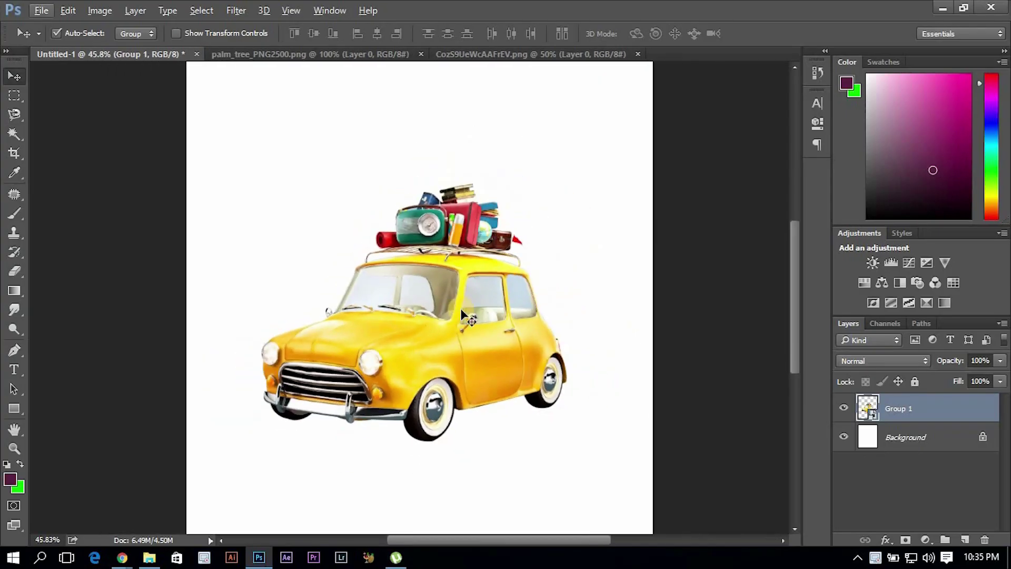
- Duplicate the Background layer and give the copy a yellow #f8d716 Color Overlay sampled from the car
{"action": "left_click", "coordinate": [943, 437]}
{"action": "left_click_drag", "start_coordinate": [974, 531], "coordinate": [965, 538]}
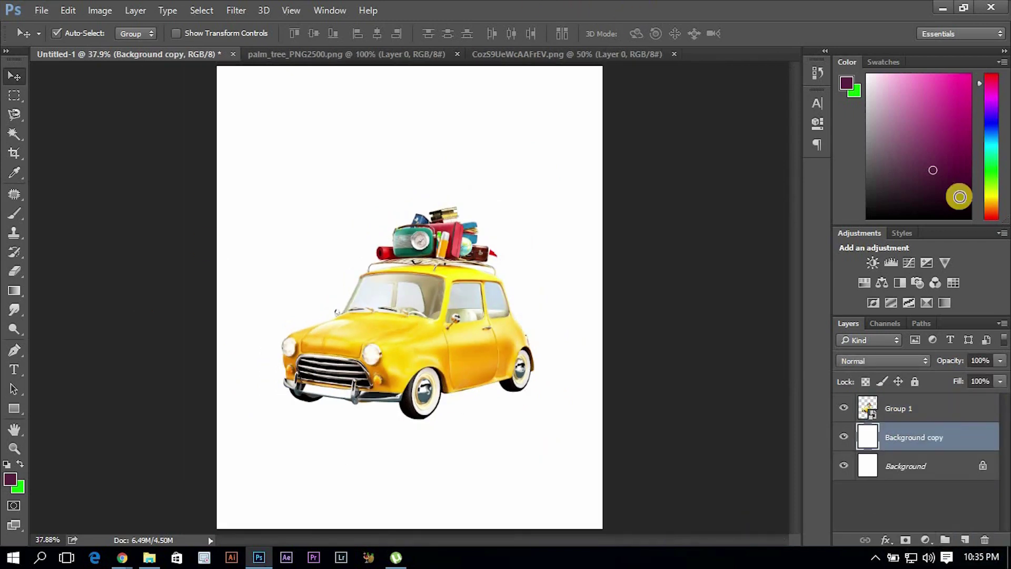
{"action": "double_click", "coordinate": [941, 451]}
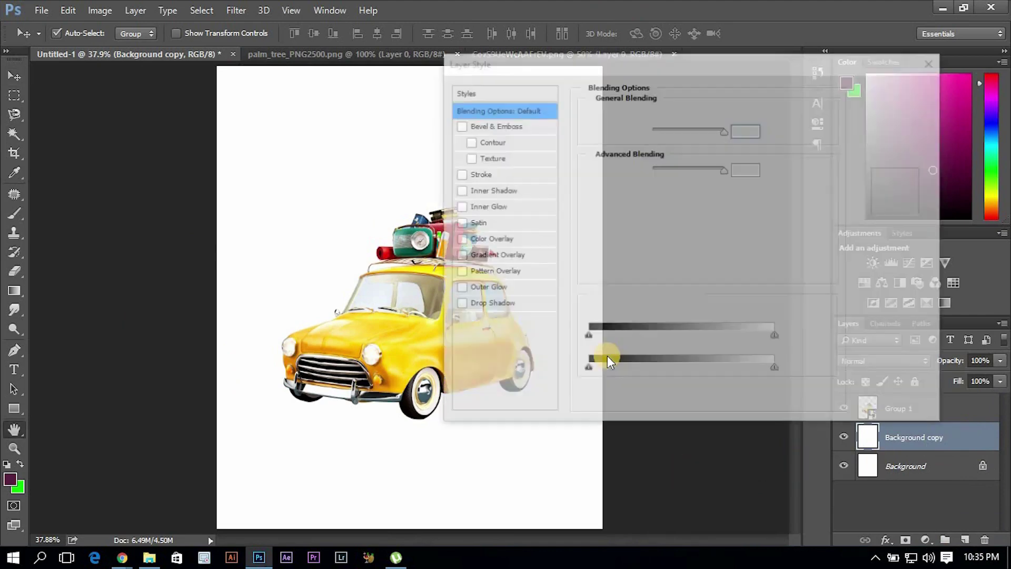
{"action": "left_click", "coordinate": [748, 112]}
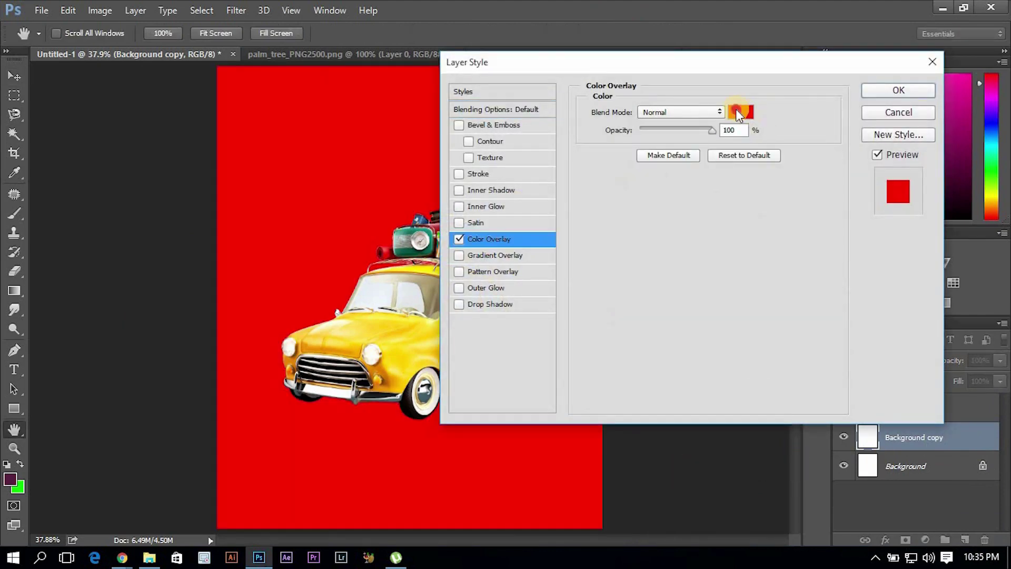
{"action": "left_click", "coordinate": [413, 345]}
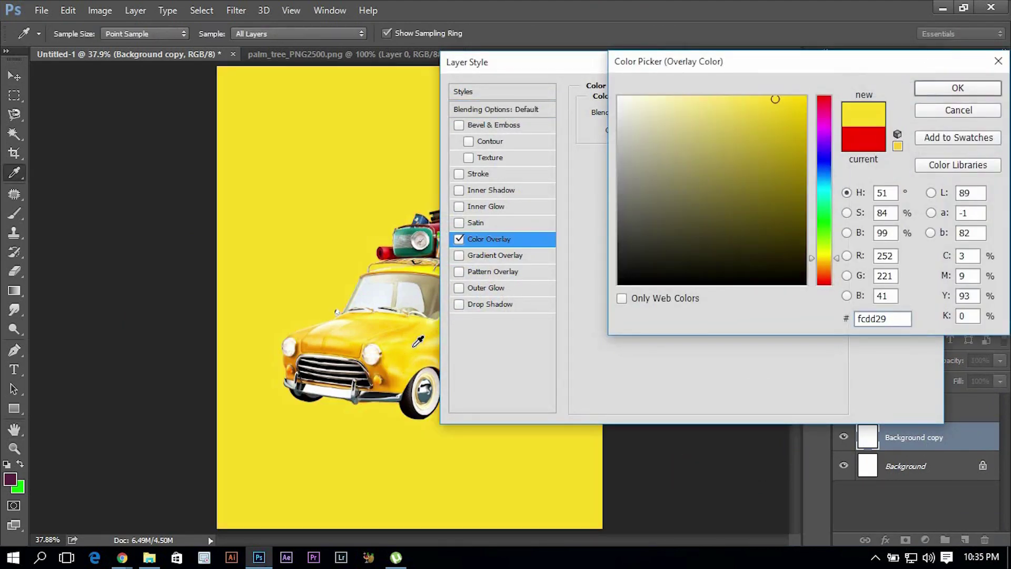
{"action": "left_click", "coordinate": [784, 96]}
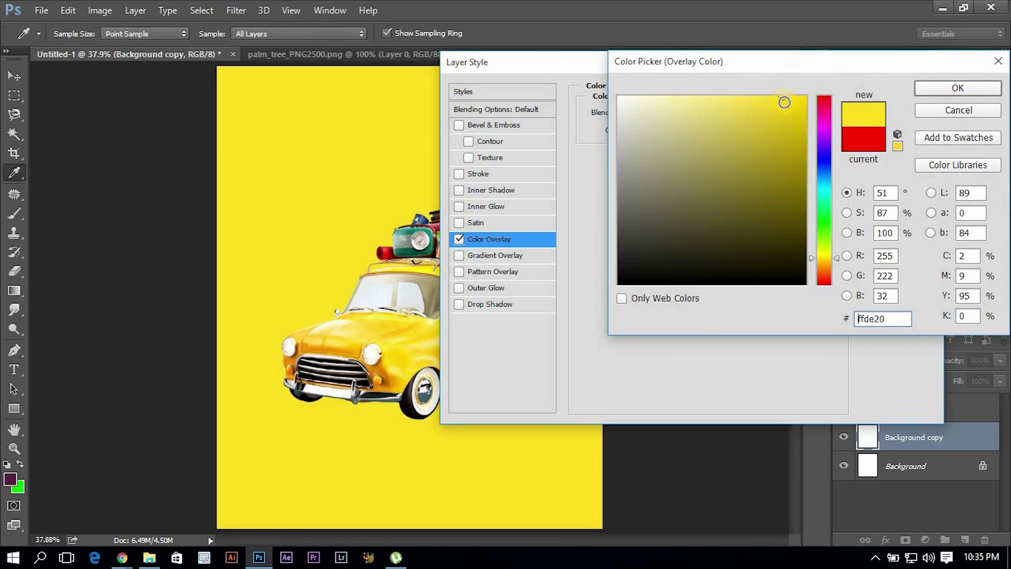
{"action": "left_click_drag", "start_coordinate": [785, 111], "coordinate": [791, 97]}
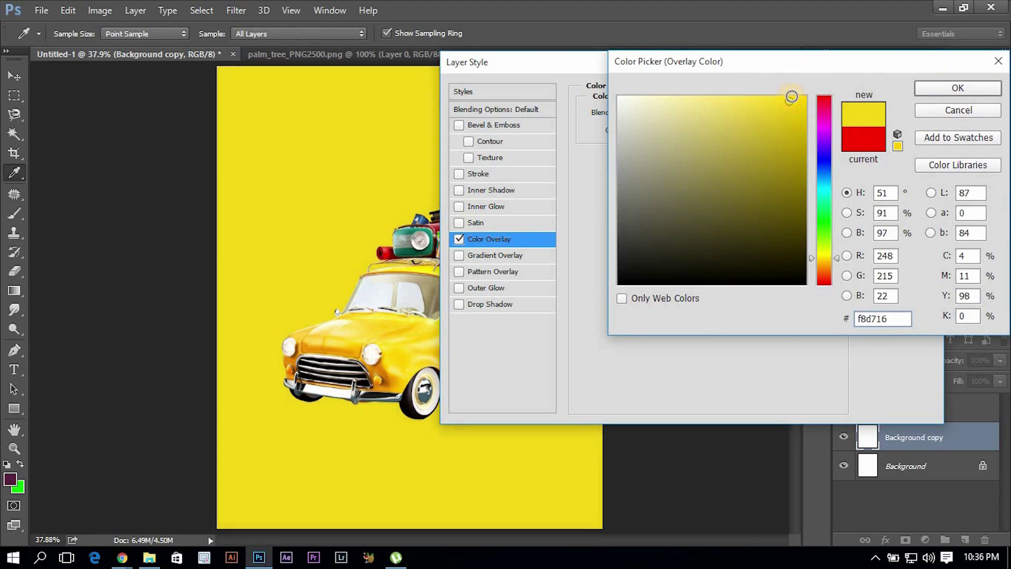
{"action": "key", "text": "Return"}
{"action": "key", "text": "Return"}
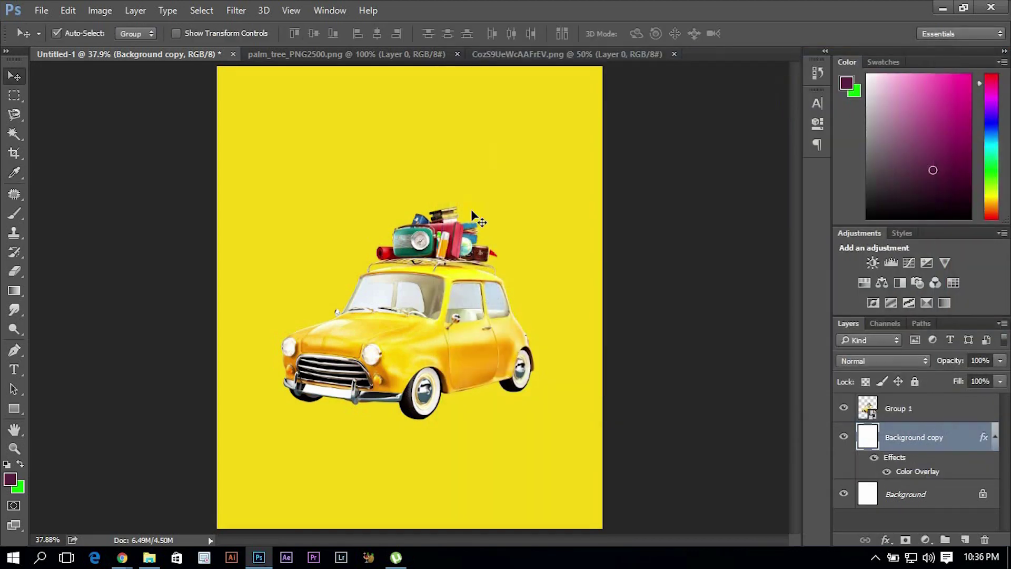
{"action": "left_click", "coordinate": [452, 341]}
- Flip the car group horizontally and nudge it slightly to the right
{"action": "key", "text": "ctrl+t"}
{"action": "right_click", "coordinate": [452, 341]}
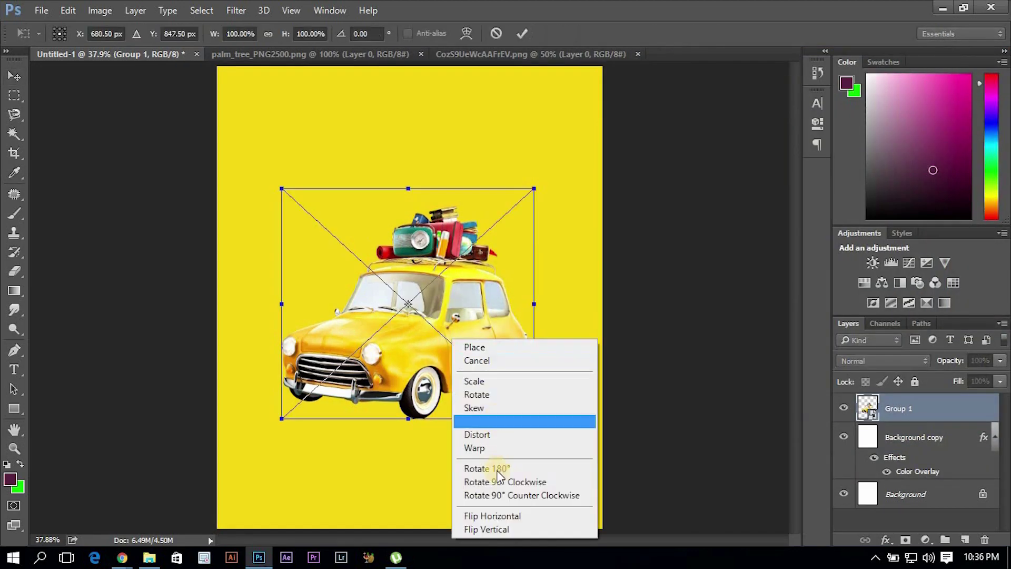
{"action": "left_click", "coordinate": [495, 515]}
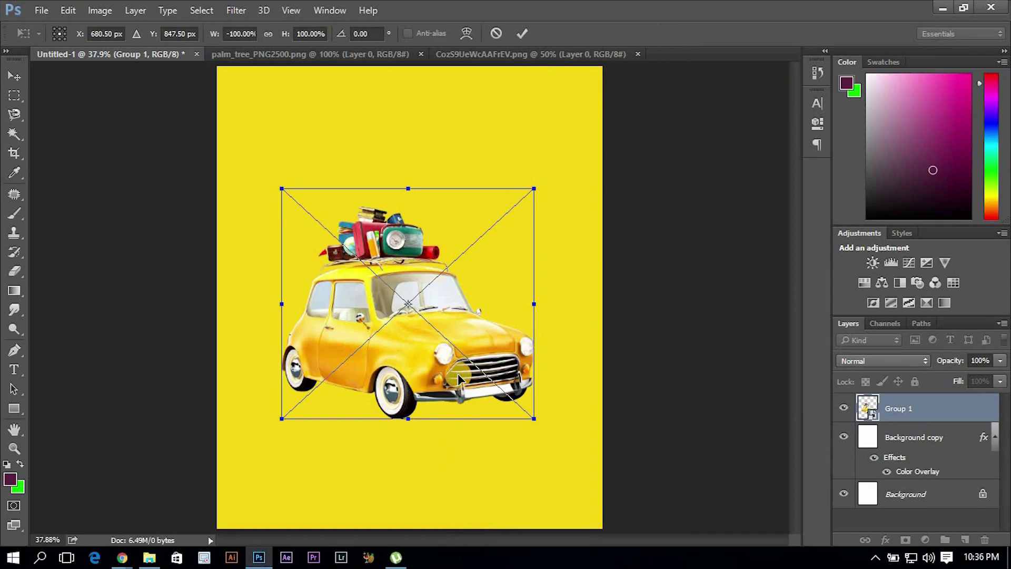
{"action": "key", "text": "Return"}
{"action": "key", "text": "shift+Right"}
{"action": "key", "text": "shift+Right"}
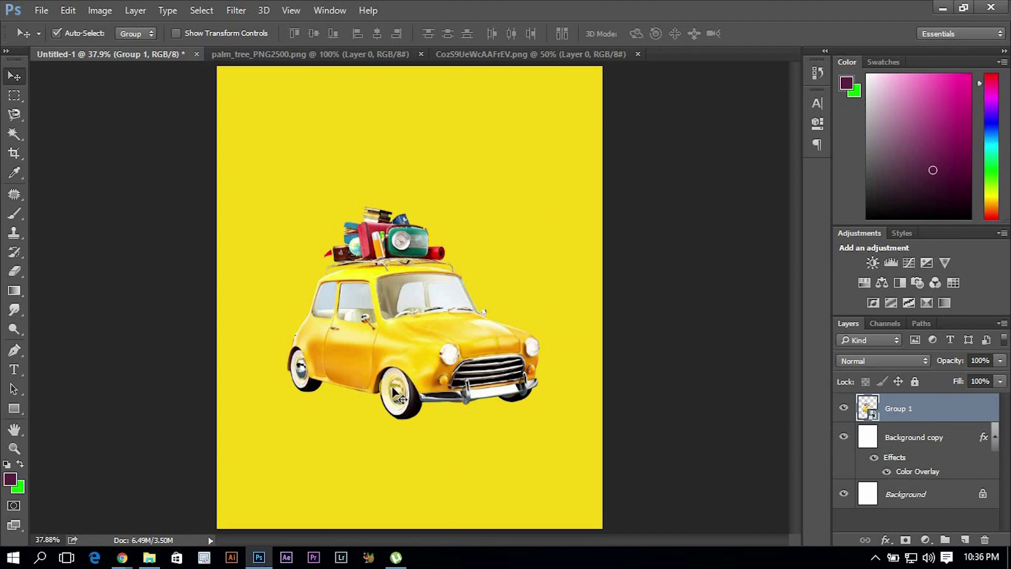
{"action": "key", "text": "m"}
{"action": "left_click", "coordinate": [857, 415]}
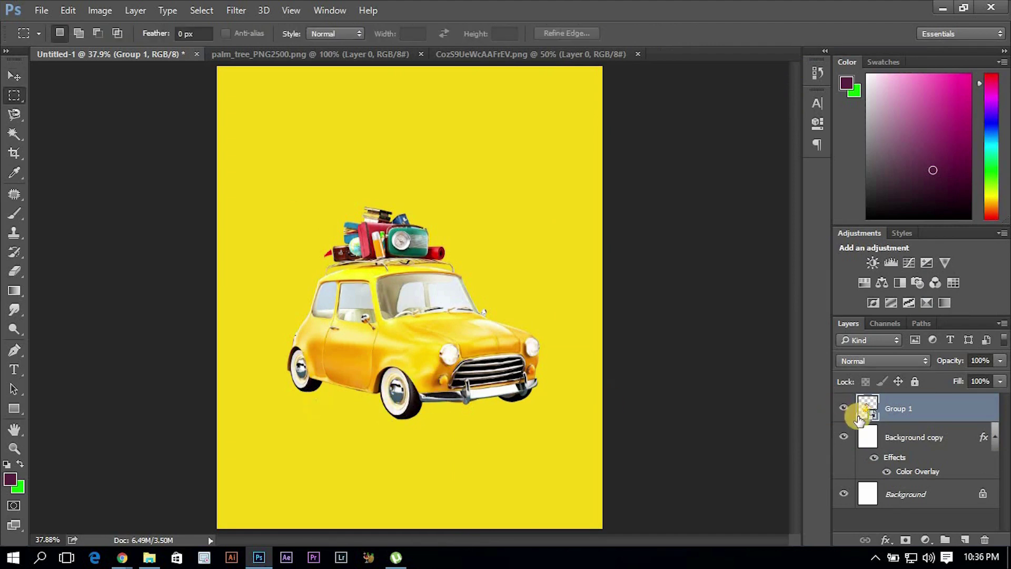
- Copy a rectangle from the poster's top-left corner onto a new layer
{"action": "scroll", "coordinate": [247, 124], "scroll_direction": "down", "scroll_amount": 1}
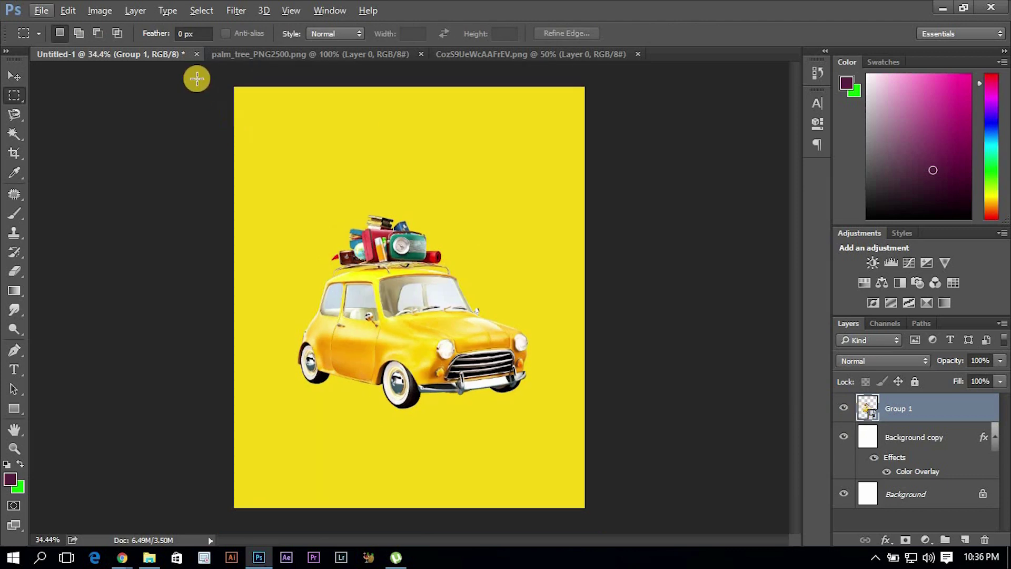
{"action": "left_click_drag", "start_coordinate": [208, 85], "coordinate": [350, 187]}
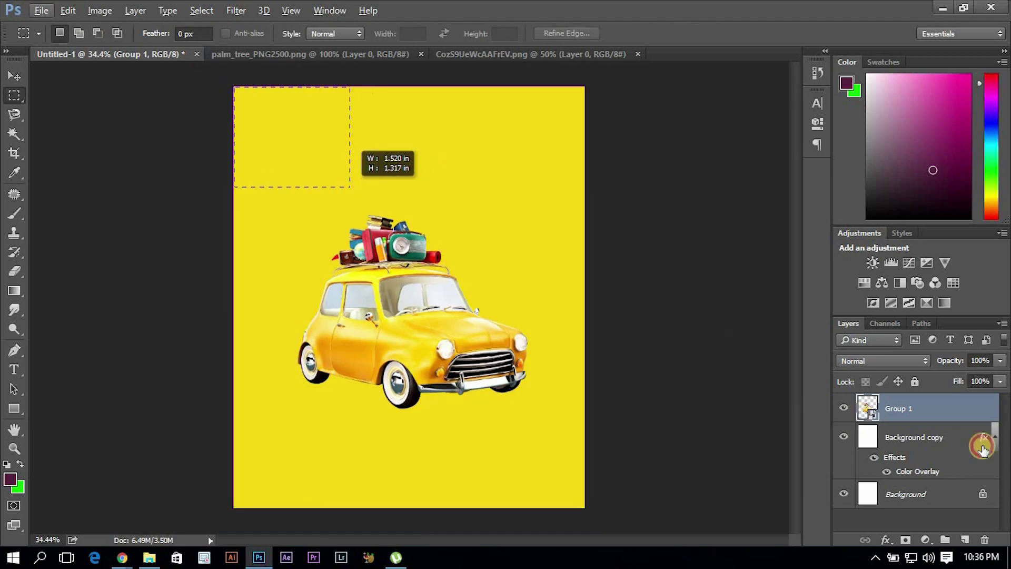
{"action": "left_click", "coordinate": [935, 437]}
{"action": "key", "text": "ctrl+j"}
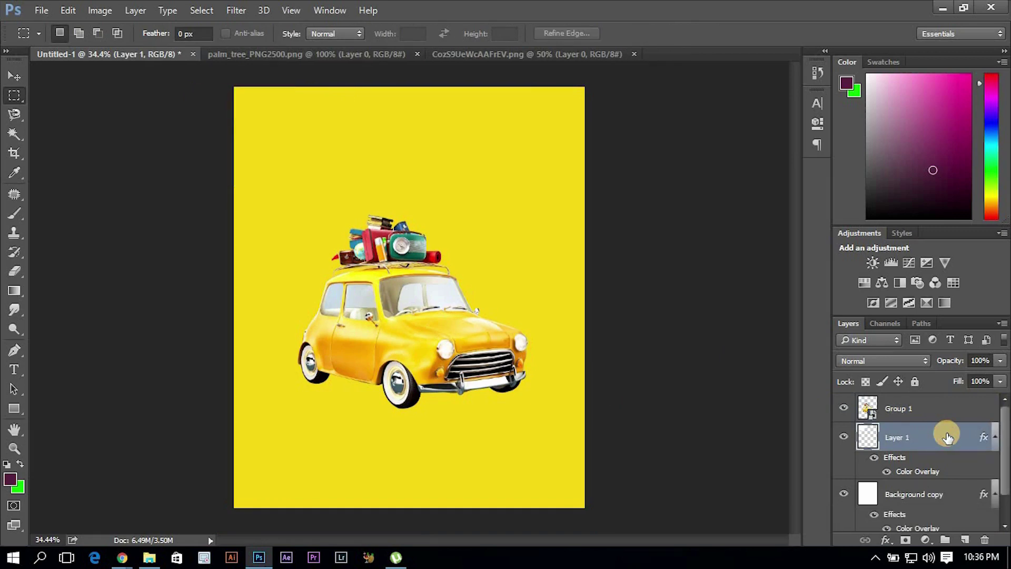
- Give the new corner layer an orange Color Overlay
{"action": "double_click", "coordinate": [947, 437]}
{"action": "left_click", "coordinate": [489, 239]}
{"action": "left_click", "coordinate": [748, 110]}
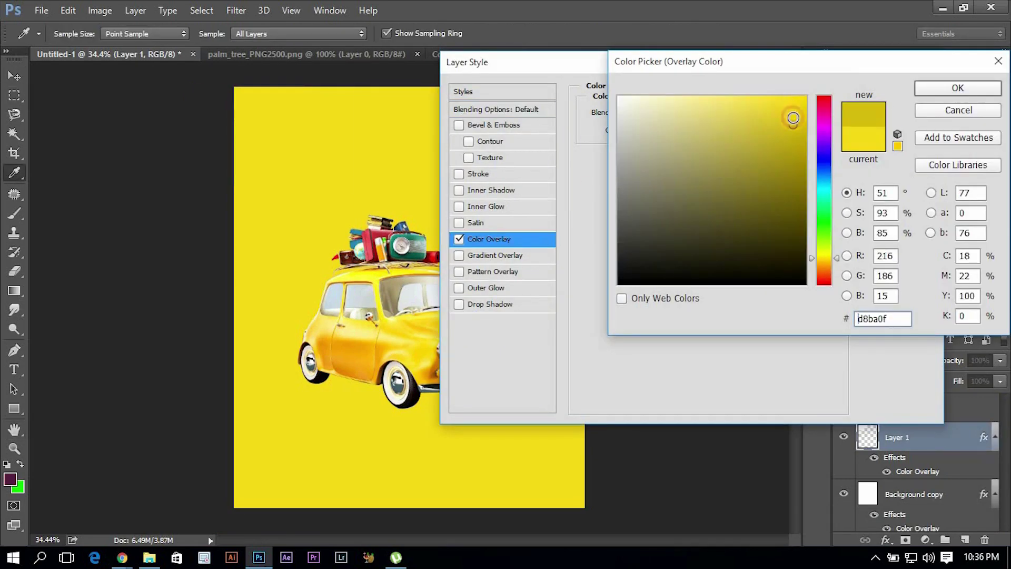
{"action": "type", "text": "f7b9ff"}
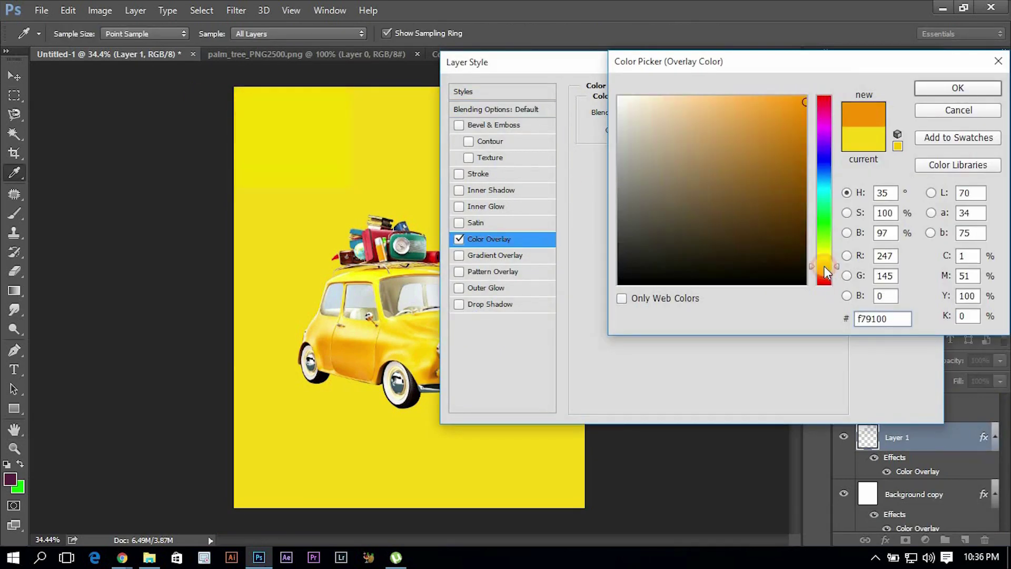
{"action": "left_click", "coordinate": [823, 260]}
{"action": "left_click_drag", "start_coordinate": [797, 125], "coordinate": [789, 102]}
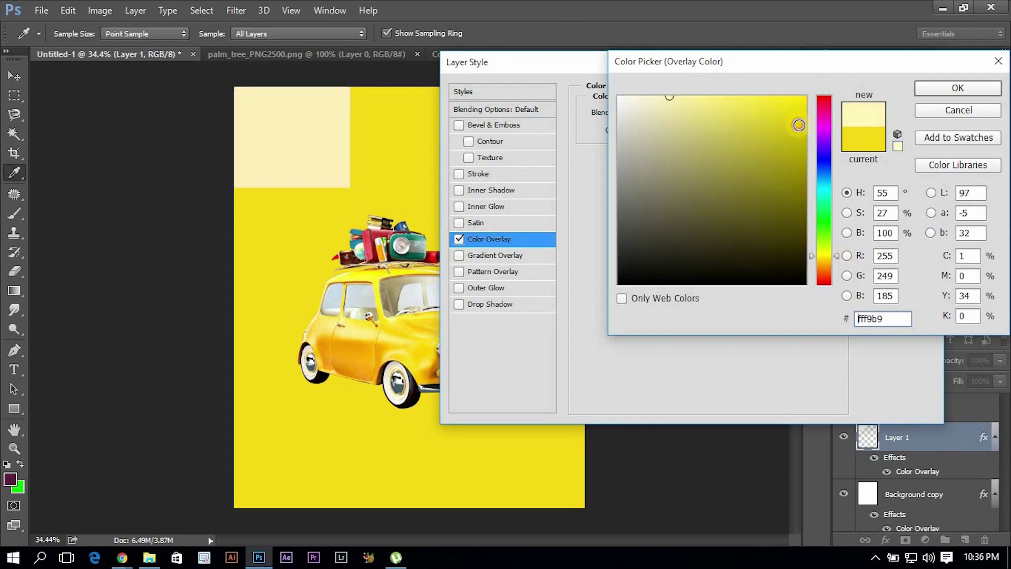
{"action": "left_click_drag", "start_coordinate": [838, 258], "coordinate": [839, 263]}
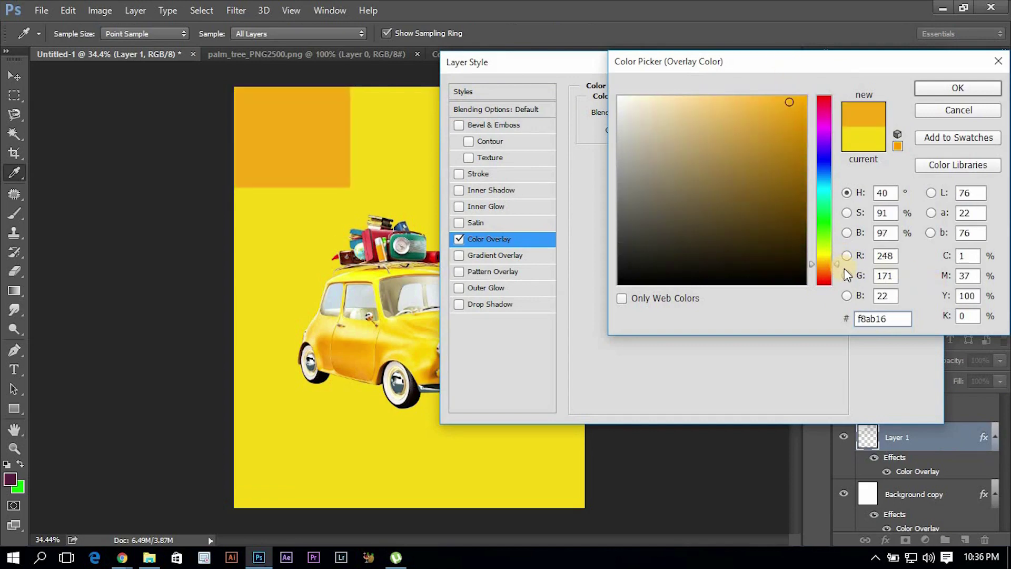
{"action": "left_click", "coordinate": [949, 88]}
{"action": "left_click", "coordinate": [911, 87]}
- Blur the corner layer with an 83.5 px Gaussian Blur and stretch it across the top-left
{"action": "left_click", "coordinate": [235, 10]}
{"action": "left_click", "coordinate": [487, 216]}
{"action": "left_click_drag", "start_coordinate": [748, 324], "coordinate": [804, 326]}
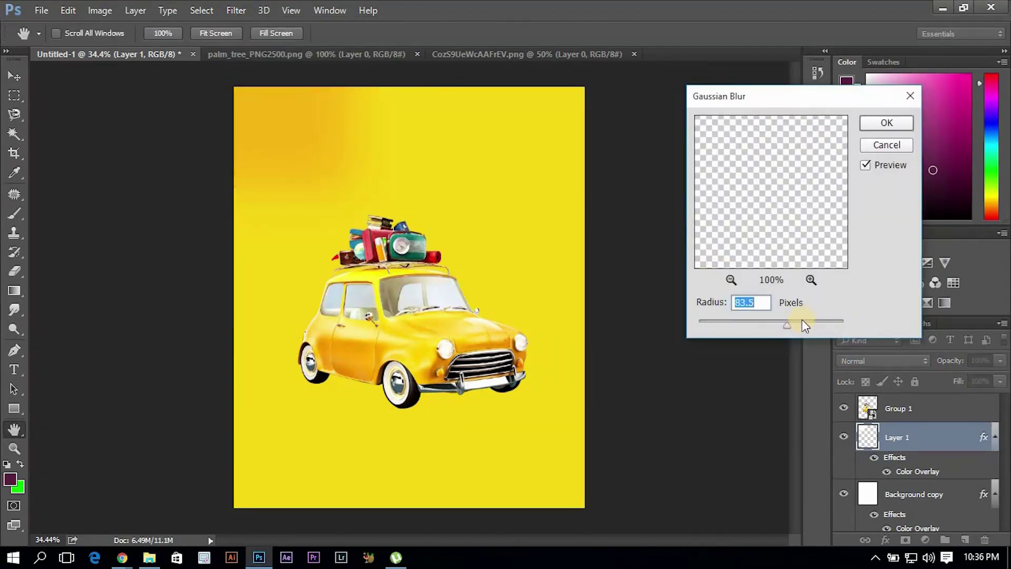
{"action": "key", "text": "Return"}
{"action": "key", "text": "v"}
{"action": "key", "text": "ctrl+t"}
{"action": "mouse_move", "coordinate": [406, 248]}
{"action": "left_mouse_down"}
{"action": "mouse_move", "coordinate": [462, 293]}
{"action": "mouse_move", "coordinate": [339, 195]}
{"action": "left_mouse_up"}
{"action": "key", "text": "Return"}
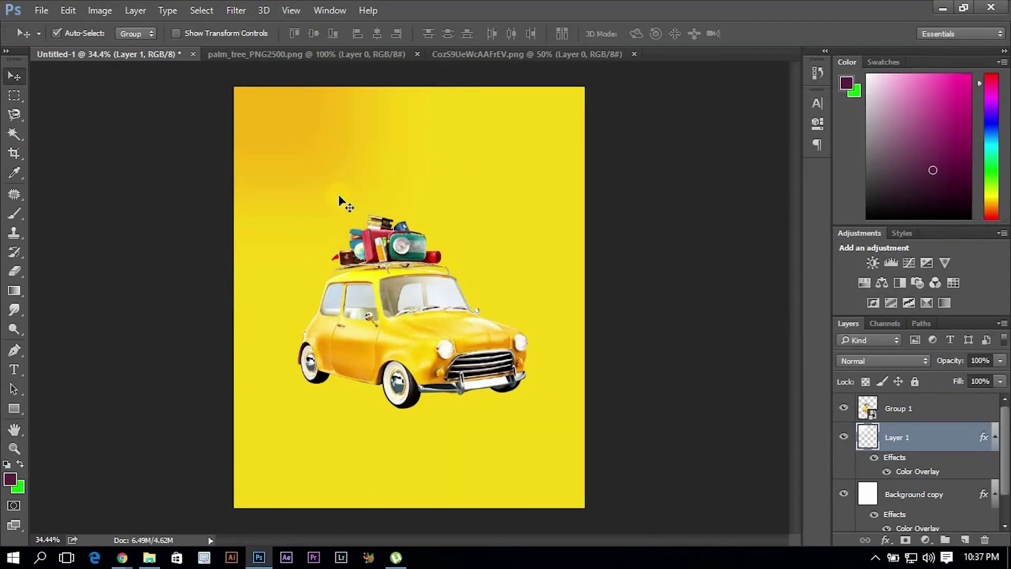
{"action": "scroll", "coordinate": [323, 467], "scroll_direction": "down", "scroll_amount": 1}
{"action": "key", "text": "p"}
{"action": "left_click", "coordinate": [210, 422]}
- Trace a ground shape below the car with the Pen and copy it onto a new layer
{"action": "left_click", "coordinate": [356, 442]}
{"action": "left_click", "coordinate": [548, 429]}
{"action": "scroll", "coordinate": [605, 447], "scroll_direction": "down", "scroll_amount": 1}
{"action": "left_click", "coordinate": [626, 476]}
{"action": "left_click", "coordinate": [158, 377]}
{"action": "key", "text": "ctrl+Return"}
{"action": "left_click", "coordinate": [966, 492]}
{"action": "key", "text": "ctrl+j"}
- Give the ground layer an orange overlay sampled from the poster and soften it with Gaussian Blur
{"action": "double_click", "coordinate": [966, 487]}
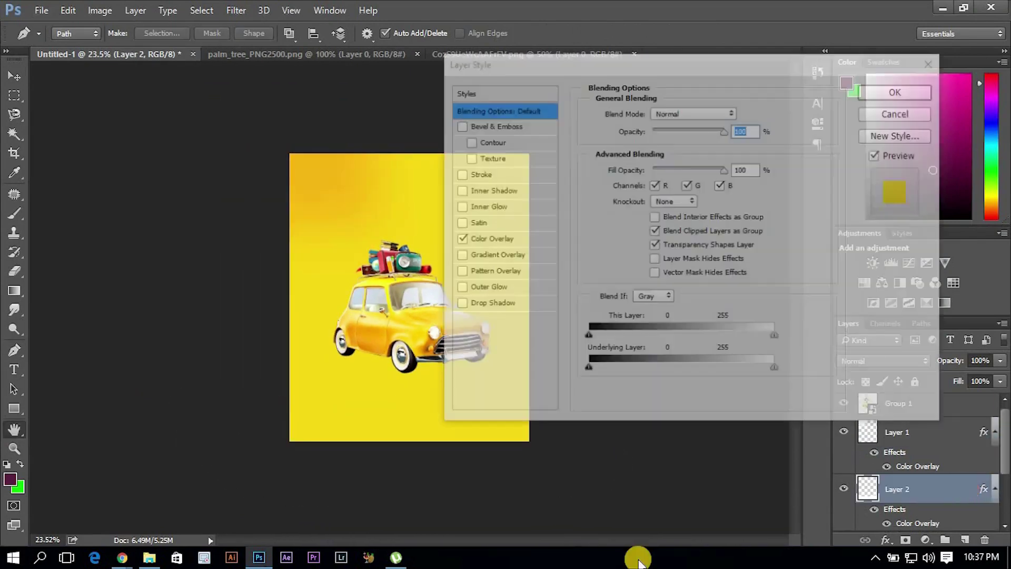
{"action": "left_click", "coordinate": [492, 238]}
{"action": "left_click", "coordinate": [738, 107]}
{"action": "left_click", "coordinate": [310, 158]}
{"action": "key", "text": "Return"}
{"action": "key", "text": "Return"}
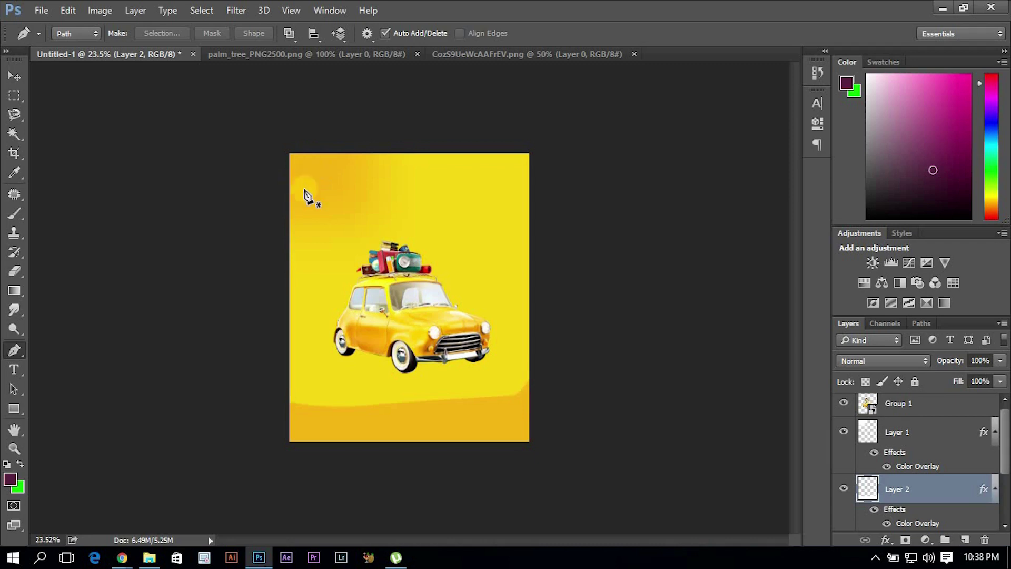
{"action": "left_click", "coordinate": [230, 14]}
{"action": "mouse_move", "coordinate": [241, 160]}
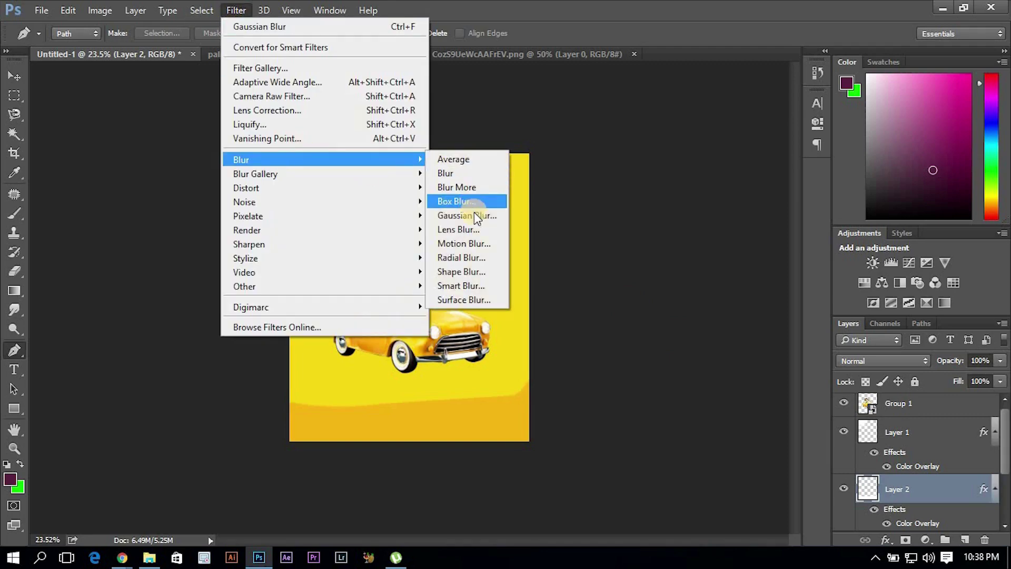
{"action": "left_click", "coordinate": [474, 213]}
{"action": "left_click_drag", "start_coordinate": [780, 325], "coordinate": [781, 330]}
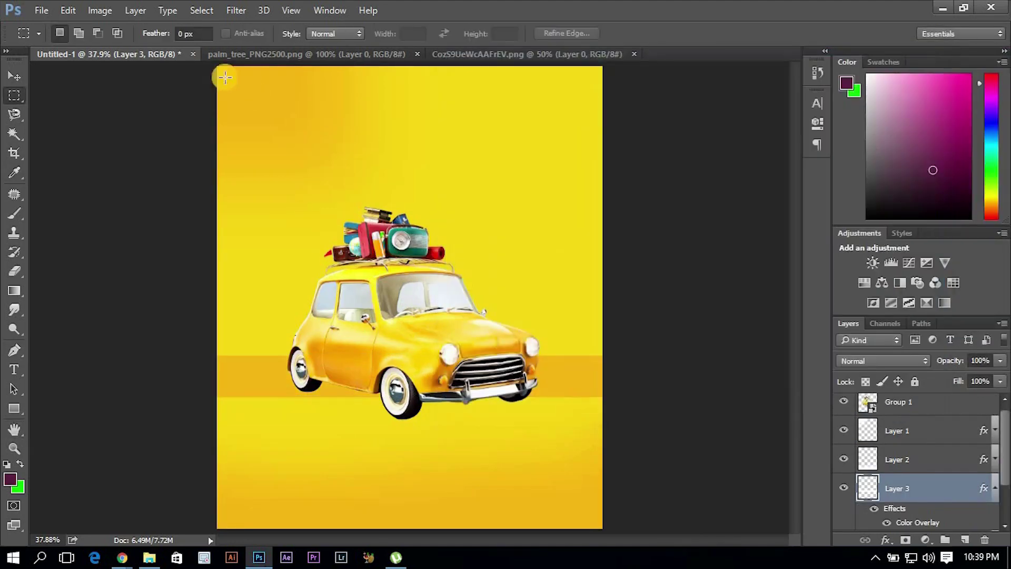
- Blur the orange band behind the wheels by 9.4 px, set 32% strength, and transform it
{"action": "left_click", "coordinate": [238, 12]}
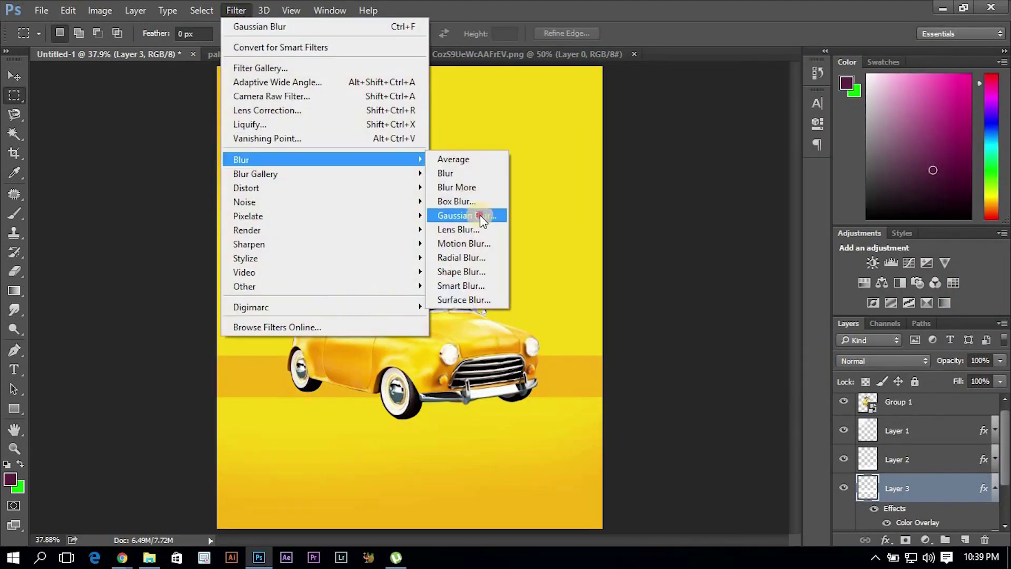
{"action": "left_click", "coordinate": [479, 215]}
{"action": "left_click_drag", "start_coordinate": [745, 322], "coordinate": [757, 324]}
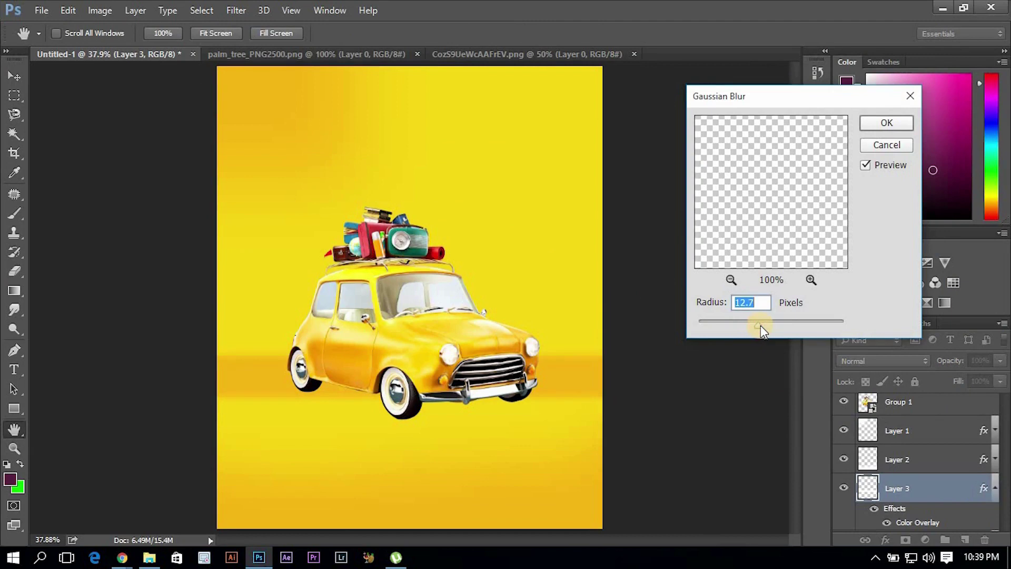
{"action": "key", "text": "Return"}
{"action": "key", "text": "3"}
{"action": "key", "text": "2"}
{"action": "key", "text": "ctrl+t"}
{"action": "key", "text": "Return"}
{"action": "key", "text": "v"}
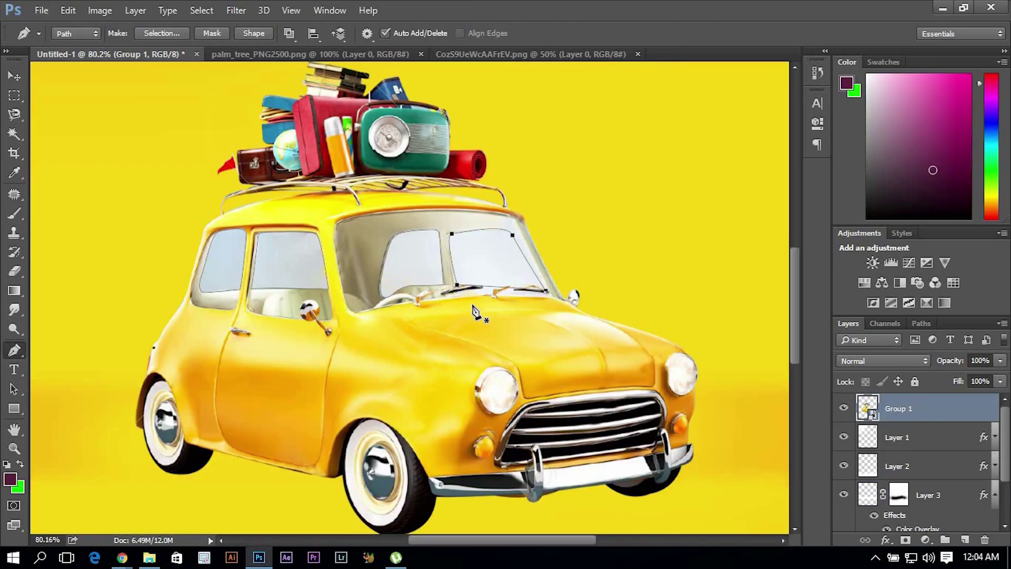
- Feather the windshield selection, rasterize the car group, and delete the window glass
{"action": "key", "text": "ctrl+Return"}
{"action": "key", "text": "shift+F6"}
{"action": "key", "text": "Return"}
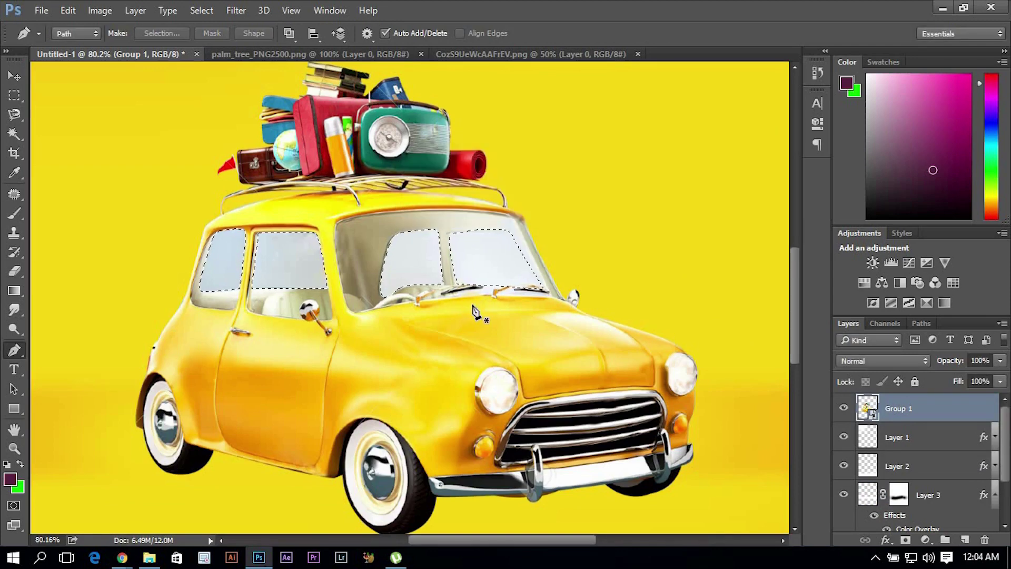
{"action": "right_click", "coordinate": [884, 408]}
{"action": "left_click", "coordinate": [679, 262]}
{"action": "key", "text": "Delete"}
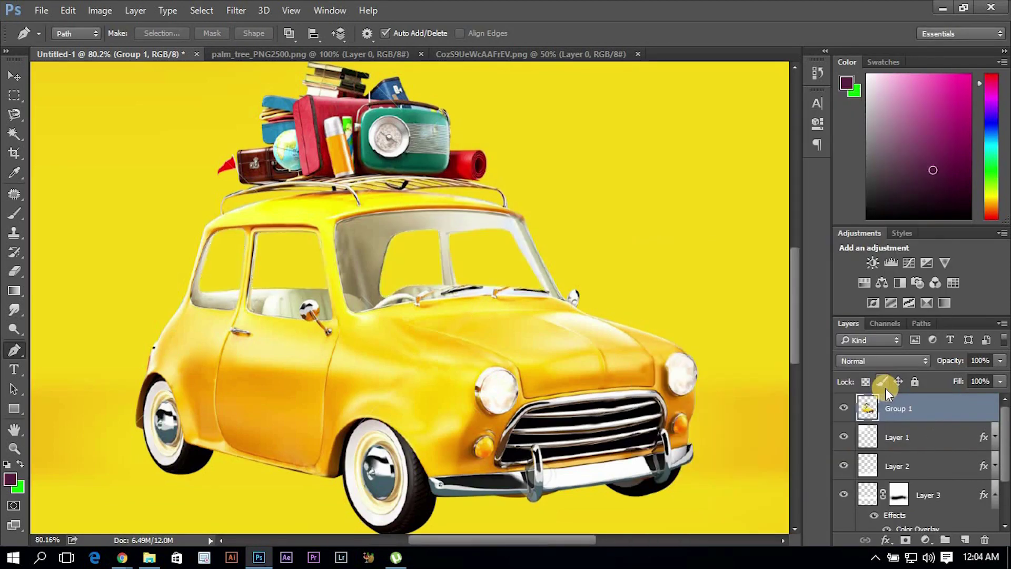
{"action": "key", "text": "v"}
- Fit the poster in view and rename the car group 'Car'
{"action": "key", "text": "ctrl+shift+alt+n"}
{"action": "key", "text": "ctrl+0"}
{"action": "left_click", "coordinate": [937, 437]}
{"action": "double_click", "coordinate": [894, 401]}
{"action": "type", "text": "Car"}
{"action": "key", "text": "Return"}
- Add a Hue/Saturation +37 adjustment and a Brightness/Contrast adjustment above the Car group
{"action": "left_click", "coordinate": [926, 540]}
{"action": "left_click", "coordinate": [932, 395]}
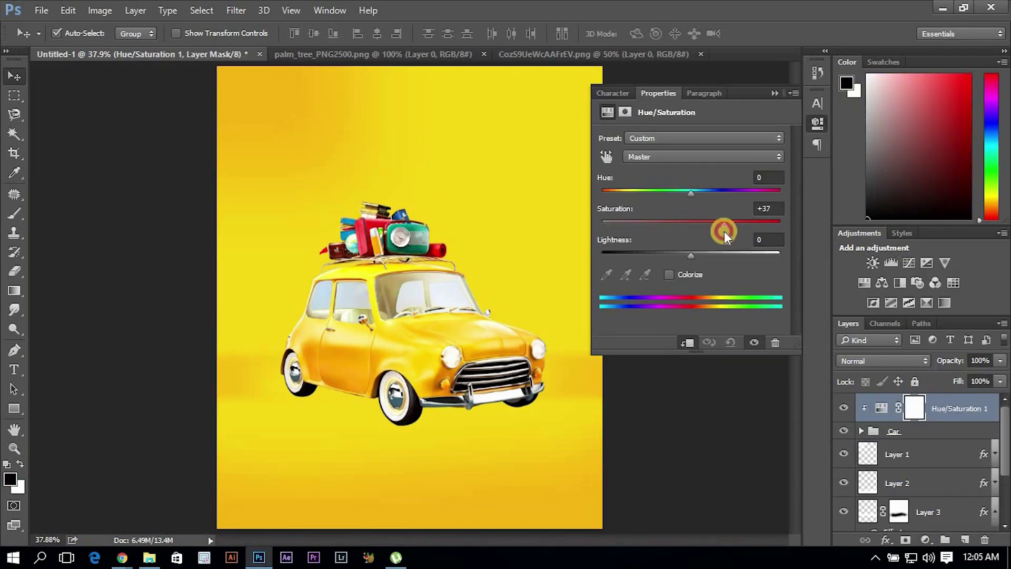
{"action": "left_click_drag", "start_coordinate": [712, 194], "coordinate": [691, 194]}
{"action": "left_click", "coordinate": [657, 282]}
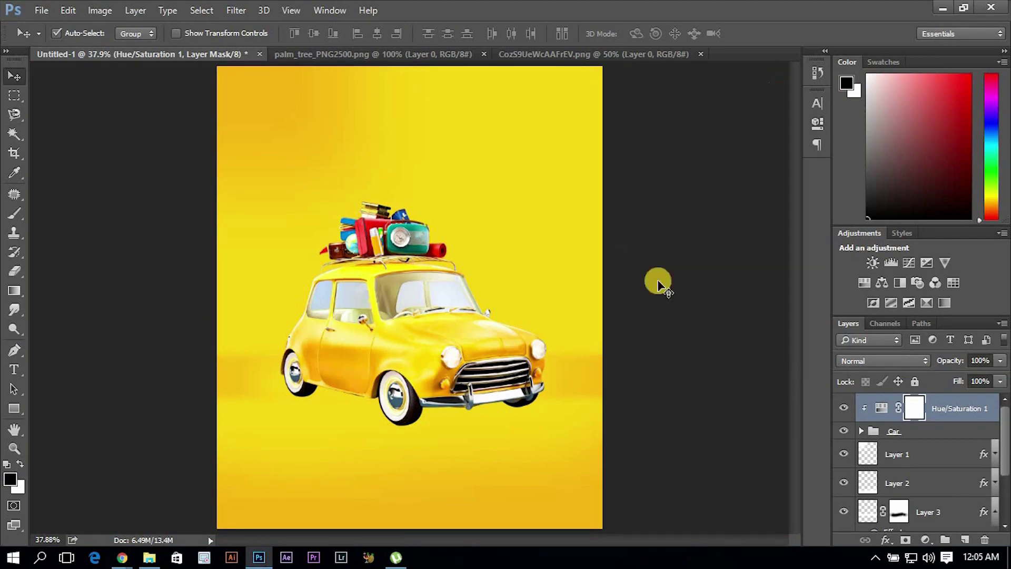
{"action": "left_click", "coordinate": [893, 431]}
{"action": "left_click", "coordinate": [925, 540]}
{"action": "left_click", "coordinate": [938, 310]}
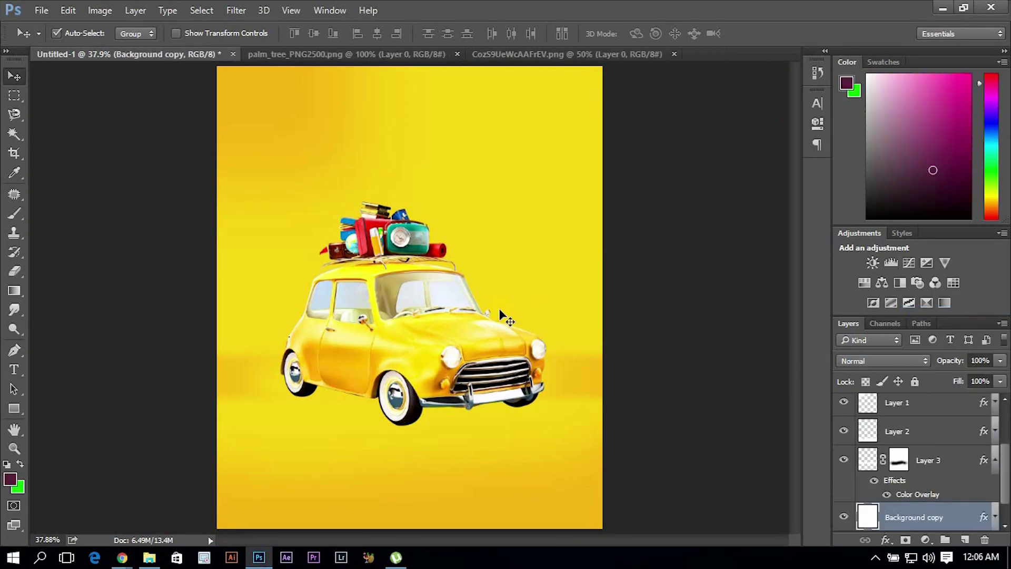
- Copy an elliptical area beneath the car onto a new layer
{"action": "key", "text": "shift+m"}
{"action": "scroll", "coordinate": [922, 458], "scroll_direction": "down", "scroll_amount": 1}
{"action": "left_click_drag", "start_coordinate": [263, 307], "coordinate": [540, 472]}
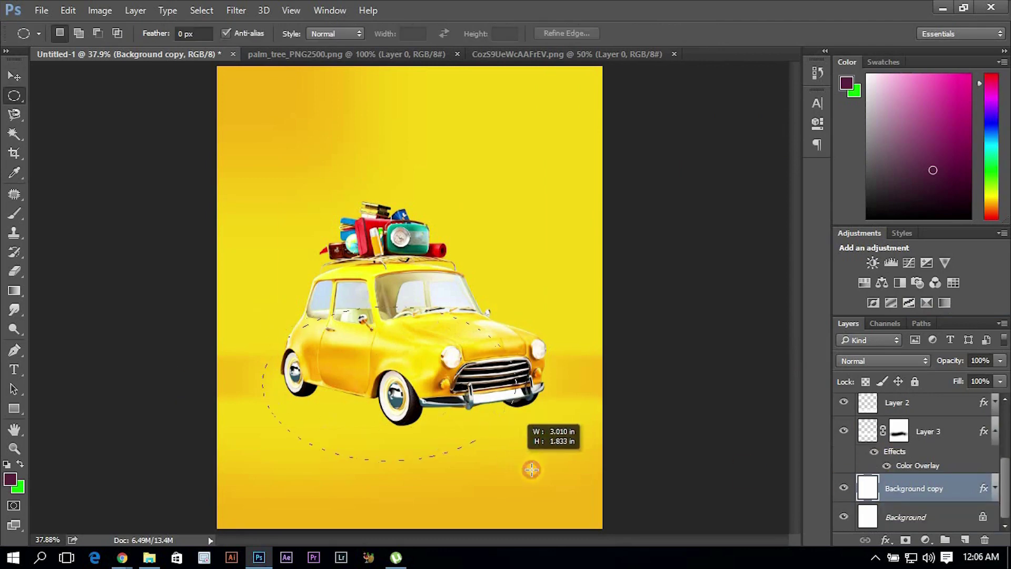
{"action": "key", "text": "ctrl+j"}
- Give the ellipse layer a deep orange Color Overlay
{"action": "double_click", "coordinate": [866, 488]}
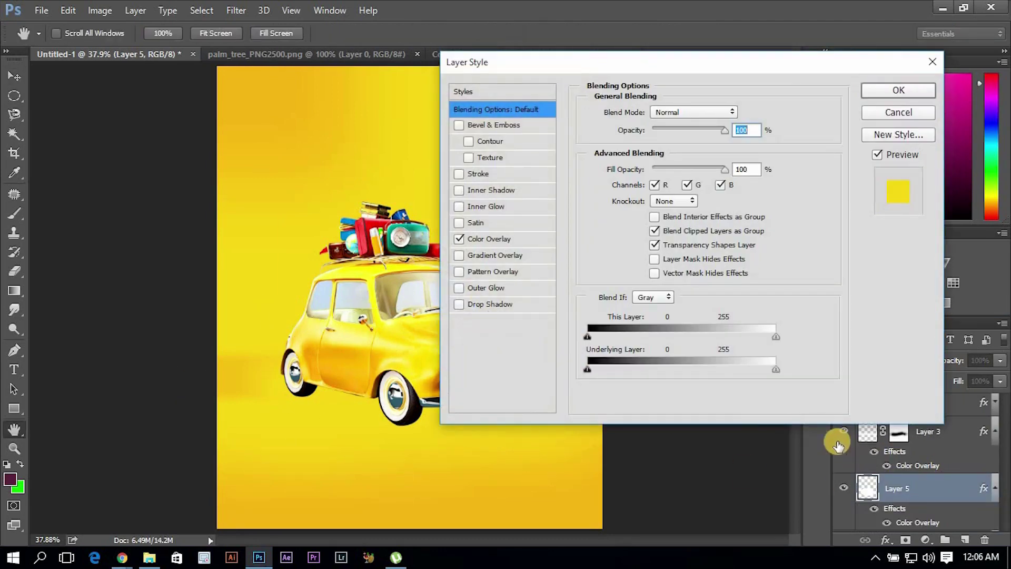
{"action": "left_click", "coordinate": [526, 240]}
{"action": "left_click", "coordinate": [738, 107]}
{"action": "left_click", "coordinate": [796, 102]}
{"action": "left_click_drag", "start_coordinate": [833, 266], "coordinate": [826, 262]}
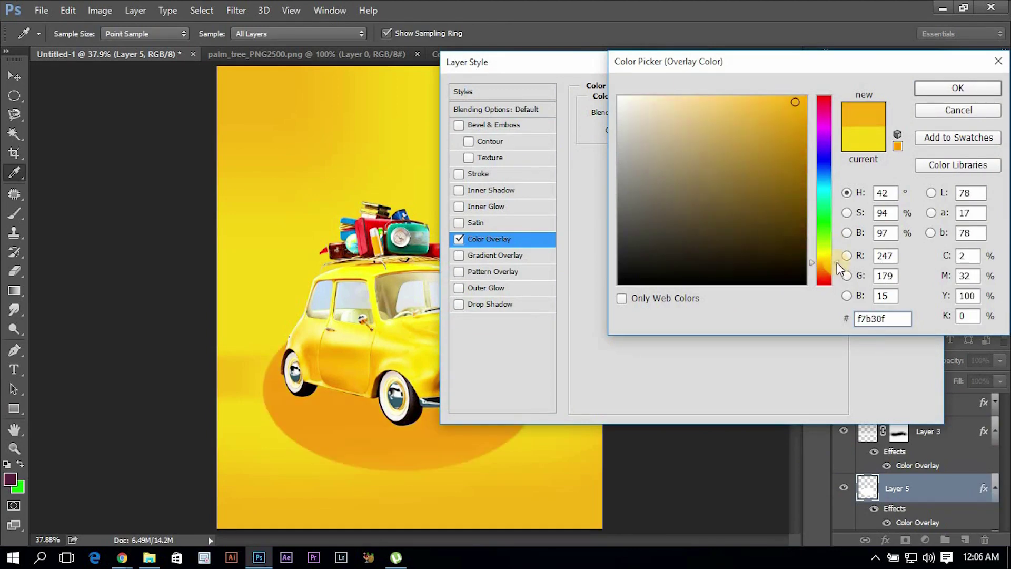
{"action": "left_click", "coordinate": [978, 90]}
{"action": "key", "text": "Return"}
- Squash the orange ellipse flat under the car and soften it with Gaussian Blur
{"action": "key", "text": "ctrl+t"}
{"action": "left_click_drag", "start_coordinate": [411, 462], "coordinate": [428, 422]}
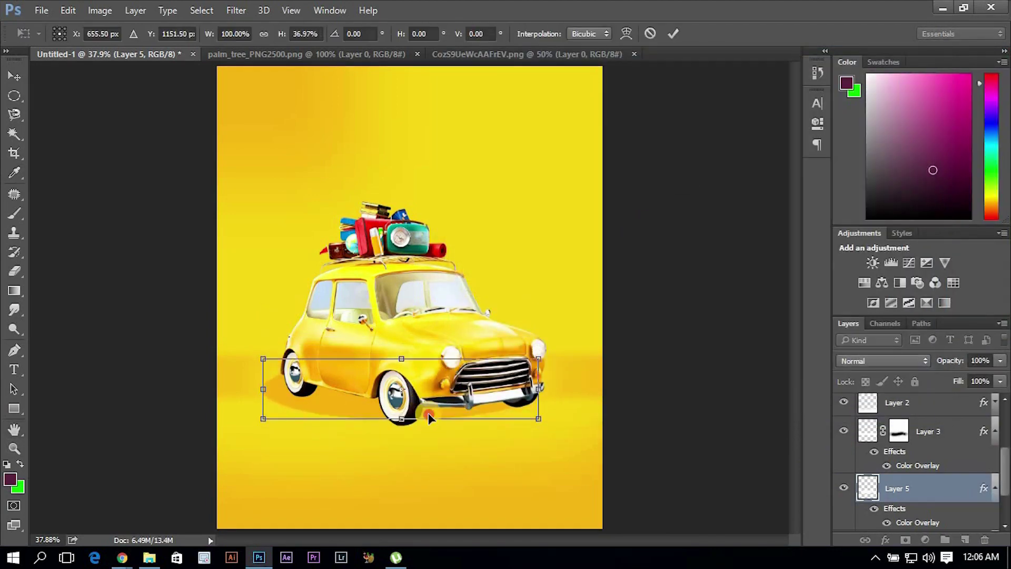
{"action": "key", "text": "Return"}
{"action": "left_click", "coordinate": [236, 10]}
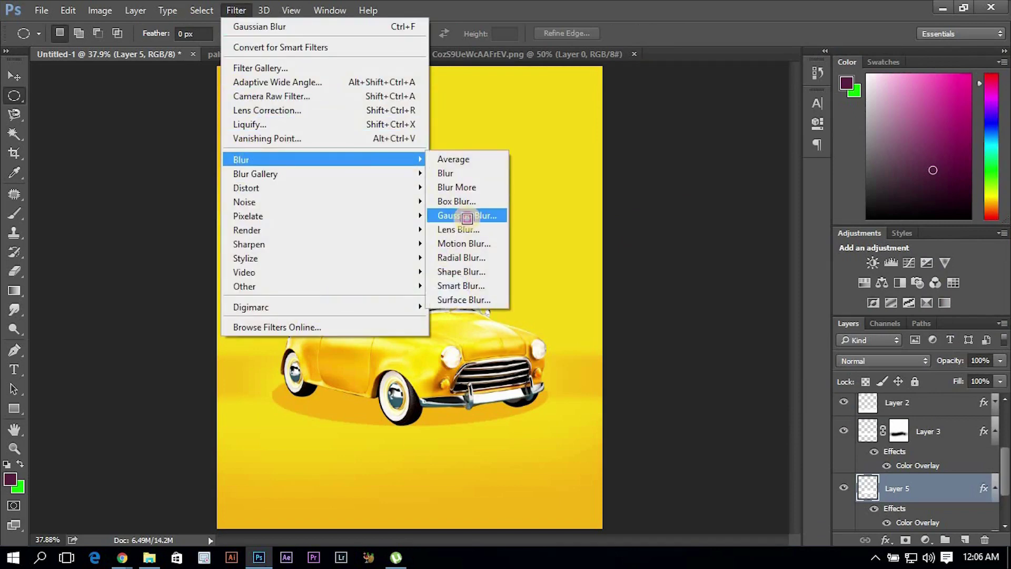
{"action": "left_click", "coordinate": [473, 217]}
{"action": "mouse_move", "coordinate": [757, 325]}
{"action": "left_mouse_down"}
{"action": "mouse_move", "coordinate": [769, 327]}
{"action": "mouse_move", "coordinate": [757, 323]}
{"action": "left_mouse_up"}
{"action": "key", "text": "Return"}
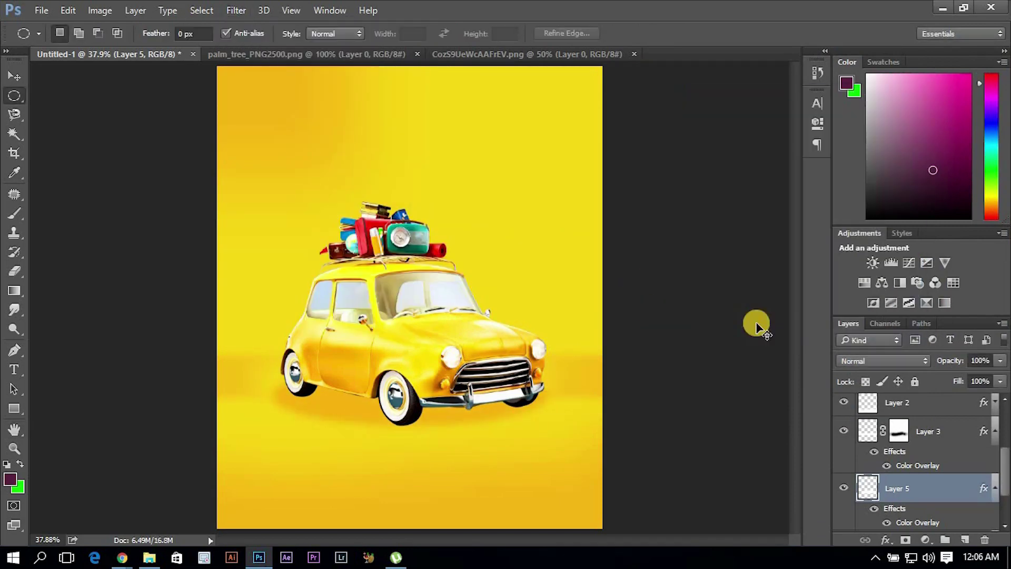
- Flatten the shadow further, then duplicate it and stretch the copy wider
{"action": "key", "text": "ctrl+t"}
{"action": "left_click_drag", "start_coordinate": [408, 354], "coordinate": [410, 408]}
{"action": "key", "text": "Return"}
{"action": "key", "text": "ctrl+j"}
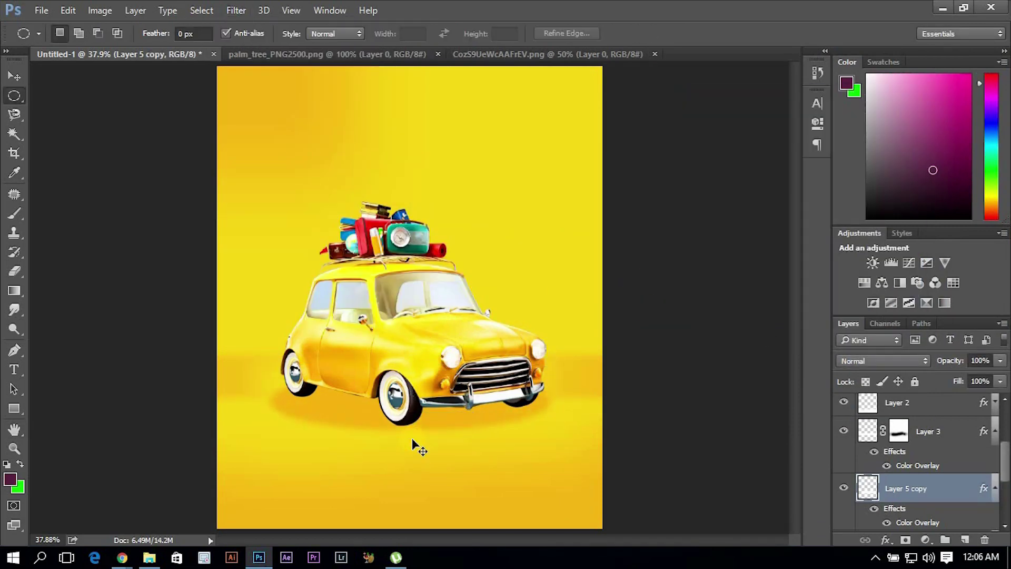
{"action": "key", "text": "ctrl+t"}
{"action": "left_click_drag", "start_coordinate": [579, 399], "coordinate": [600, 399]}
{"action": "key", "text": "Return"}
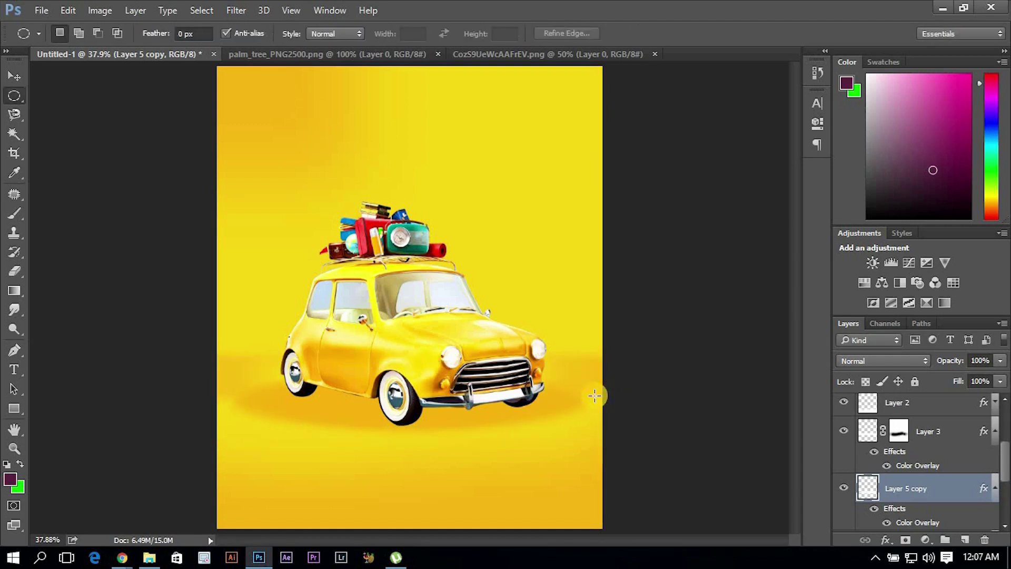
{"action": "key", "text": "v"}
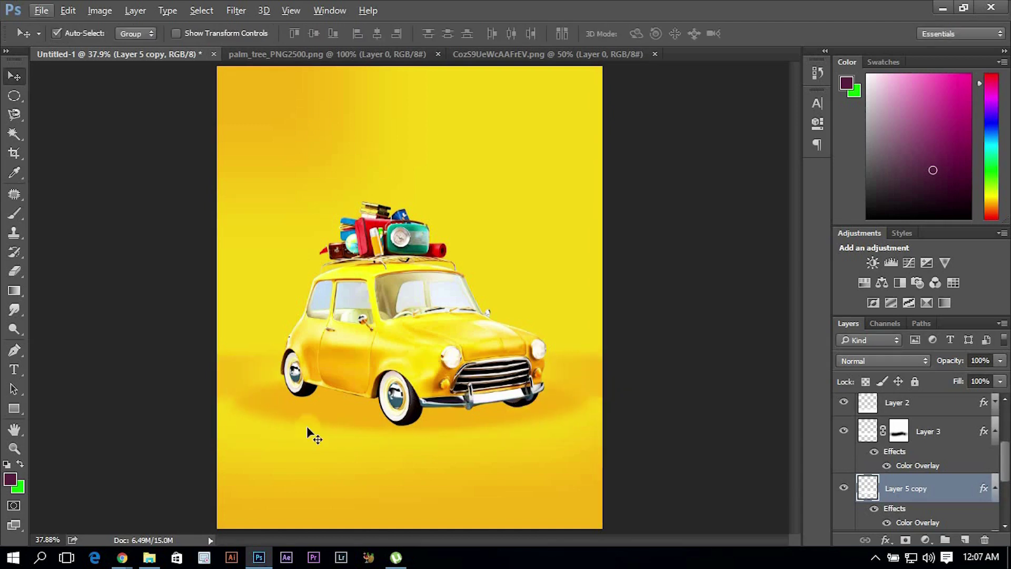
- Pen a four-point shape at the top right and load it as a selection
{"action": "key", "text": "p"}
{"action": "scroll", "coordinate": [457, 195], "scroll_direction": "down", "scroll_amount": 1}
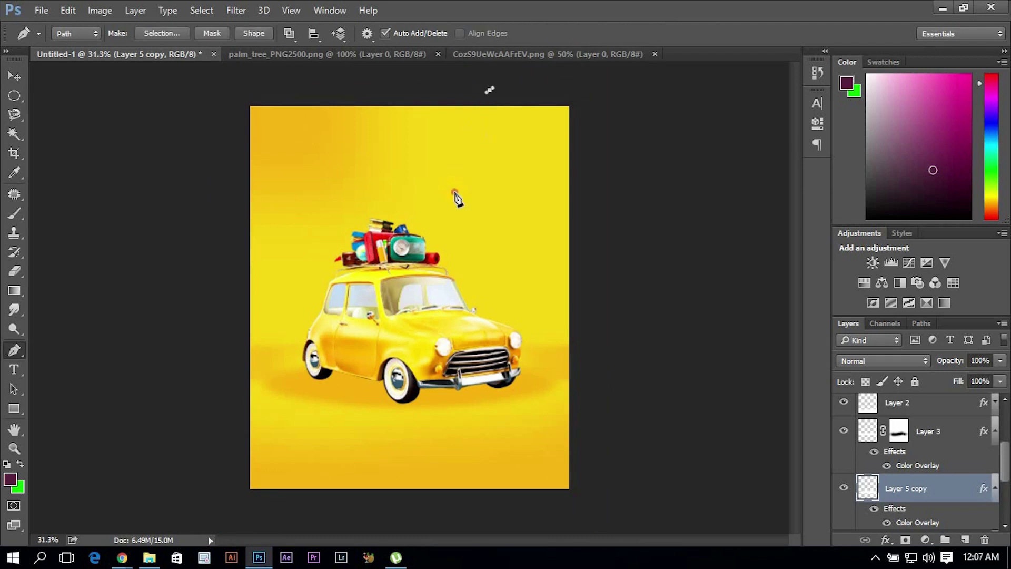
{"action": "left_click", "coordinate": [514, 273]}
{"action": "left_click", "coordinate": [628, 216]}
{"action": "left_click", "coordinate": [585, 74]}
{"action": "left_click", "coordinate": [488, 92]}
{"action": "key", "text": "ctrl+Return"}
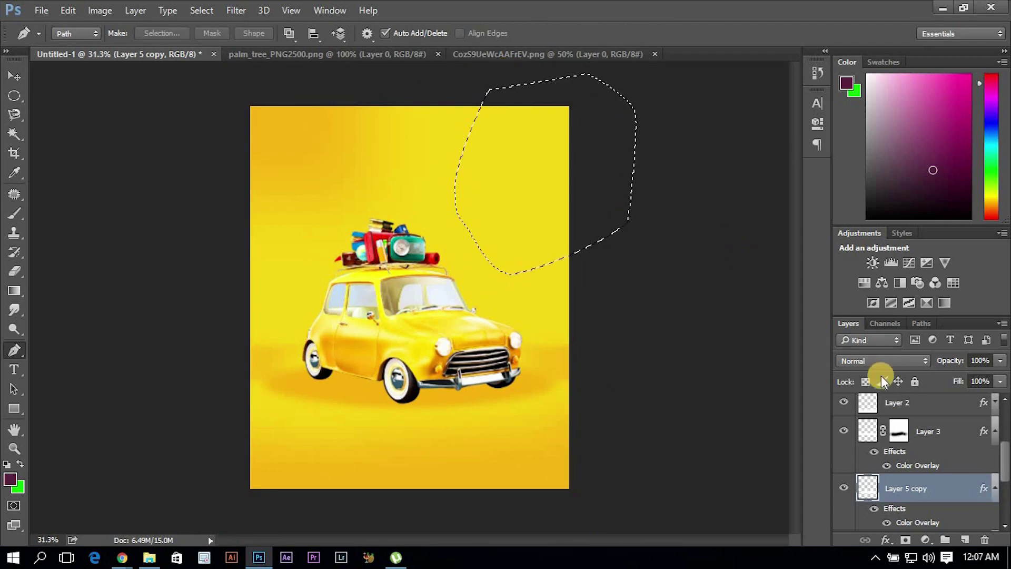
- Fill the selection with the purple foreground colour on a new layer, then deselect
{"action": "scroll", "coordinate": [913, 437], "scroll_direction": "up", "scroll_amount": 3}
{"action": "left_click", "coordinate": [914, 408]}
{"action": "key", "text": "ctrl+shift+alt+n"}
{"action": "key", "text": "alt+BackSpace"}
{"action": "key", "text": "ctrl+d"}
- Give the new shape layer a bright lemon-yellow Color Overlay
{"action": "double_click", "coordinate": [948, 408]}
{"action": "left_click", "coordinate": [489, 238]}
{"action": "left_click", "coordinate": [743, 109]}
{"action": "left_click", "coordinate": [776, 94]}
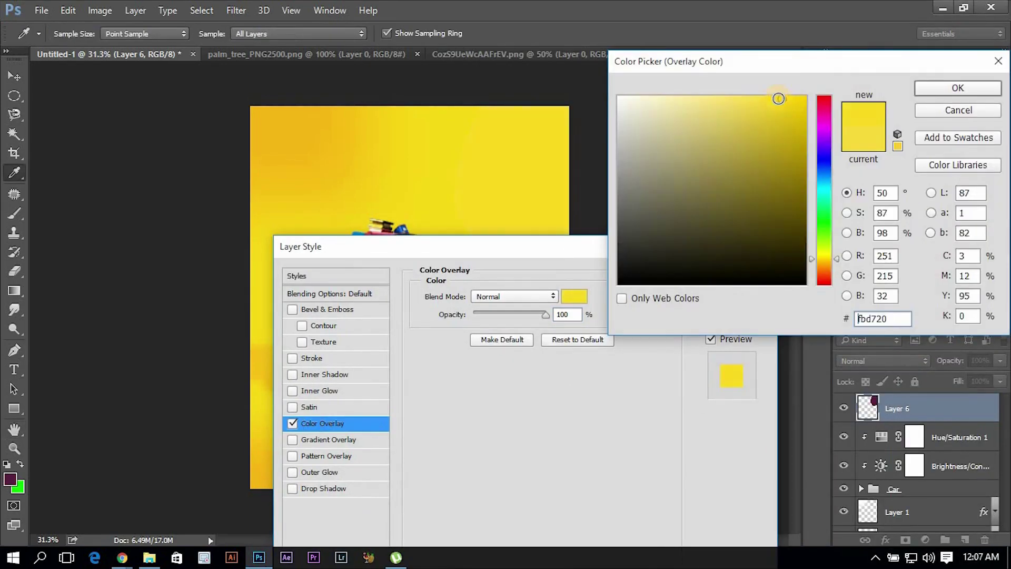
{"action": "left_click_drag", "start_coordinate": [845, 267], "coordinate": [837, 254]}
{"action": "left_click", "coordinate": [956, 86]}
{"action": "left_click", "coordinate": [732, 279]}
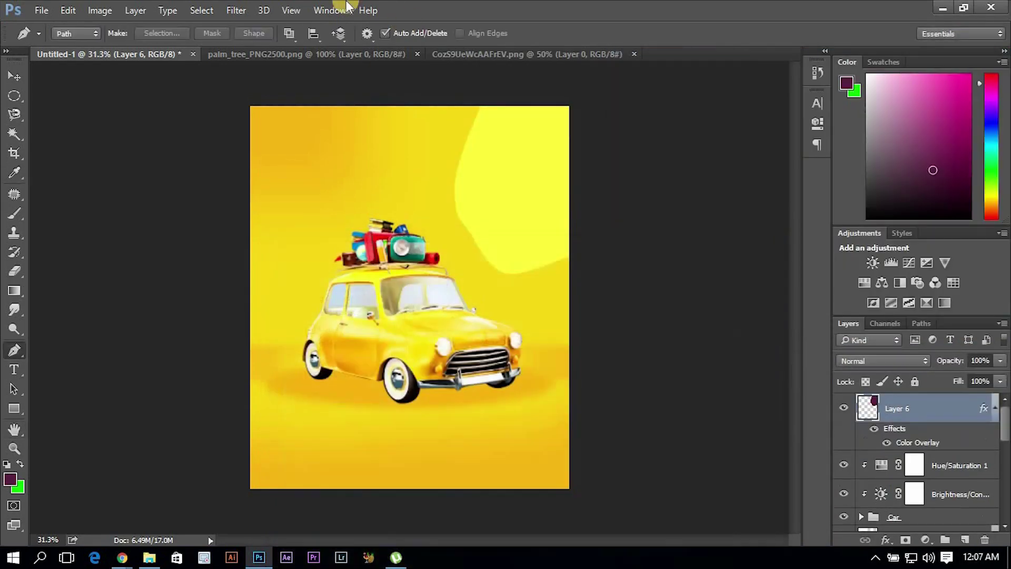
- Apply a heavy Gaussian Blur so the yellow shape becomes a soft glow
{"action": "left_click", "coordinate": [236, 10]}
{"action": "left_click", "coordinate": [498, 219]}
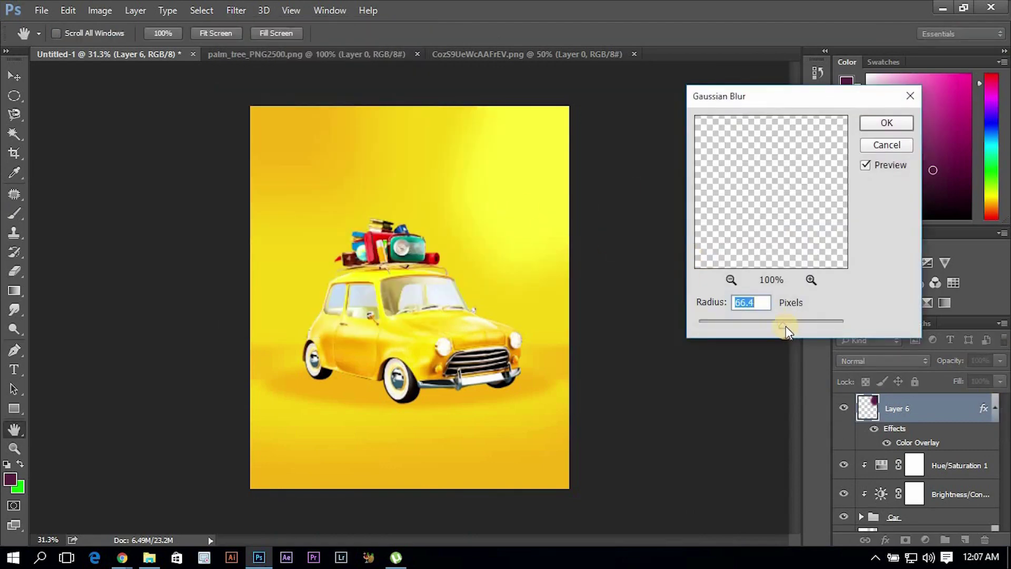
{"action": "key", "text": "Return"}
- Pen a curved path along the left and bottom edges and load it as a selection
{"action": "key", "text": "p"}
{"action": "left_click", "coordinate": [386, 125]}
{"action": "mouse_move", "coordinate": [283, 241]}
{"action": "left_mouse_down"}
{"action": "mouse_move", "coordinate": [244, 316]}
{"action": "mouse_move", "coordinate": [241, 348]}
{"action": "left_mouse_up"}
{"action": "left_click_drag", "start_coordinate": [241, 381], "coordinate": [274, 421]}
{"action": "left_click_drag", "start_coordinate": [347, 432], "coordinate": [414, 444]}
{"action": "mouse_move", "coordinate": [482, 425]}
{"action": "left_mouse_down"}
{"action": "mouse_move", "coordinate": [571, 421]}
{"action": "mouse_move", "coordinate": [606, 476]}
{"action": "left_mouse_up"}
{"action": "scroll", "coordinate": [626, 344], "scroll_direction": "down", "scroll_amount": 1}
{"action": "left_click_drag", "start_coordinate": [200, 495], "coordinate": [168, 447]}
{"action": "left_click_drag", "start_coordinate": [221, 147], "coordinate": [295, 100]}
{"action": "left_click", "coordinate": [415, 146]}
{"action": "key", "text": "ctrl+Return"}
{"action": "left_click", "coordinate": [925, 539]}
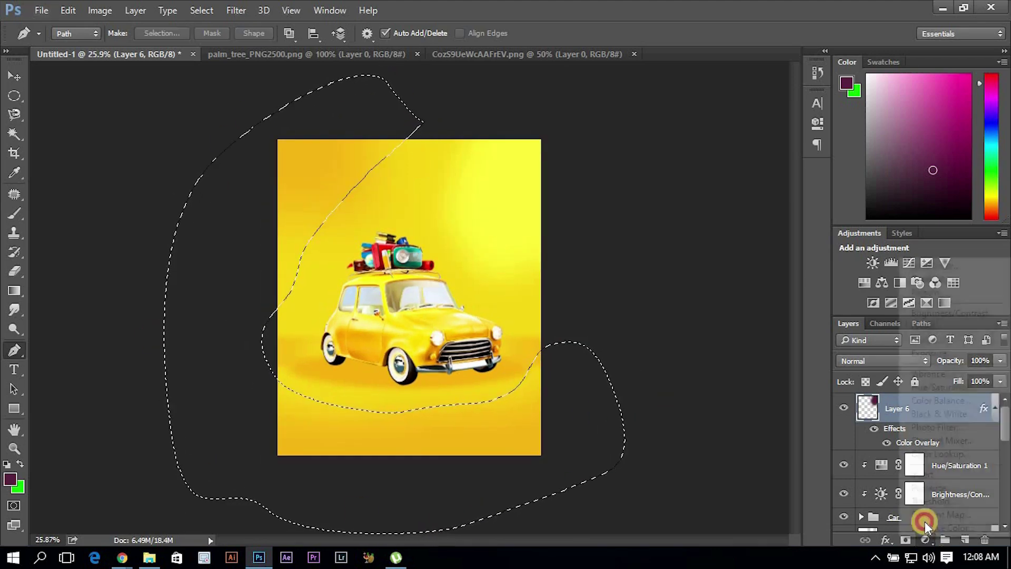
- Add a darkening Curves 1 layer on the edge selection and brush its mask along the lower left
{"action": "left_click", "coordinate": [935, 340]}
{"action": "left_click_drag", "start_coordinate": [692, 235], "coordinate": [717, 251]}
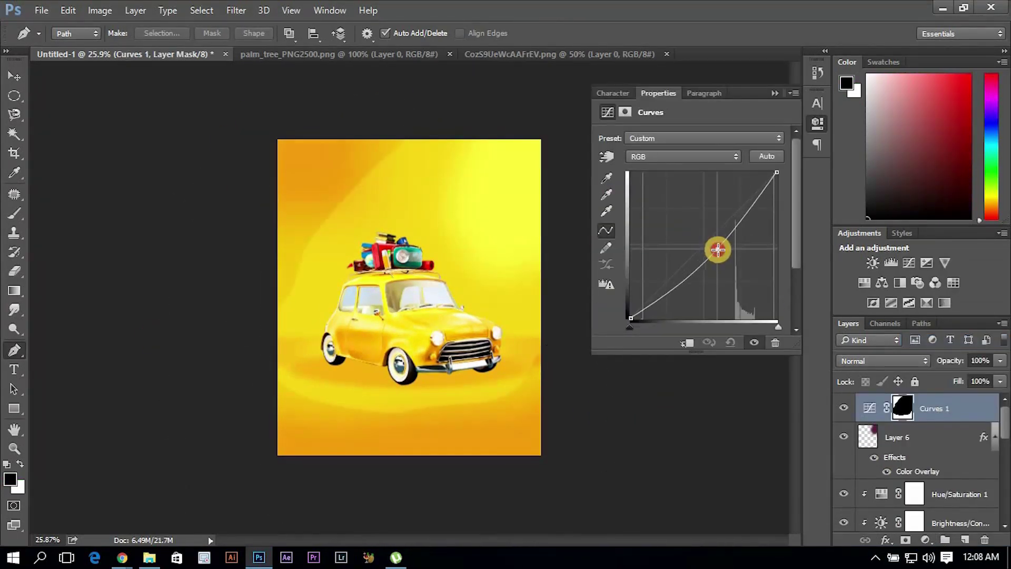
{"action": "left_click", "coordinate": [775, 93]}
{"action": "key", "text": "b"}
{"action": "scroll", "coordinate": [371, 209], "scroll_direction": "up", "scroll_amount": 1}
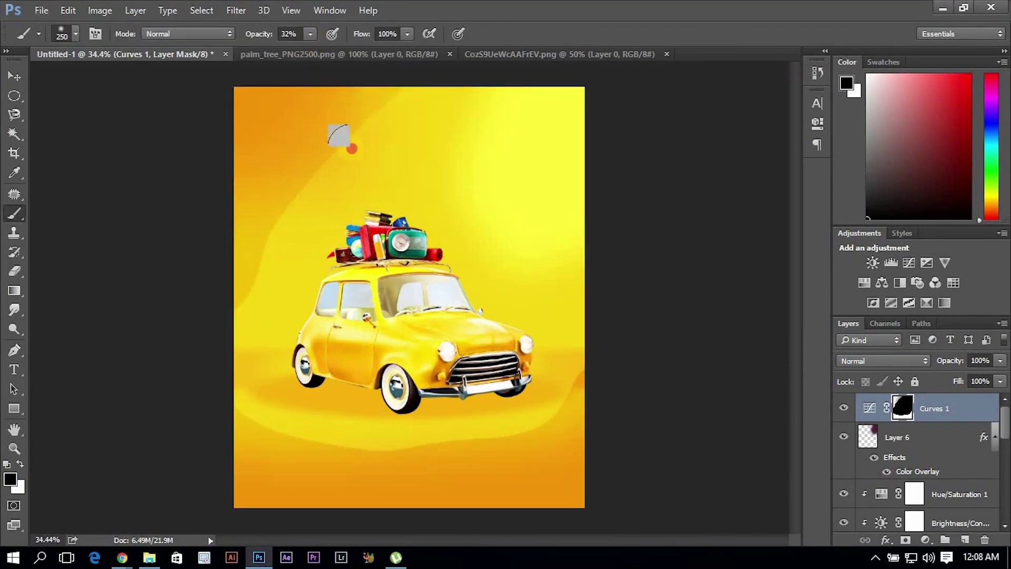
{"action": "mouse_move", "coordinate": [303, 161]}
{"action": "left_mouse_down"}
{"action": "mouse_move", "coordinate": [458, 416]}
{"action": "mouse_move", "coordinate": [590, 355]}
{"action": "mouse_move", "coordinate": [529, 305]}
{"action": "left_mouse_up"}
- Pen a curved selection around the upper right and feather it
{"action": "key", "text": "v"}
{"action": "scroll", "coordinate": [504, 337], "scroll_direction": "up", "scroll_amount": 1}
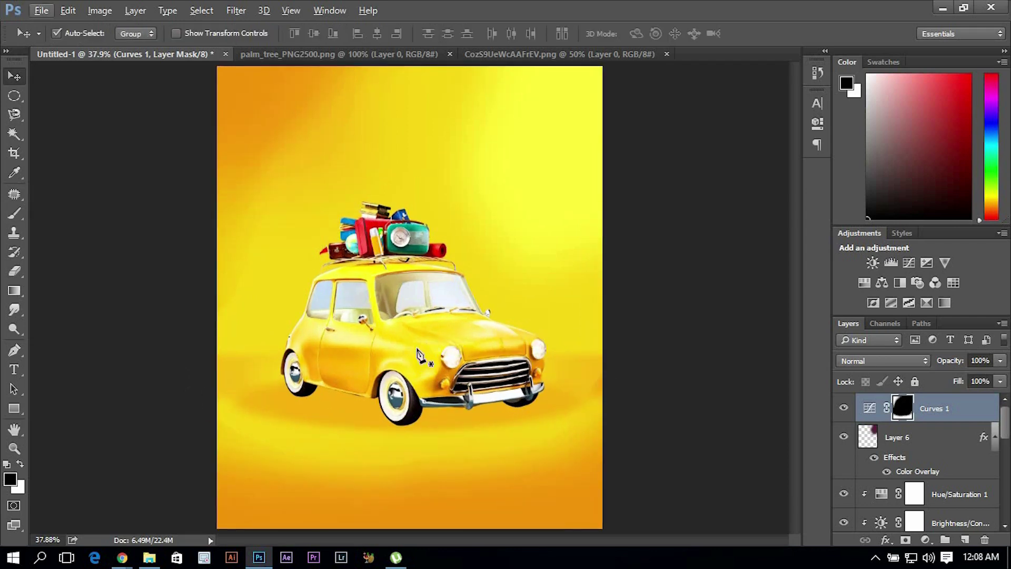
{"action": "key", "text": "p"}
{"action": "left_click", "coordinate": [508, 68]}
{"action": "left_click", "coordinate": [342, 271]}
{"action": "left_click_drag", "start_coordinate": [685, 155], "coordinate": [670, 90]}
{"action": "key", "text": "ctrl+Return"}
{"action": "key", "text": "shift+F6"}
{"action": "key", "text": "Return"}
- Add a brightening Curves 2 layer, scale its mask to about 123%, and set brush opacity to 45%
{"action": "left_click", "coordinate": [925, 539]}
{"action": "left_click", "coordinate": [927, 332]}
{"action": "left_click_drag", "start_coordinate": [705, 245], "coordinate": [692, 224]}
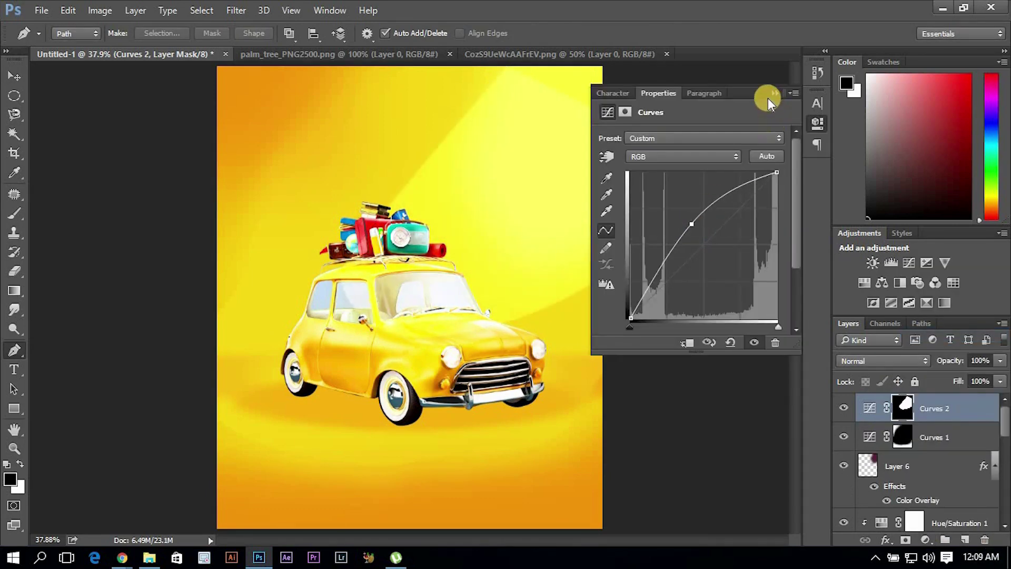
{"action": "left_click", "coordinate": [774, 94]}
{"action": "key", "text": "ctrl+t"}
{"action": "left_click_drag", "start_coordinate": [583, 86], "coordinate": [591, 135]}
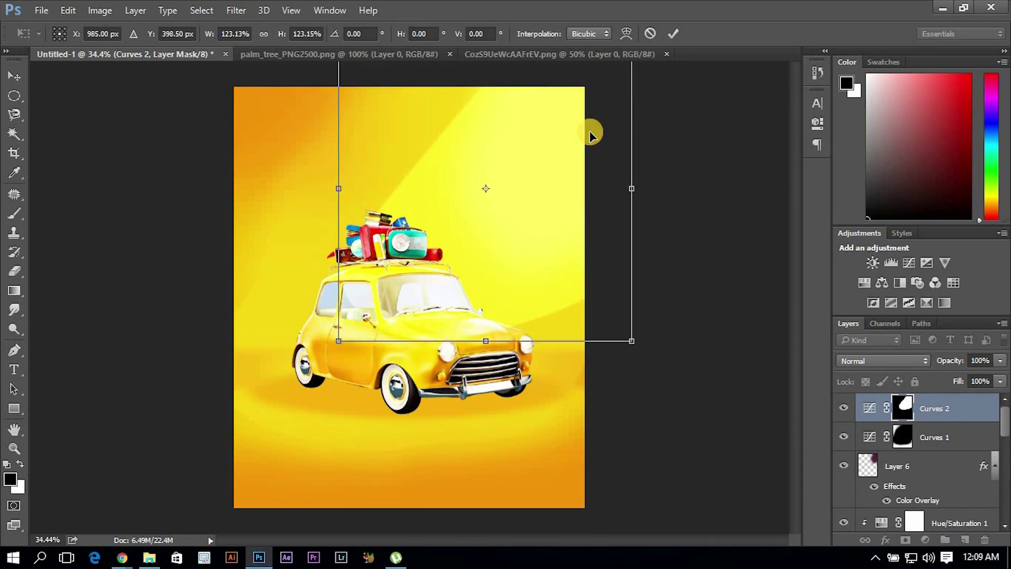
{"action": "key", "text": "Return"}
{"action": "key", "text": "b"}
{"action": "key", "text": "4"}
{"action": "key", "text": "5"}
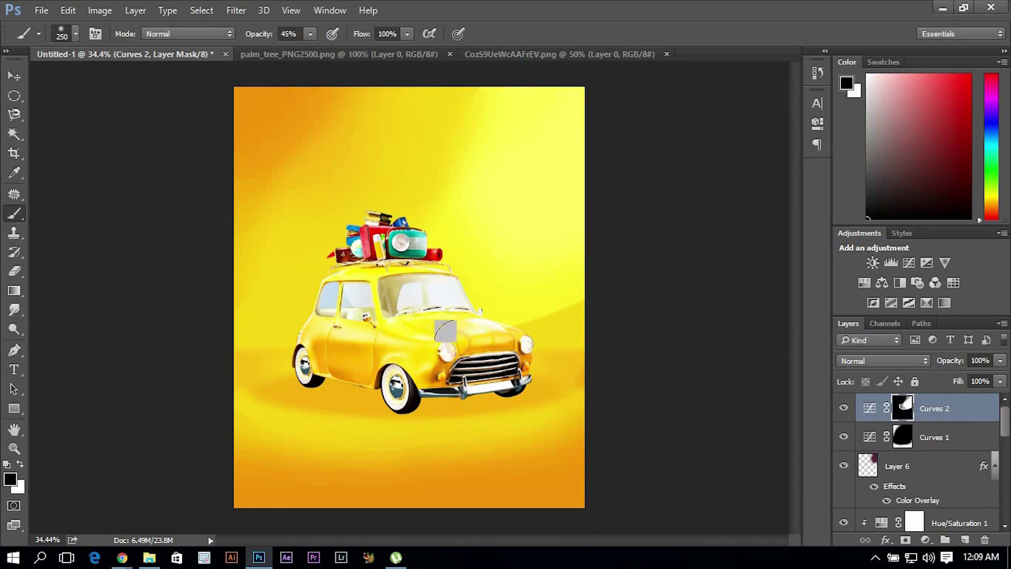
- Check the glow Layer 6 and the shadow layer with Free Transform, leaving both unchanged
{"action": "key", "text": "alt+bracketleft"}
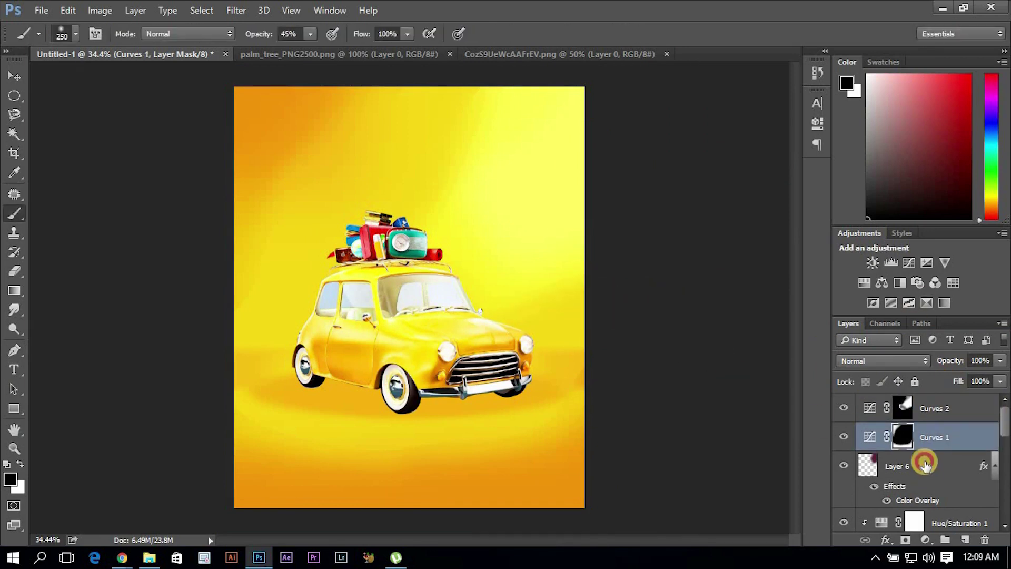
{"action": "left_click", "coordinate": [926, 464]}
{"action": "key", "text": "ctrl+t"}
{"action": "key", "text": "Return"}
{"action": "key", "text": "v"}
{"action": "key", "text": "ctrl+0"}
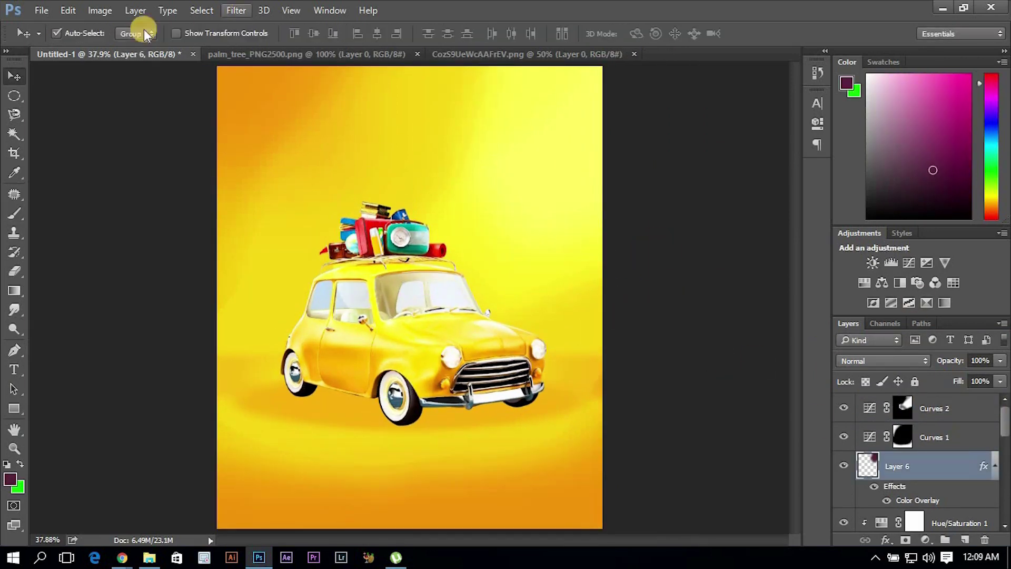
{"action": "left_click", "coordinate": [324, 416]}
{"action": "key", "text": "ctrl+t"}
{"action": "key", "text": "Return"}
- Pen a path around the car's lower half and load it as a selection
{"action": "key", "text": "p"}
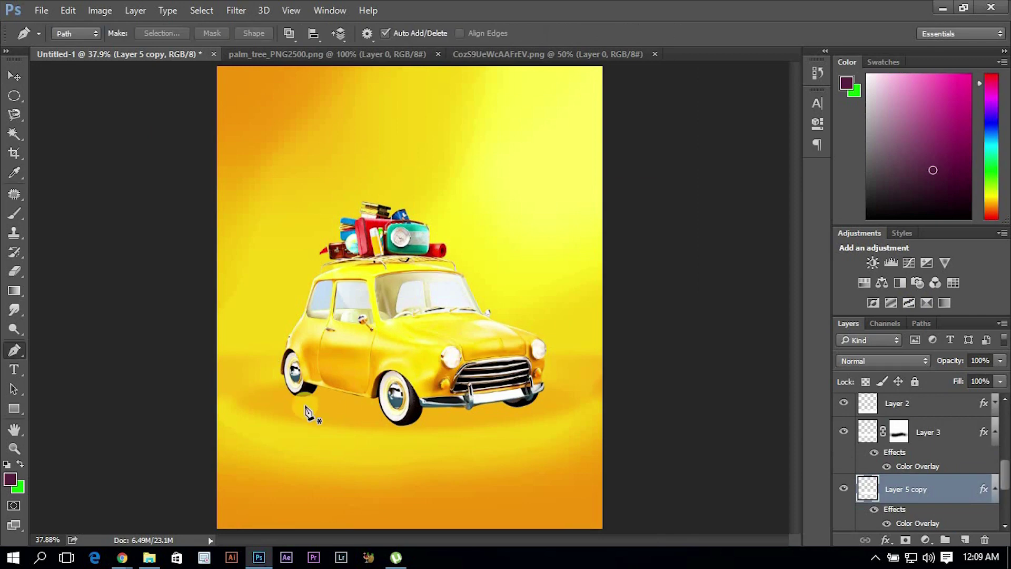
{"action": "scroll", "coordinate": [307, 414], "scroll_direction": "up", "scroll_amount": 3}
{"action": "left_click", "coordinate": [261, 363]}
{"action": "left_click", "coordinate": [372, 413]}
{"action": "left_click", "coordinate": [615, 427]}
{"action": "left_click", "coordinate": [673, 333]}
{"action": "left_click", "coordinate": [479, 340]}
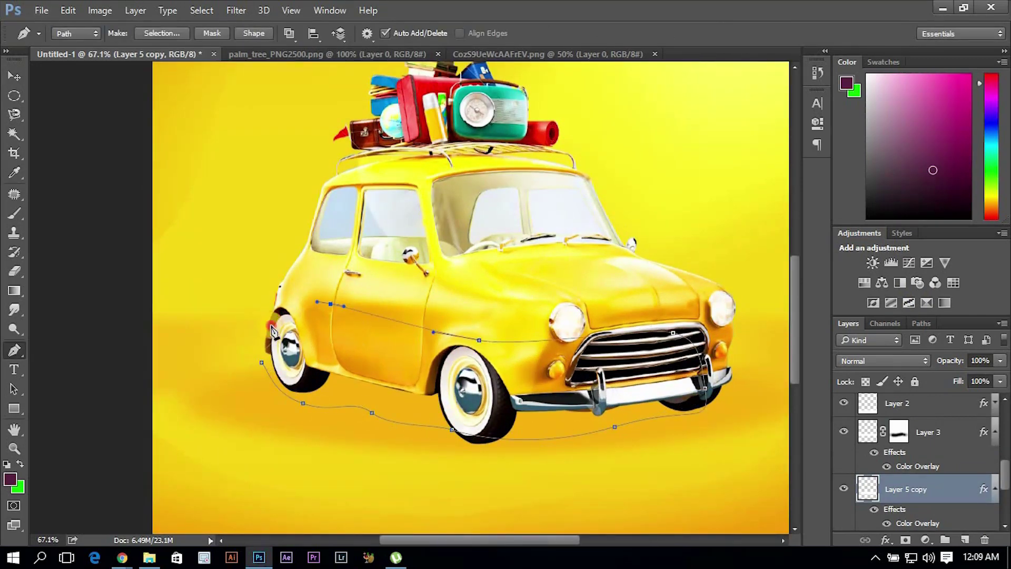
{"action": "left_click", "coordinate": [272, 331]}
{"action": "key", "text": "ctrl+Return"}
- Feather the selection by 100 pixels and fill it with dark purple on a new layer
{"action": "key", "text": "shift+F6"}
{"action": "key", "text": "Return"}
{"action": "key", "text": "Return"}
{"action": "key", "text": "shift+F6"}
{"action": "key", "text": "Return"}
{"action": "key", "text": "shift+F6"}
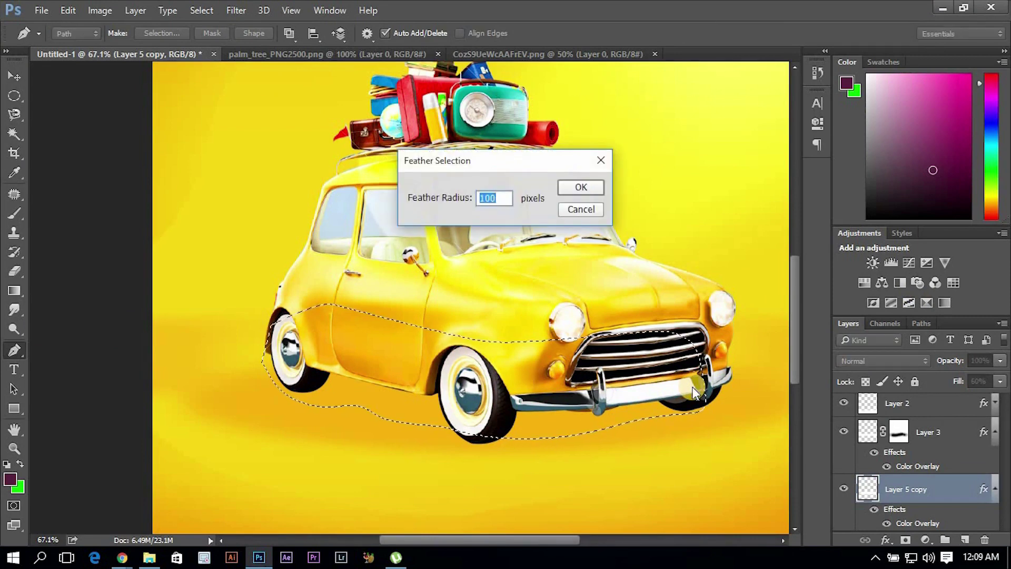
{"action": "key", "text": "Return"}
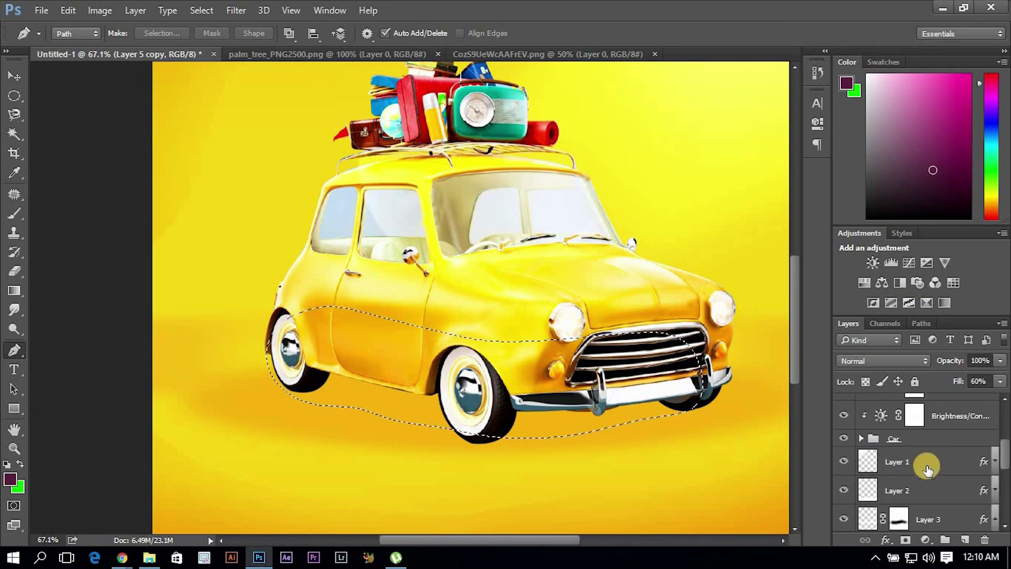
{"action": "left_click", "coordinate": [965, 539]}
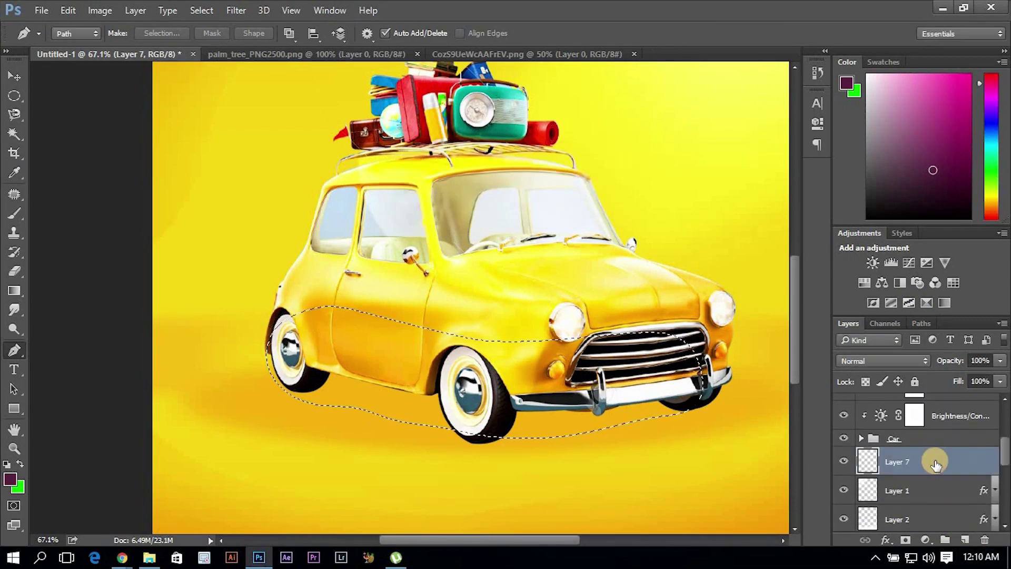
{"action": "key", "text": "alt+BackSpace"}
{"action": "key", "text": "ctrl+d"}
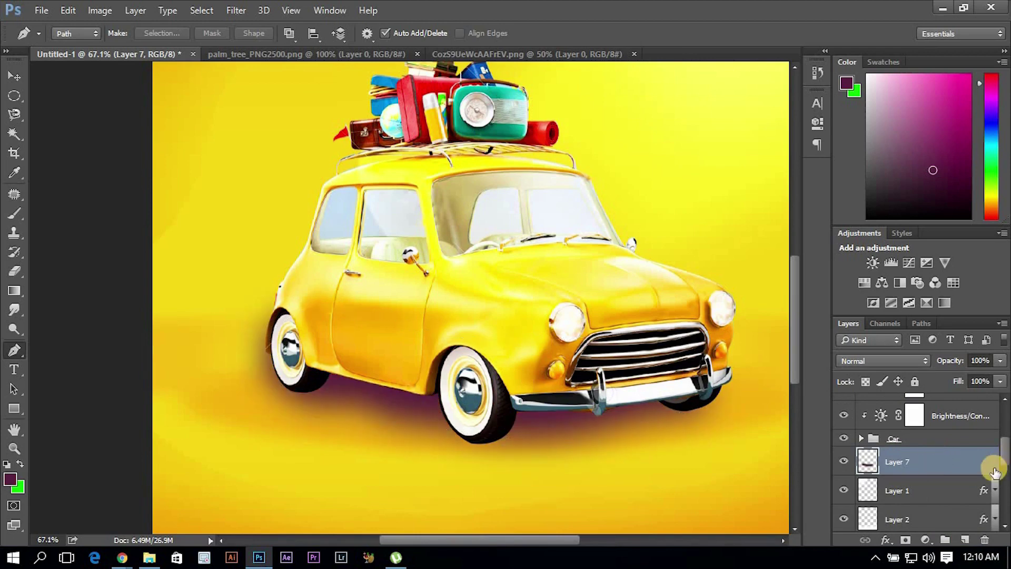
- Enable Color Overlay on the shadow layer and sample the background yellow
{"action": "double_click", "coordinate": [948, 460]}
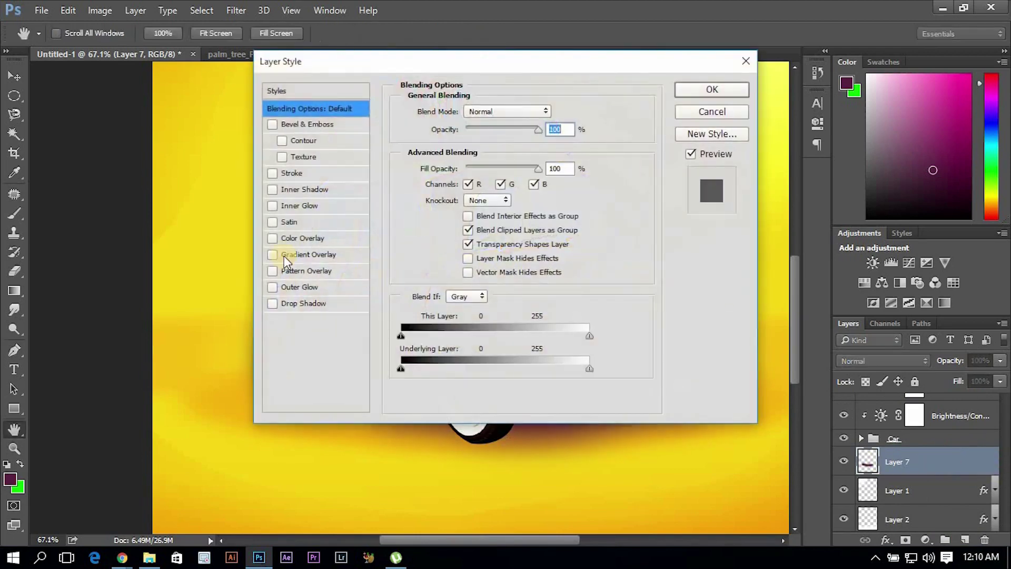
{"action": "left_click", "coordinate": [315, 256]}
{"action": "left_click", "coordinate": [311, 238]}
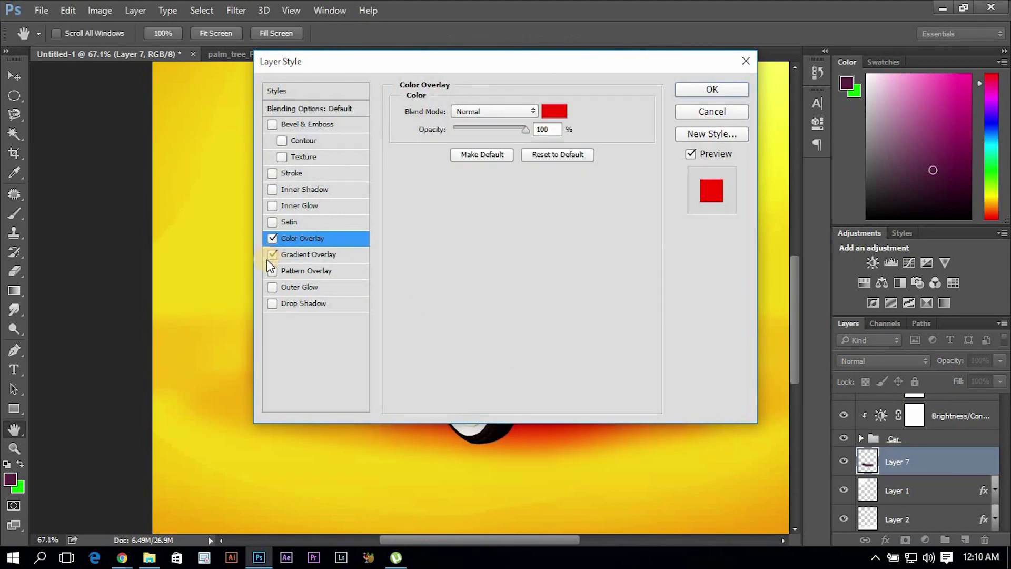
{"action": "left_click_drag", "start_coordinate": [362, 68], "coordinate": [629, 96]}
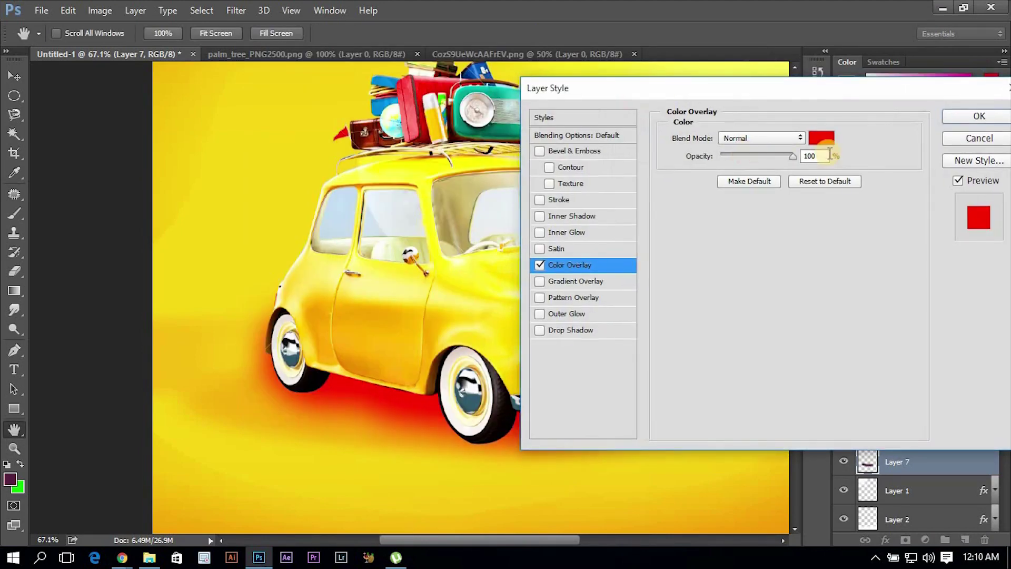
{"action": "left_click", "coordinate": [822, 139]}
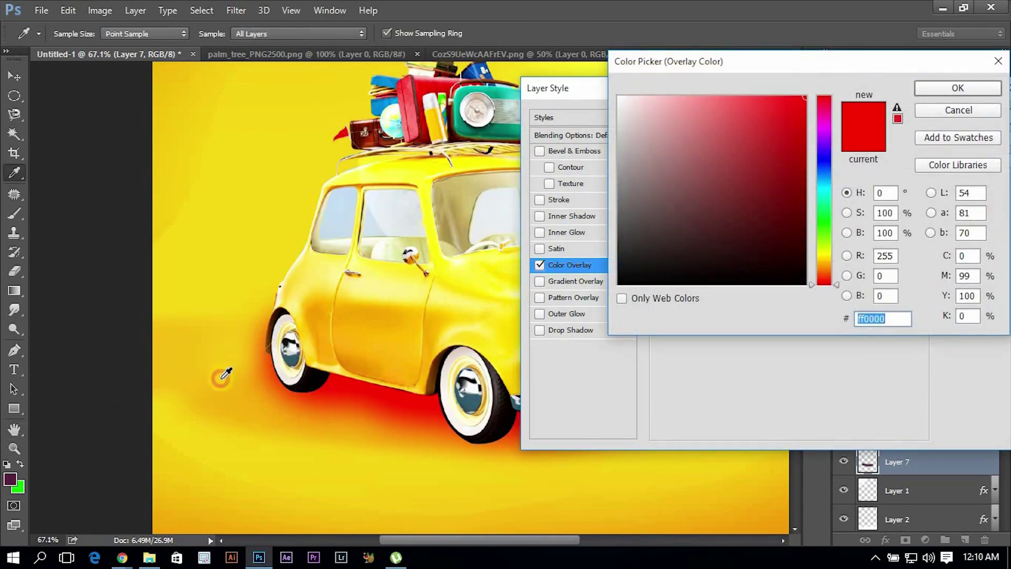
{"action": "left_click", "coordinate": [221, 378]}
{"action": "left_click", "coordinate": [796, 127]}
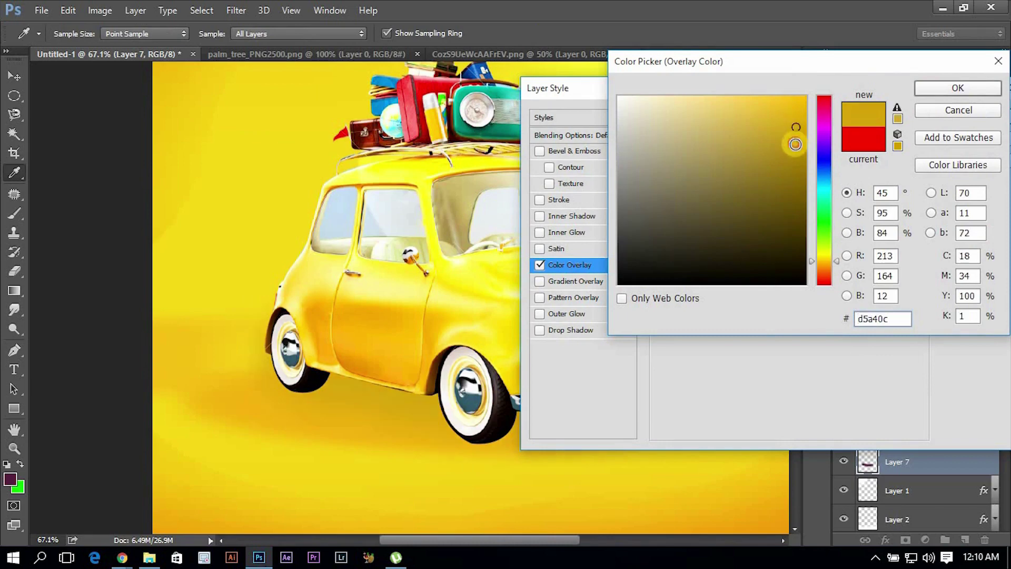
- Refine the overlay colour to dark golden c99909 and confirm
{"action": "left_click_drag", "start_coordinate": [795, 144], "coordinate": [797, 132]}
{"action": "left_click", "coordinate": [797, 115]}
{"action": "left_click_drag", "start_coordinate": [834, 262], "coordinate": [833, 269]}
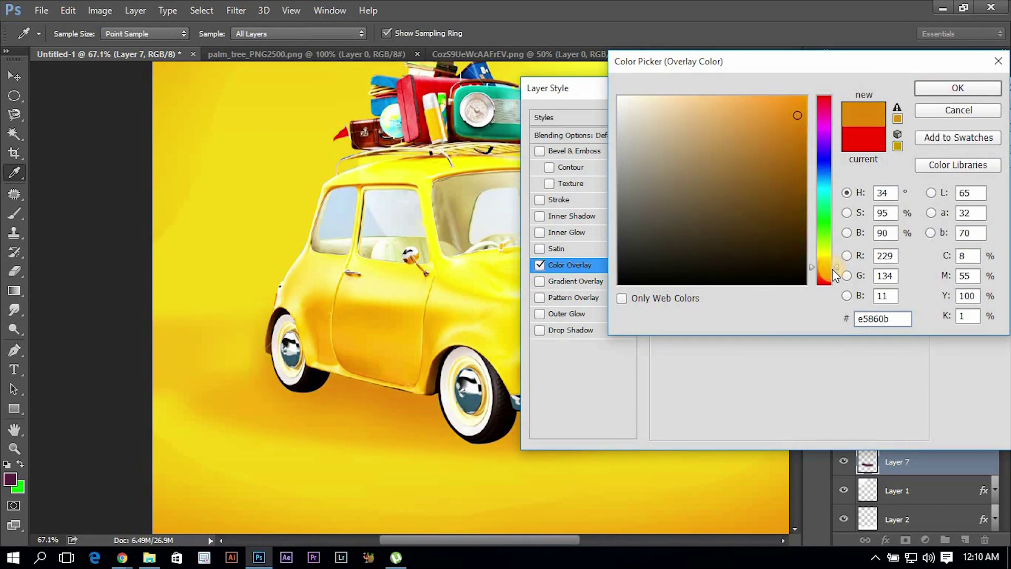
{"action": "left_click", "coordinate": [830, 257]}
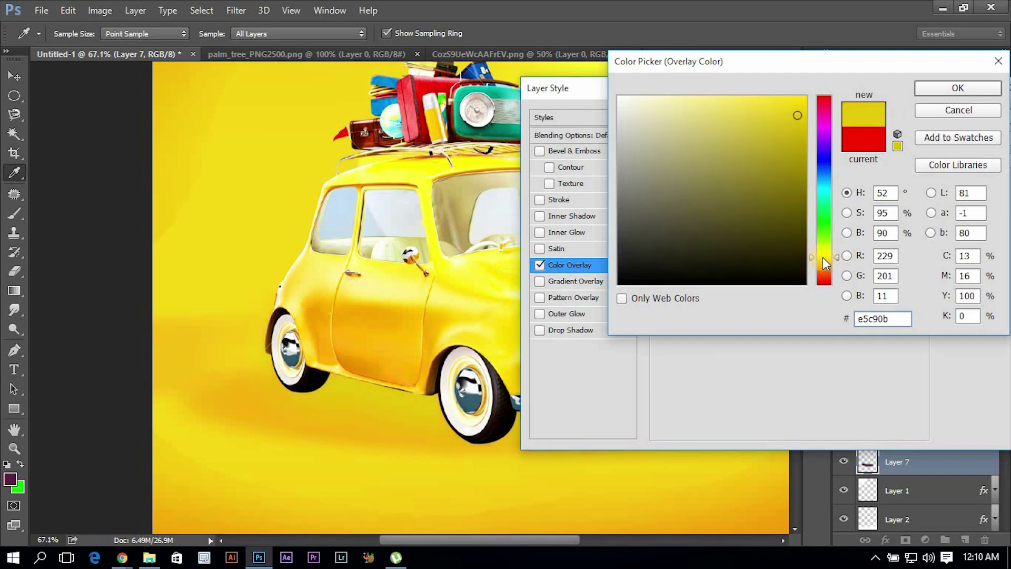
{"action": "left_click_drag", "start_coordinate": [793, 125], "coordinate": [775, 133]}
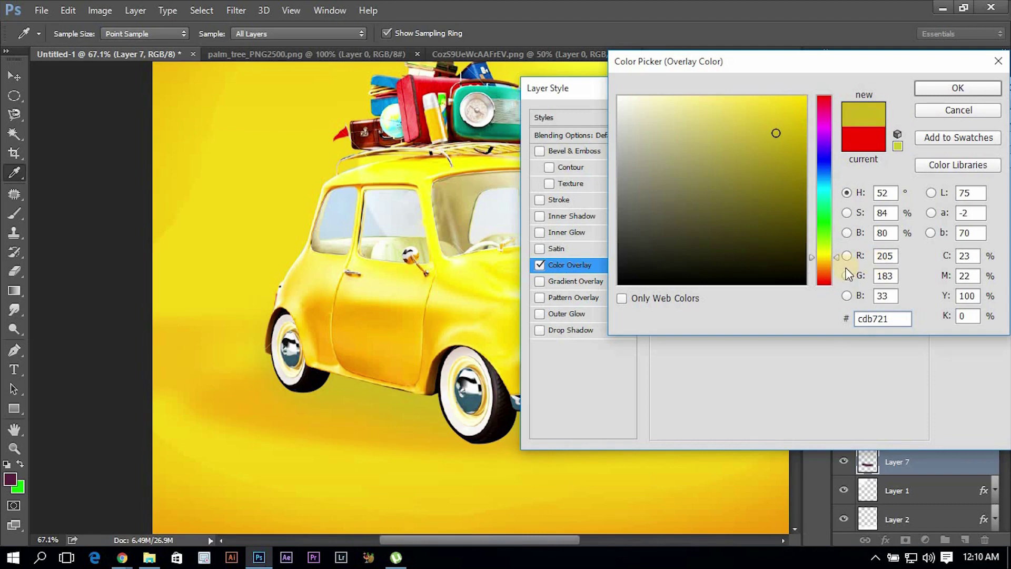
{"action": "left_click_drag", "start_coordinate": [838, 258], "coordinate": [837, 261]}
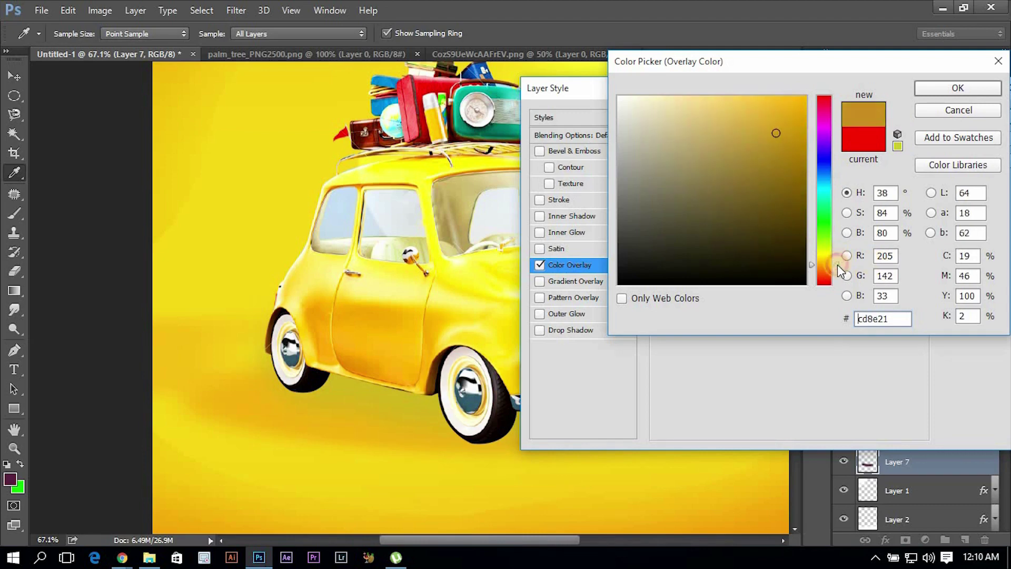
{"action": "left_click_drag", "start_coordinate": [790, 109], "coordinate": [798, 137]}
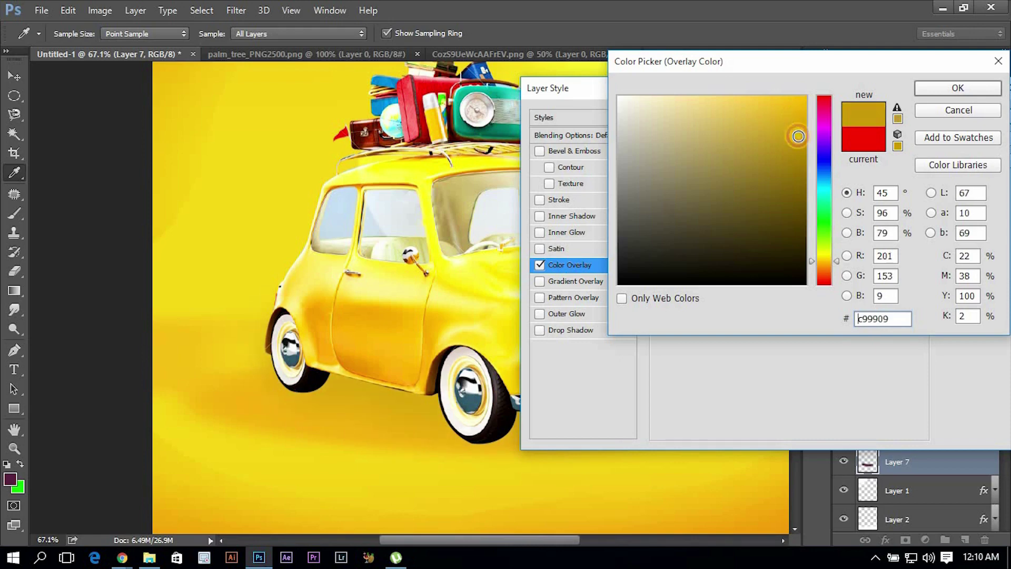
{"action": "key", "text": "Return"}
{"action": "key", "text": "Return"}
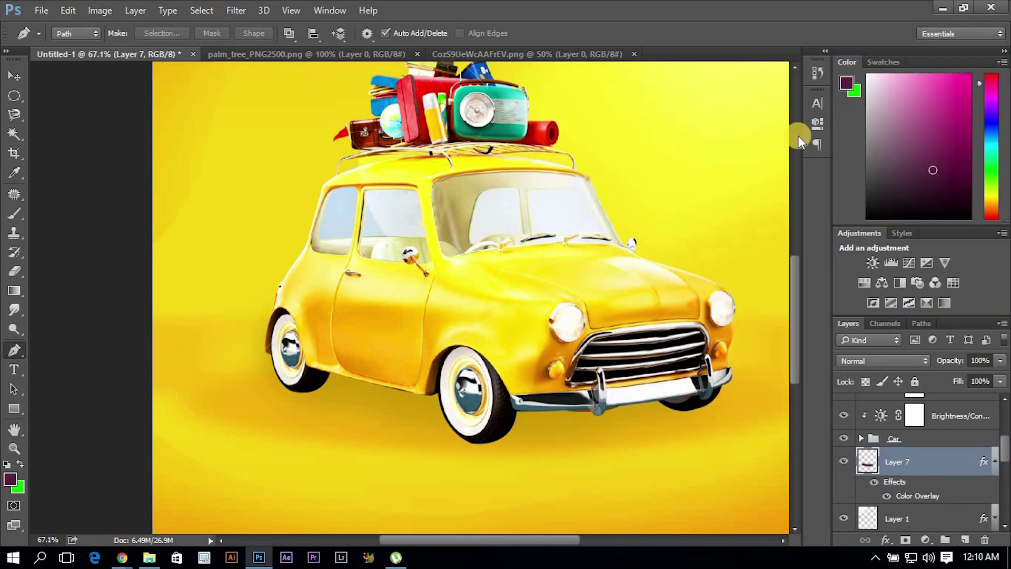
- Squash the shadow layer to about 51% of its height with Free Transform
{"action": "key", "text": "ctrl+t"}
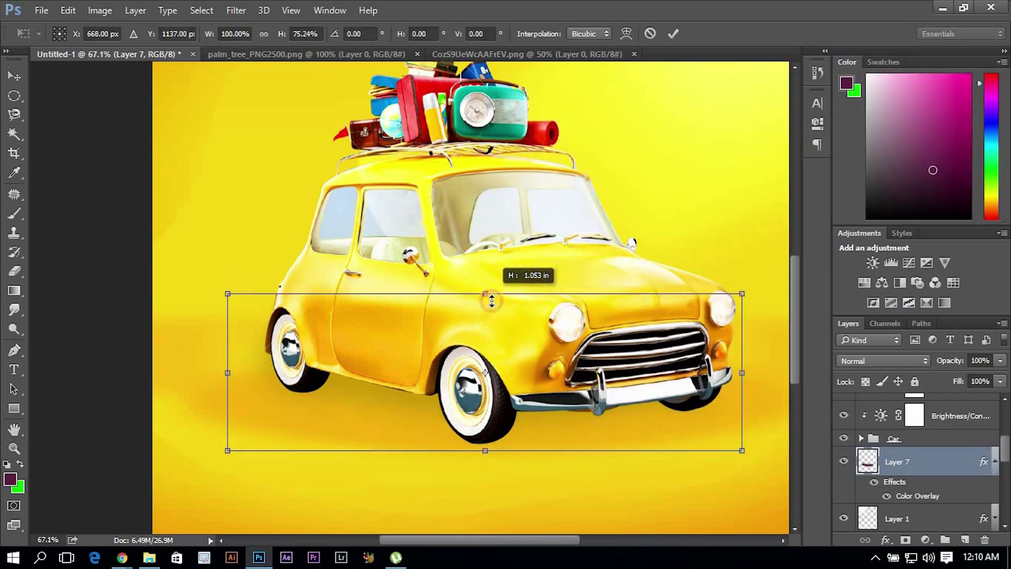
{"action": "left_click_drag", "start_coordinate": [494, 277], "coordinate": [494, 319]}
{"action": "mouse_move", "coordinate": [510, 384]}
{"action": "left_mouse_down"}
{"action": "mouse_move", "coordinate": [510, 397]}
{"action": "mouse_move", "coordinate": [513, 371]}
{"action": "left_mouse_up"}
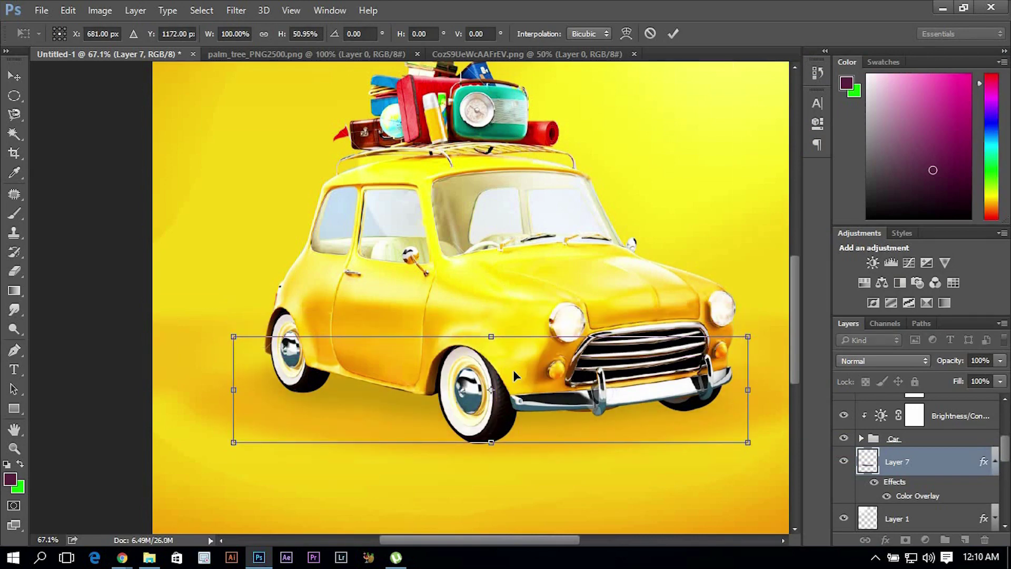
{"action": "key", "text": "Return"}
{"action": "key", "text": "p"}
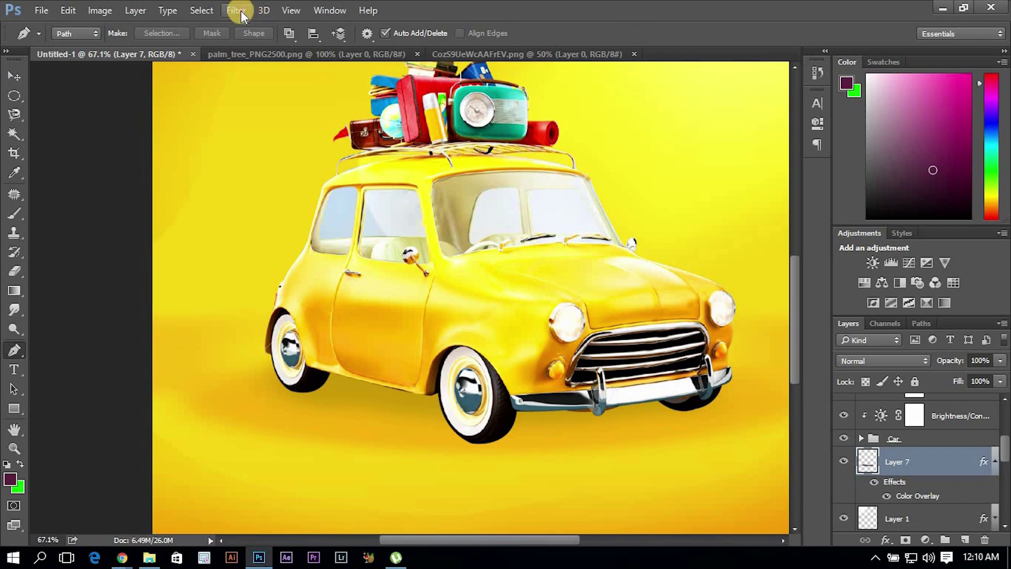
- Blur the shadow with a 7.6-pixel Gaussian Blur and fit the poster in view
{"action": "left_click", "coordinate": [236, 10]}
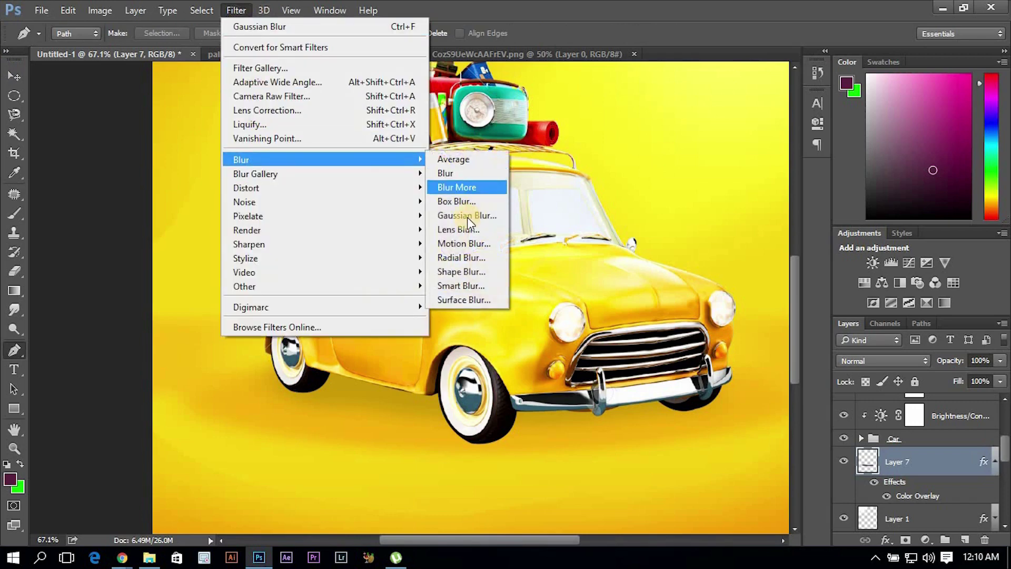
{"action": "left_click", "coordinate": [467, 216]}
{"action": "left_click", "coordinate": [747, 327]}
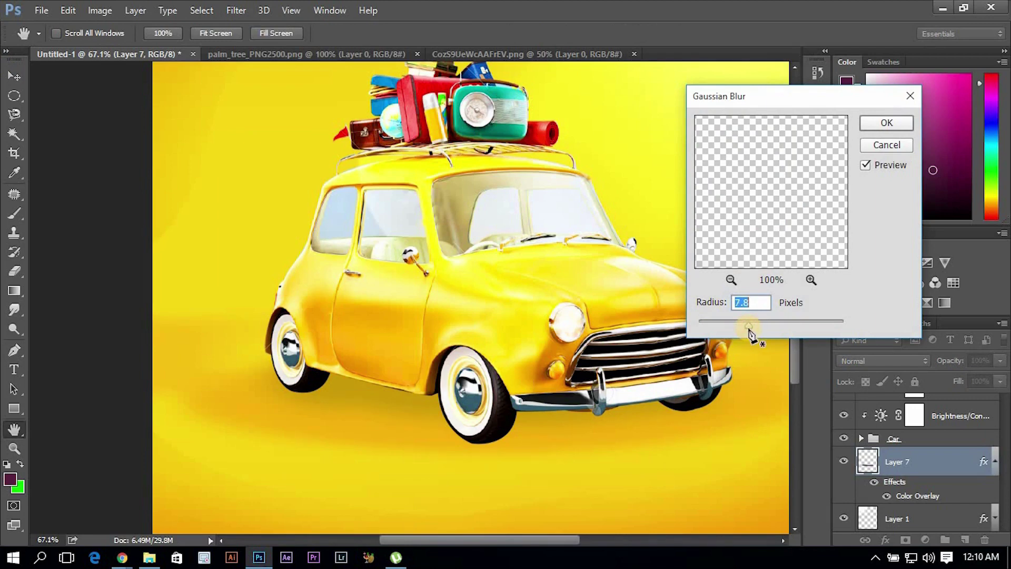
{"action": "key", "text": "Return"}
{"action": "key", "text": "ctrl+0"}
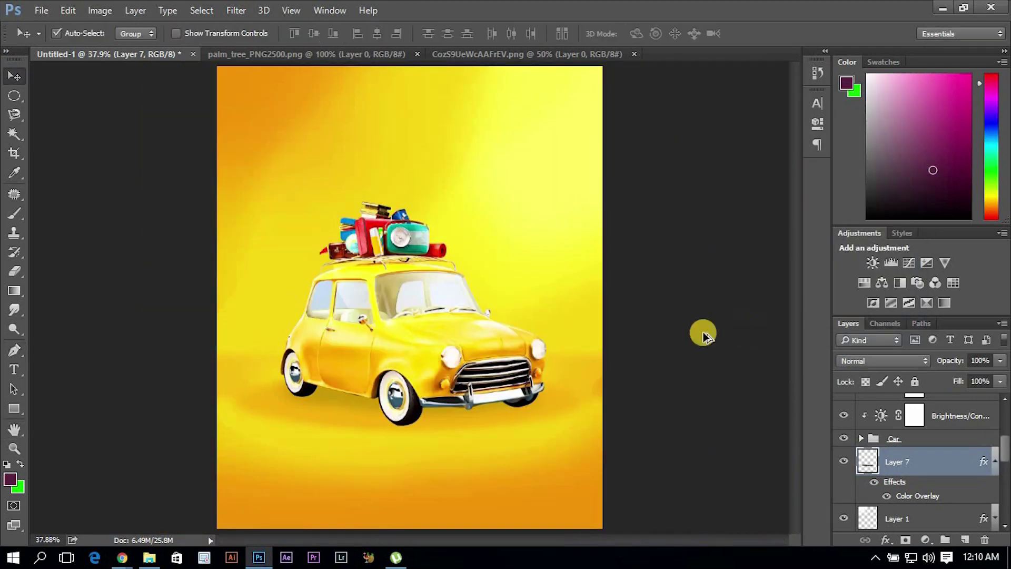
- Scroll through the Layers panel and make Layer 1 active
{"action": "scroll", "coordinate": [544, 395], "scroll_direction": "down", "scroll_amount": 2}
{"action": "scroll", "coordinate": [522, 405], "scroll_direction": "down", "scroll_amount": 1}
{"action": "scroll", "coordinate": [496, 414], "scroll_direction": "up", "scroll_amount": 1}
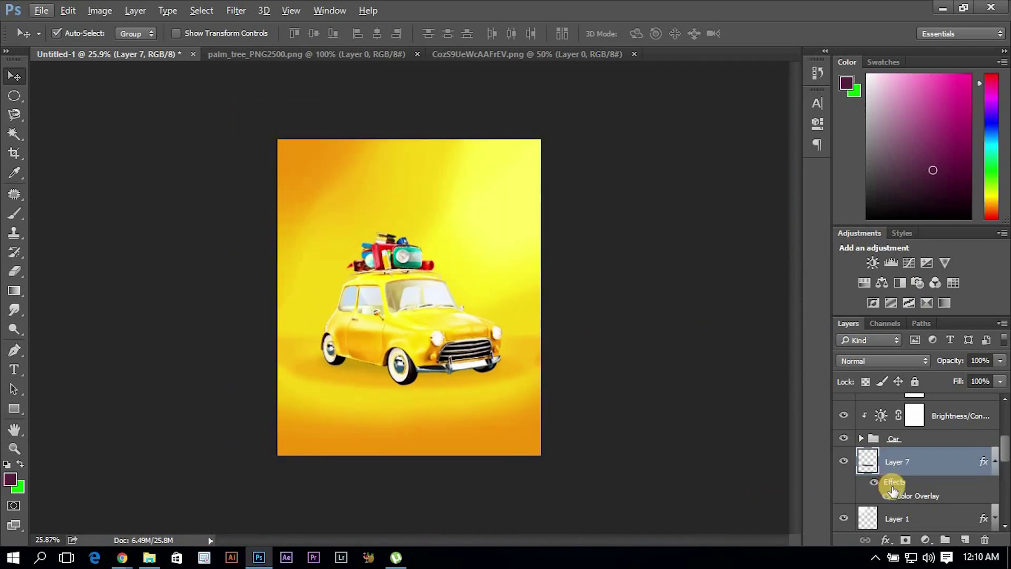
{"action": "scroll", "coordinate": [892, 490], "scroll_direction": "down", "scroll_amount": 2}
{"action": "left_click", "coordinate": [919, 460]}
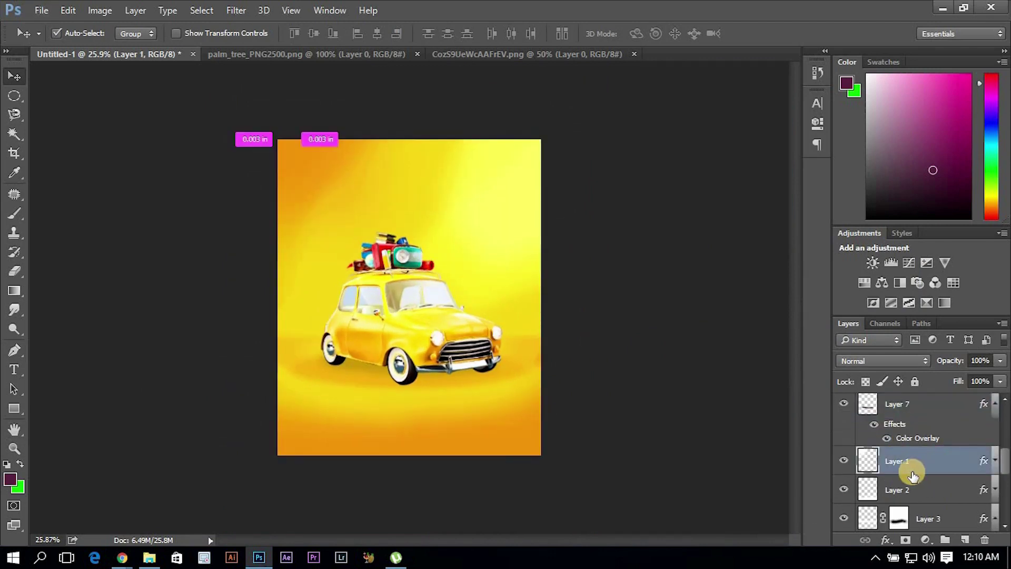
{"action": "scroll", "coordinate": [379, 358], "scroll_direction": "up", "scroll_amount": 1}
{"action": "scroll", "coordinate": [390, 337], "scroll_direction": "up", "scroll_amount": 1}
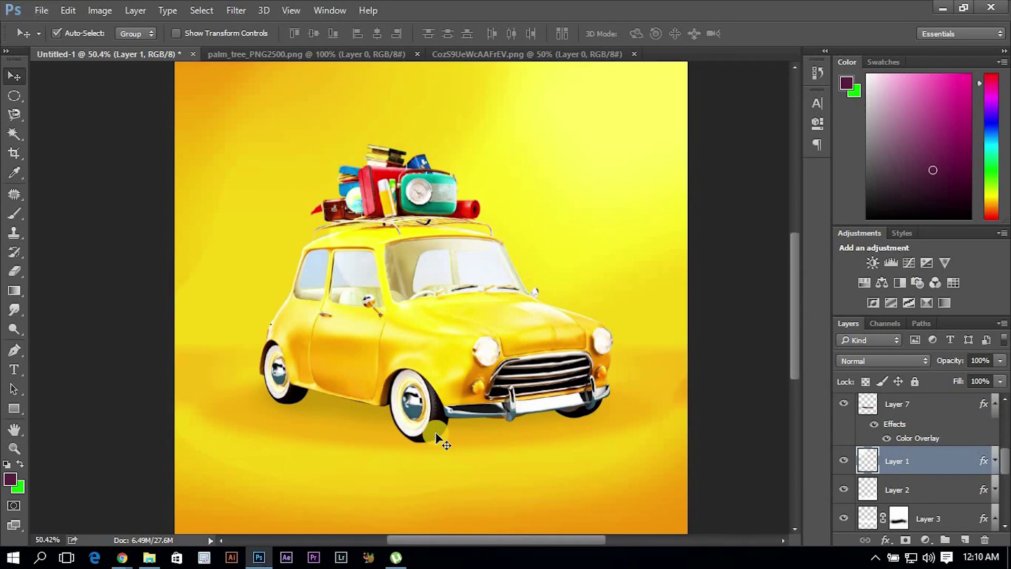
{"action": "scroll", "coordinate": [436, 433], "scroll_direction": "down", "scroll_amount": 1}
{"action": "scroll", "coordinate": [437, 437], "scroll_direction": "down", "scroll_amount": 1}
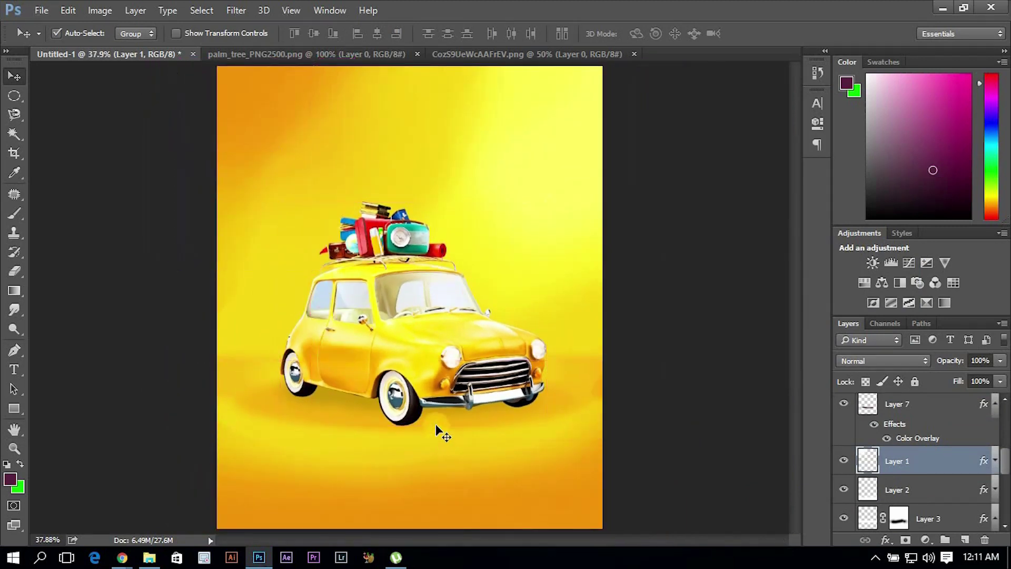
- Fill an elliptical selection behind the car's rear on new Layer 8
{"action": "key", "text": "m"}
{"action": "left_click_drag", "start_coordinate": [195, 331], "coordinate": [390, 377]}
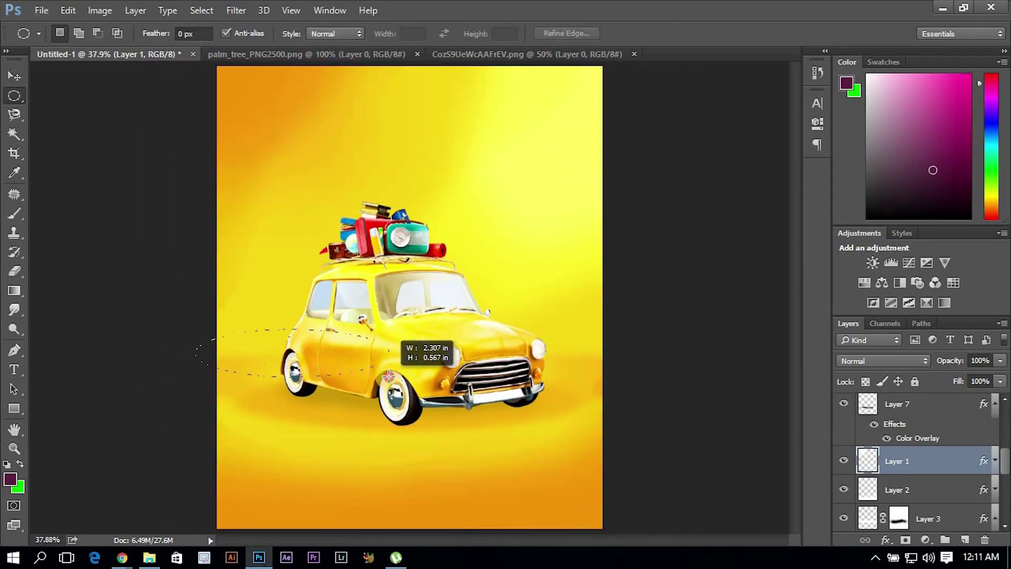
{"action": "left_click", "coordinate": [965, 540]}
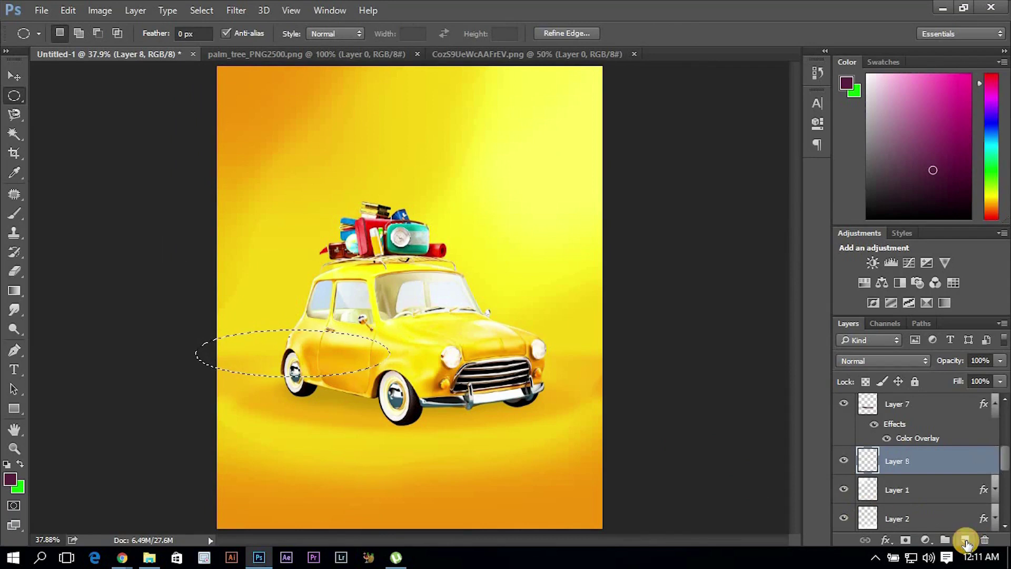
{"action": "key", "text": "shift+F5"}
{"action": "key", "text": "Return"}
{"action": "key", "text": "alt+BackSpace"}
{"action": "key", "text": "ctrl+d"}
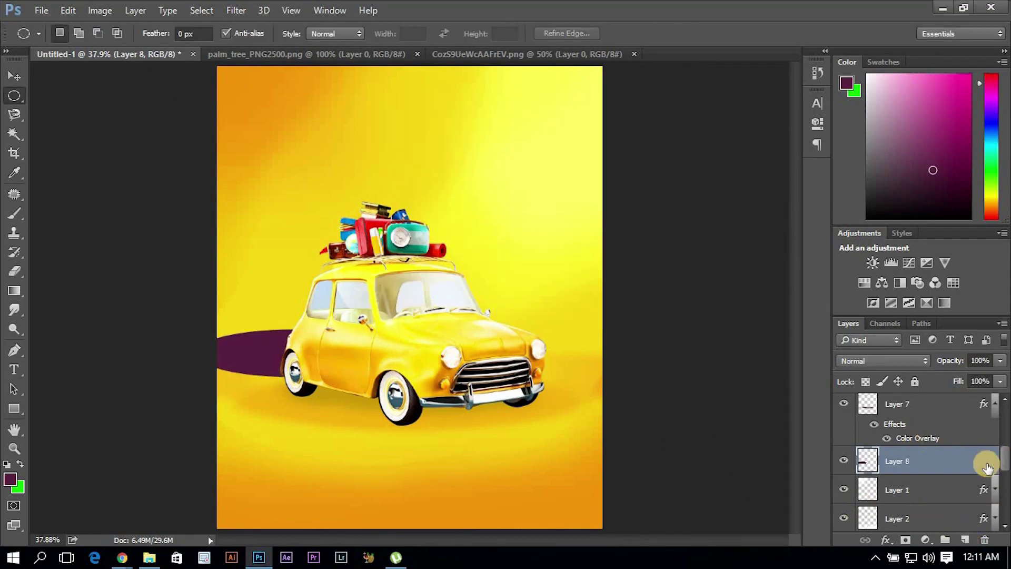
- Give Layer 8 an orange Color Overlay sampled from the poster's edge
{"action": "double_click", "coordinate": [981, 457]}
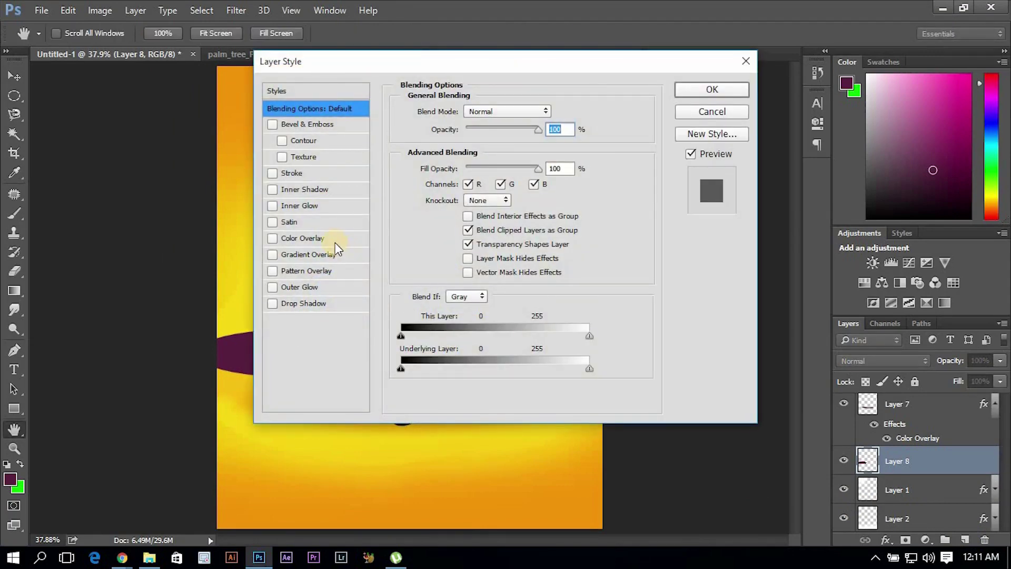
{"action": "left_click", "coordinate": [303, 238]}
{"action": "left_click", "coordinate": [554, 111]}
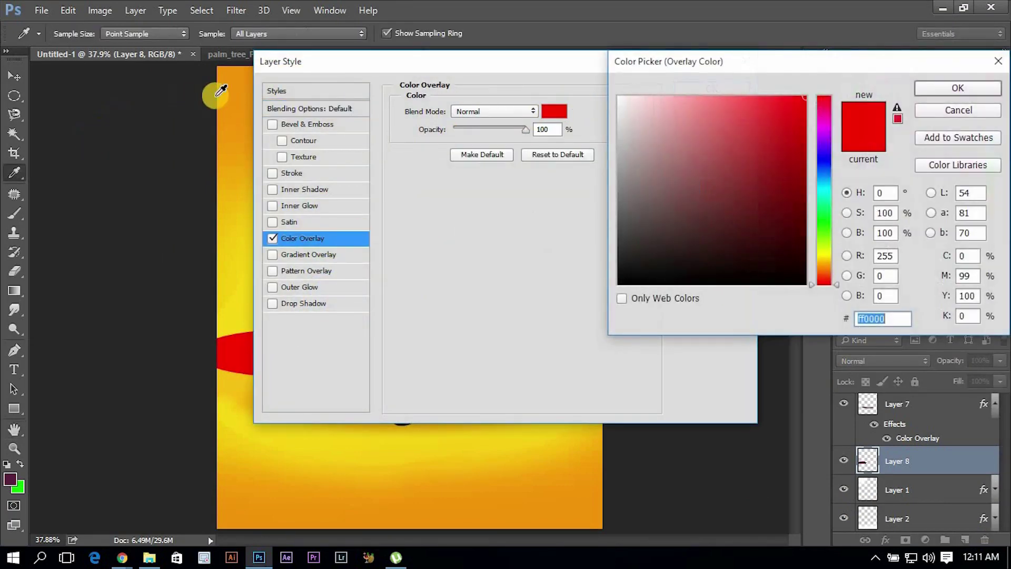
{"action": "left_click", "coordinate": [236, 96]}
{"action": "key", "text": "Return"}
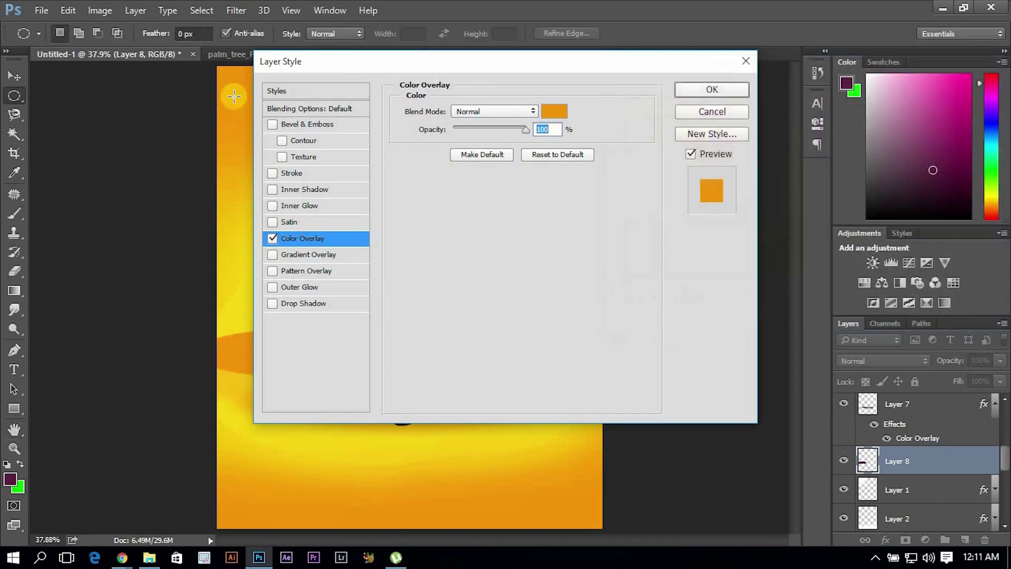
{"action": "key", "text": "Return"}
- Reapply the Gaussian Blur to Layer 8 and stretch it slightly taller downward
{"action": "left_click", "coordinate": [237, 11]}
{"action": "left_click", "coordinate": [256, 27]}
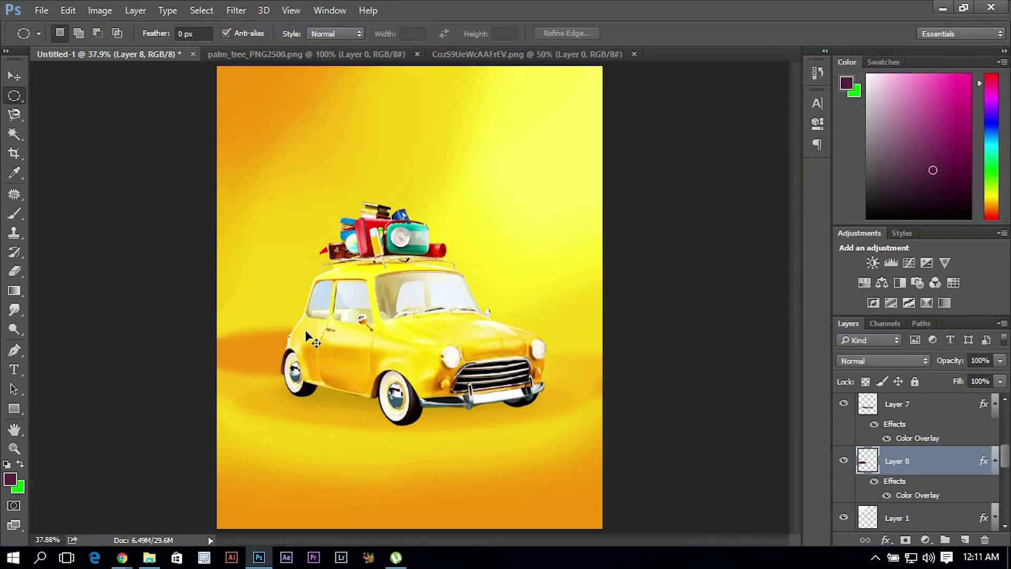
{"action": "key", "text": "ctrl+t"}
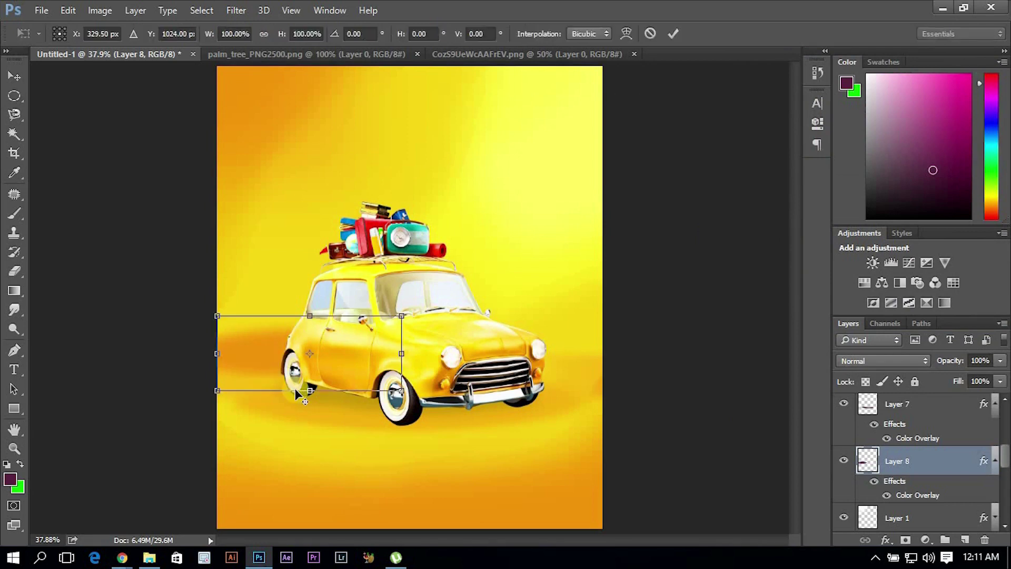
{"action": "left_click_drag", "start_coordinate": [310, 390], "coordinate": [310, 412]}
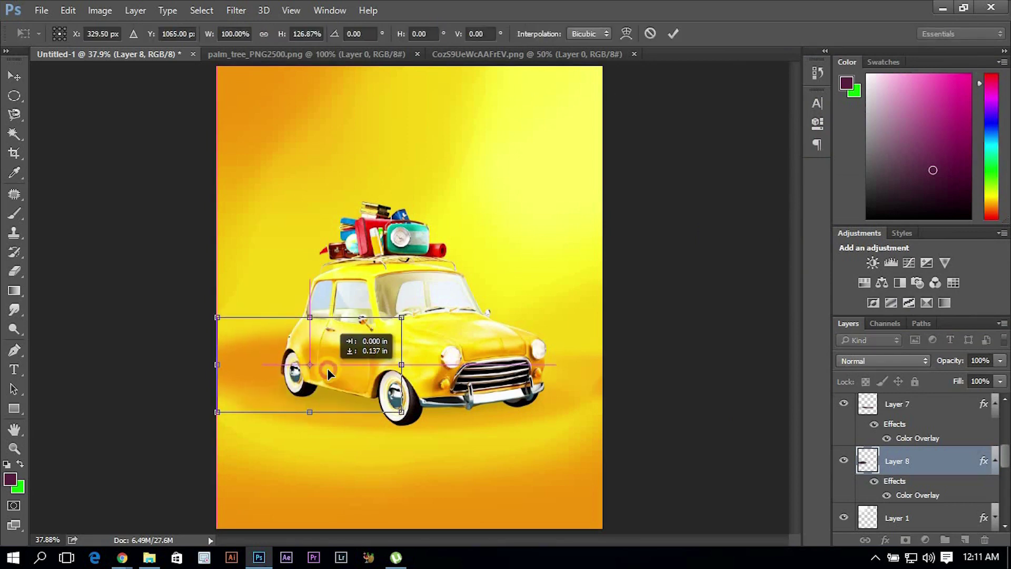
{"action": "key", "text": "Return"}
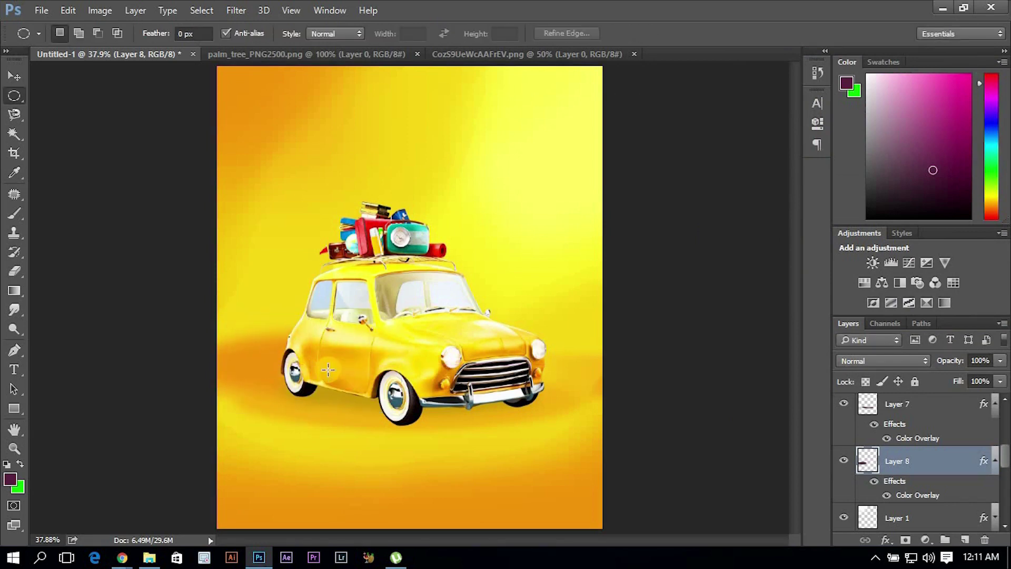
- Duplicate the Layer 8 shadow and squash the copy into place beneath the car
{"action": "key", "text": "v"}
{"action": "left_click_drag", "start_coordinate": [627, 418], "coordinate": [537, 350]}
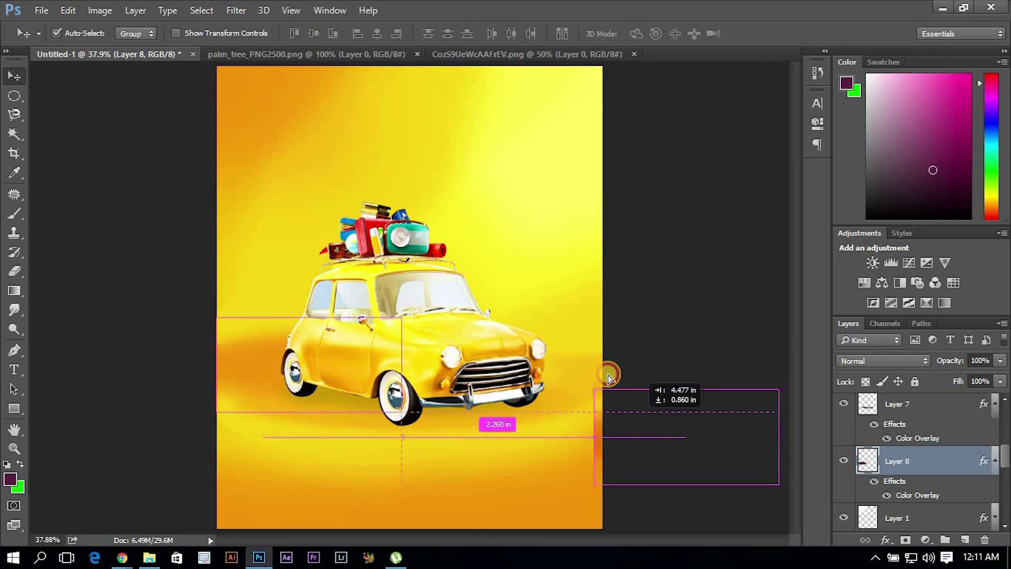
{"action": "key", "text": "ctrl+t"}
{"action": "left_click_drag", "start_coordinate": [537, 350], "coordinate": [585, 335]}
{"action": "key", "text": "Return"}
- Stretch the shadow copy much taller and move it up under the car
{"action": "scroll", "coordinate": [586, 375], "scroll_direction": "up", "scroll_amount": 3}
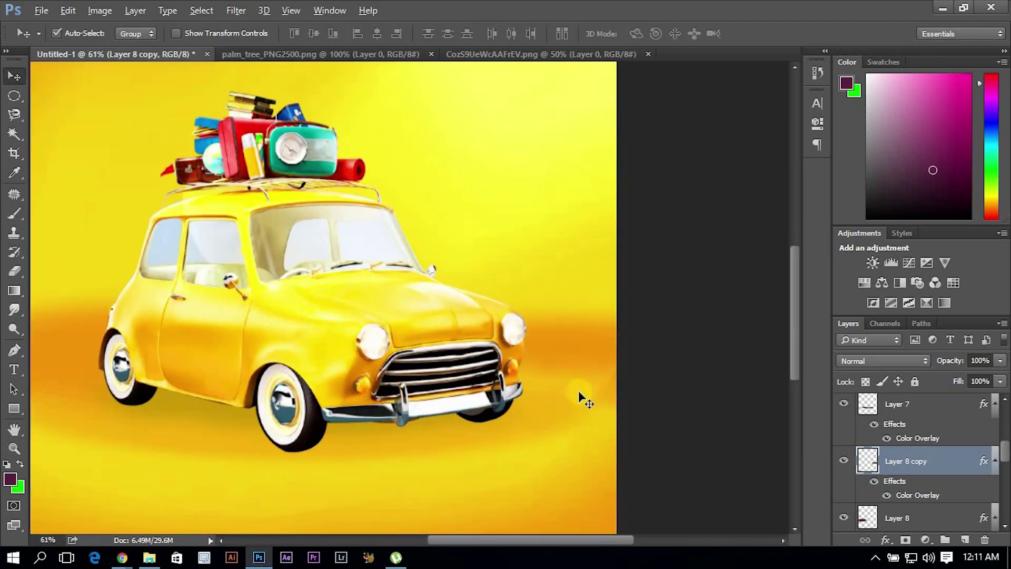
{"action": "key", "text": "ctrl+t"}
{"action": "left_click_drag", "start_coordinate": [580, 409], "coordinate": [569, 543]}
{"action": "left_click_drag", "start_coordinate": [564, 399], "coordinate": [566, 367]}
{"action": "key", "text": "Return"}
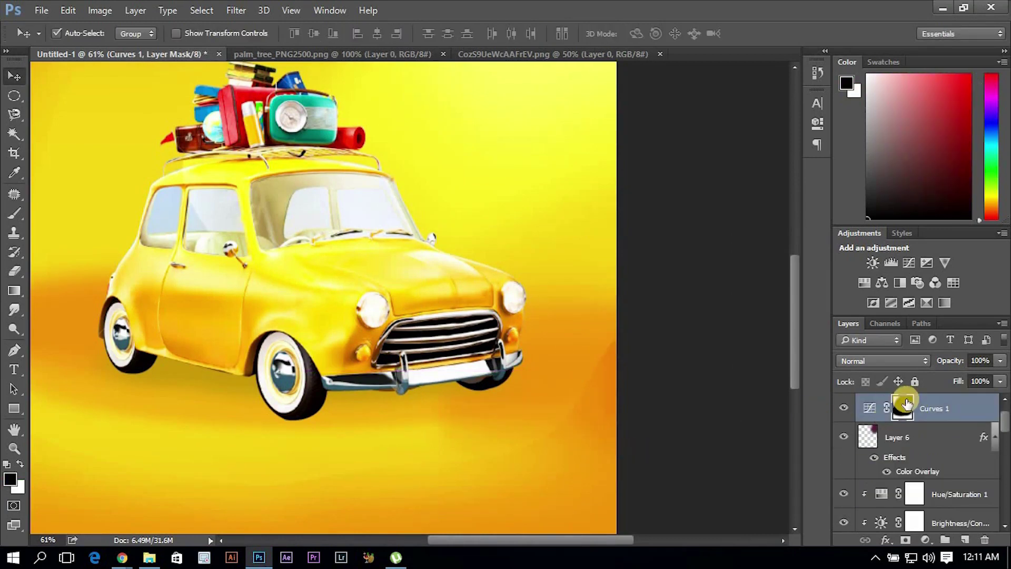
- Fill the Curves 1 mask with black and pick the Brush tool
{"action": "key", "text": "ctrl+i"}
{"action": "key", "text": "b"}
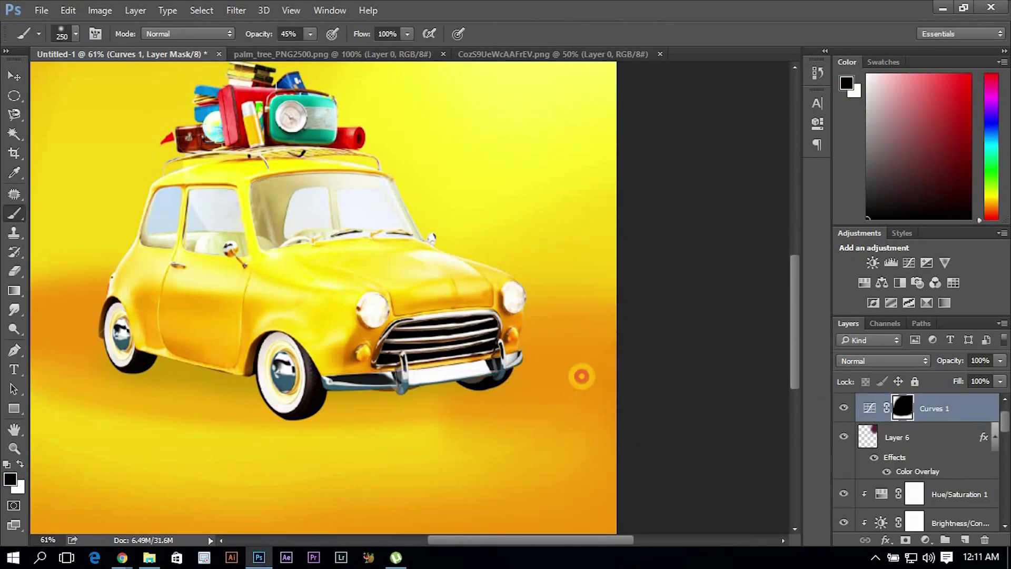
{"action": "scroll", "coordinate": [494, 401], "scroll_direction": "down", "scroll_amount": 3}
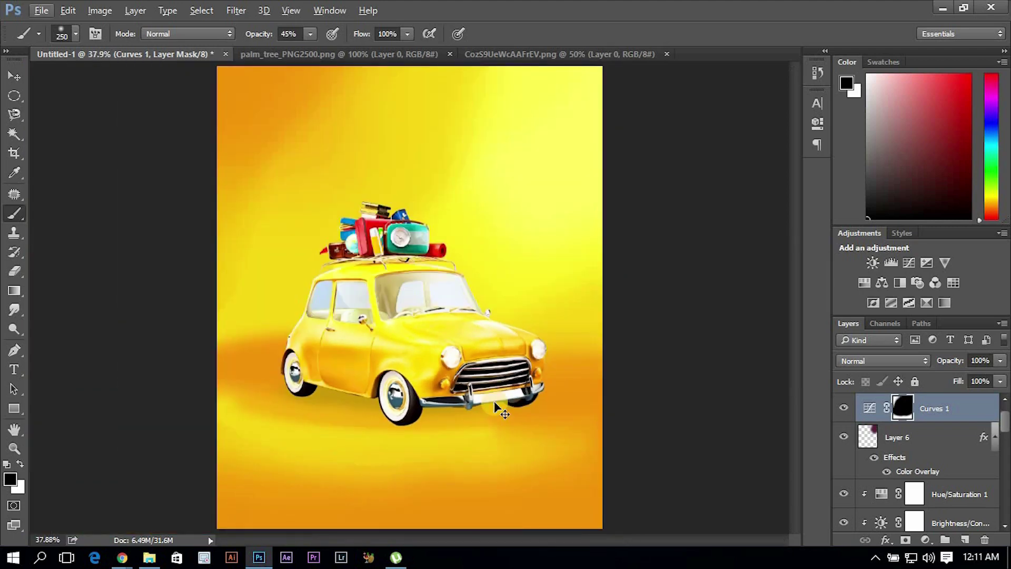
{"action": "key", "text": "v"}
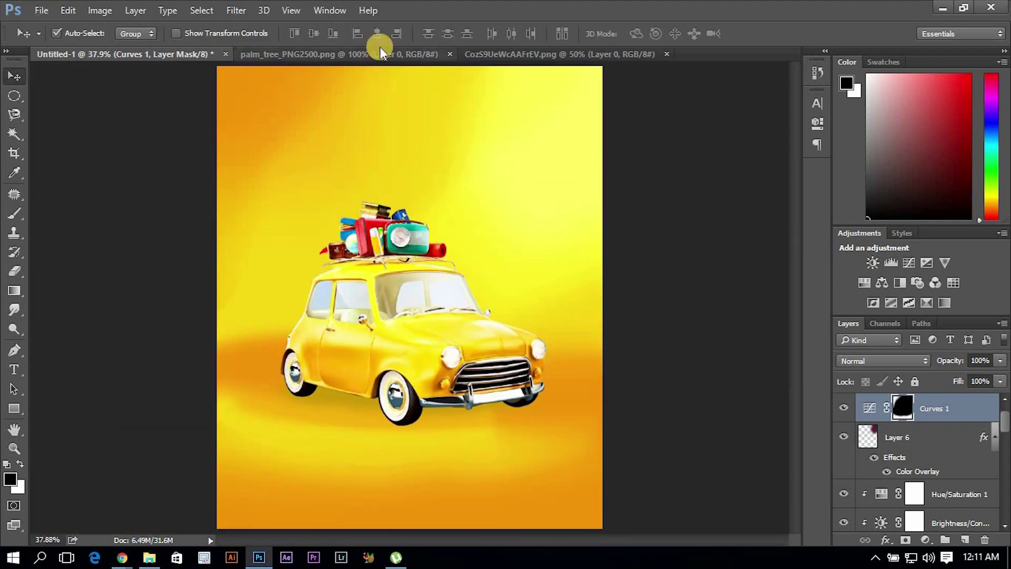
{"action": "left_click", "coordinate": [381, 49]}
- Bring the first palm tree into the poster, scale it to about 158%, and set it beside the car
{"action": "mouse_move", "coordinate": [349, 183]}
{"action": "left_mouse_down"}
{"action": "mouse_move", "coordinate": [204, 43]}
{"action": "mouse_move", "coordinate": [316, 216]}
{"action": "left_mouse_up"}
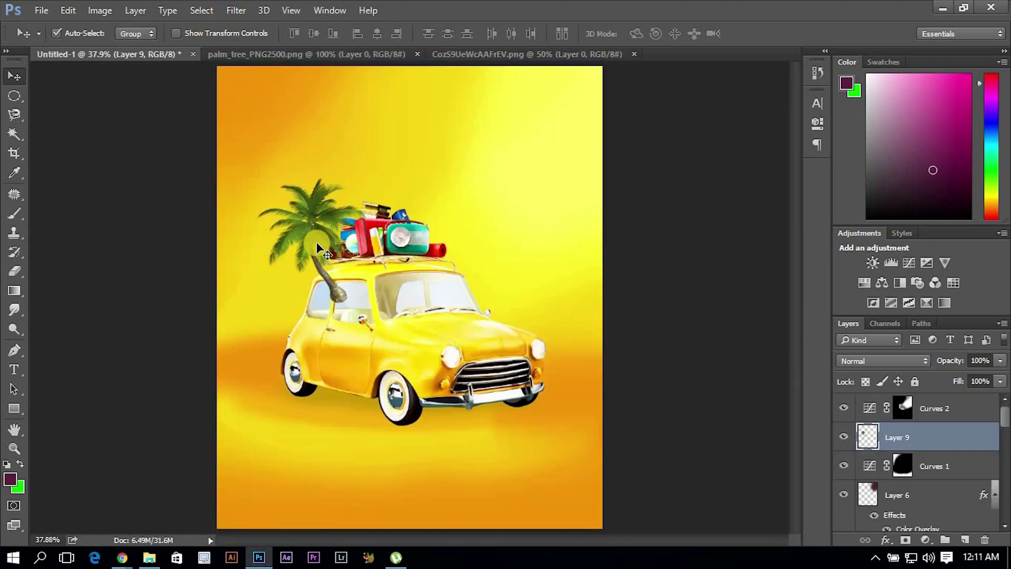
{"action": "key", "text": "ctrl+t"}
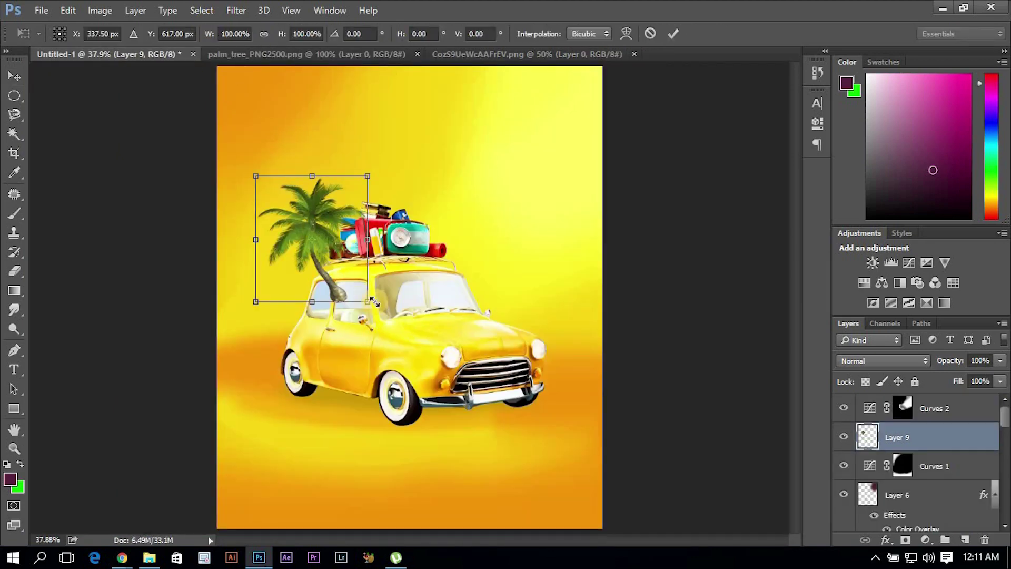
{"action": "left_click_drag", "start_coordinate": [373, 302], "coordinate": [433, 375]}
{"action": "left_click_drag", "start_coordinate": [358, 344], "coordinate": [334, 314]}
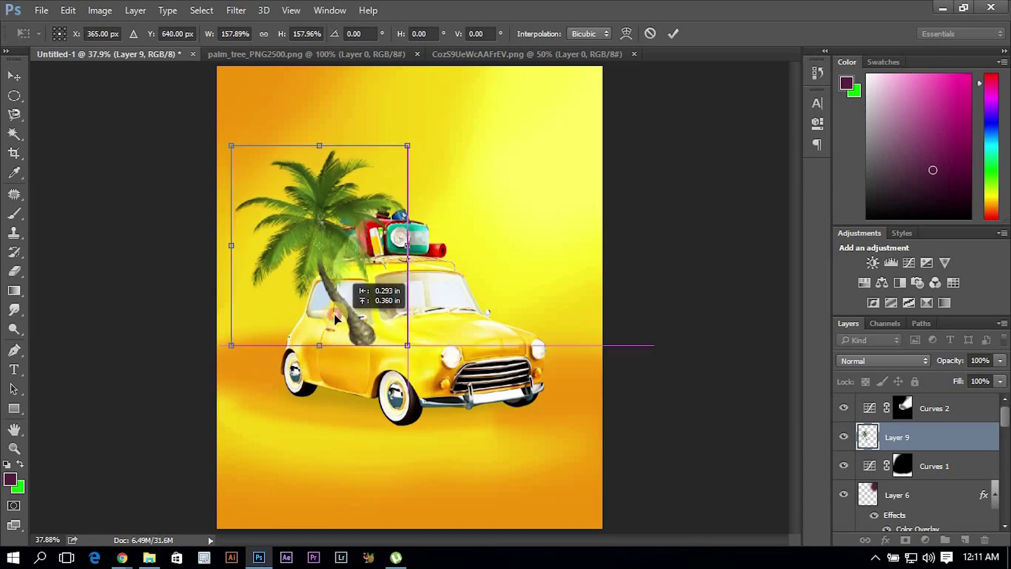
{"action": "key", "text": "Return"}
{"action": "left_click_drag", "start_coordinate": [335, 315], "coordinate": [325, 357]}
{"action": "left_click", "coordinate": [472, 53]}
{"action": "left_click_drag", "start_coordinate": [429, 140], "coordinate": [123, 59]}
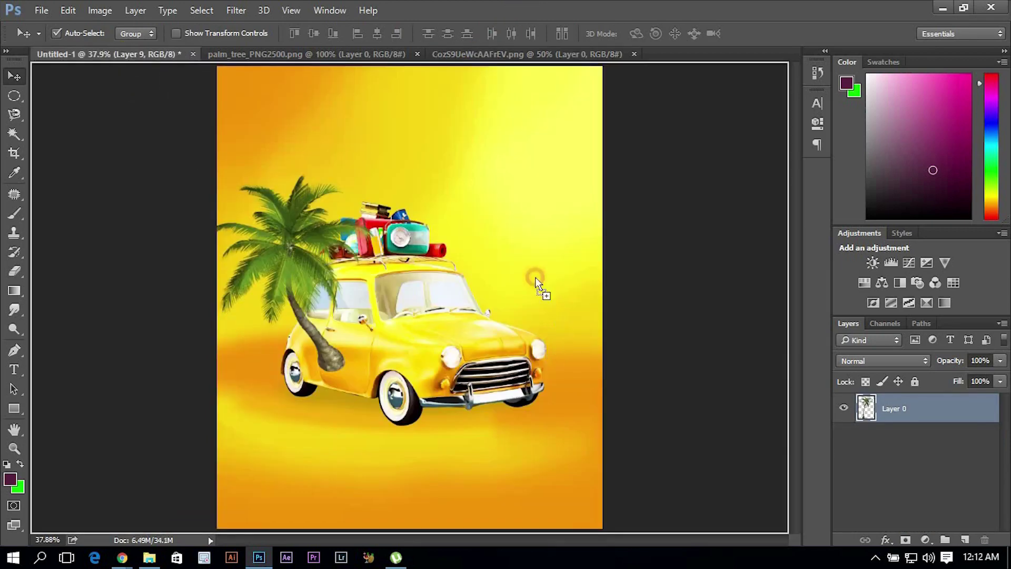
- Drop the second palm tree into the poster, shrink it to 72.66%, and move it right
{"action": "mouse_move", "coordinate": [123, 59]}
{"action": "left_mouse_down"}
{"action": "mouse_move", "coordinate": [400, 200]}
{"action": "mouse_move", "coordinate": [501, 162]}
{"action": "left_mouse_up"}
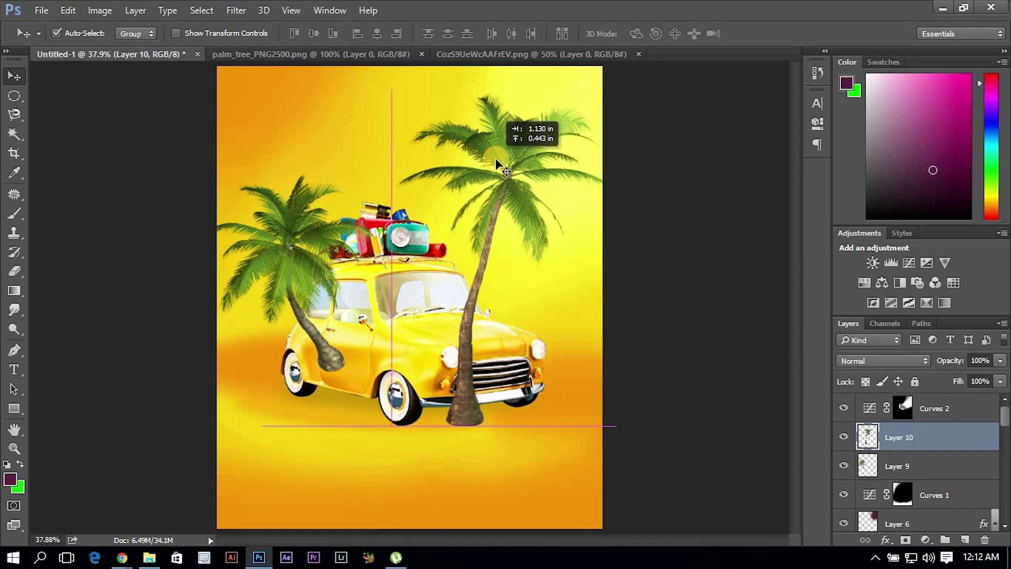
{"action": "key", "text": "ctrl+t"}
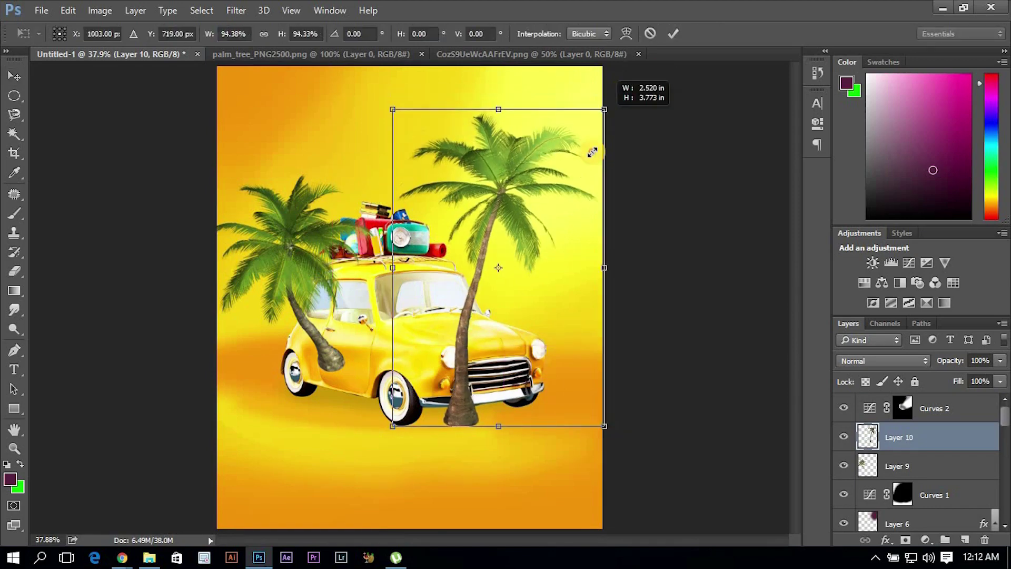
{"action": "left_click_drag", "start_coordinate": [619, 94], "coordinate": [558, 185]}
{"action": "mouse_move", "coordinate": [481, 308]}
{"action": "left_mouse_down"}
{"action": "mouse_move", "coordinate": [497, 273]}
{"action": "mouse_move", "coordinate": [498, 283]}
{"action": "left_mouse_up"}
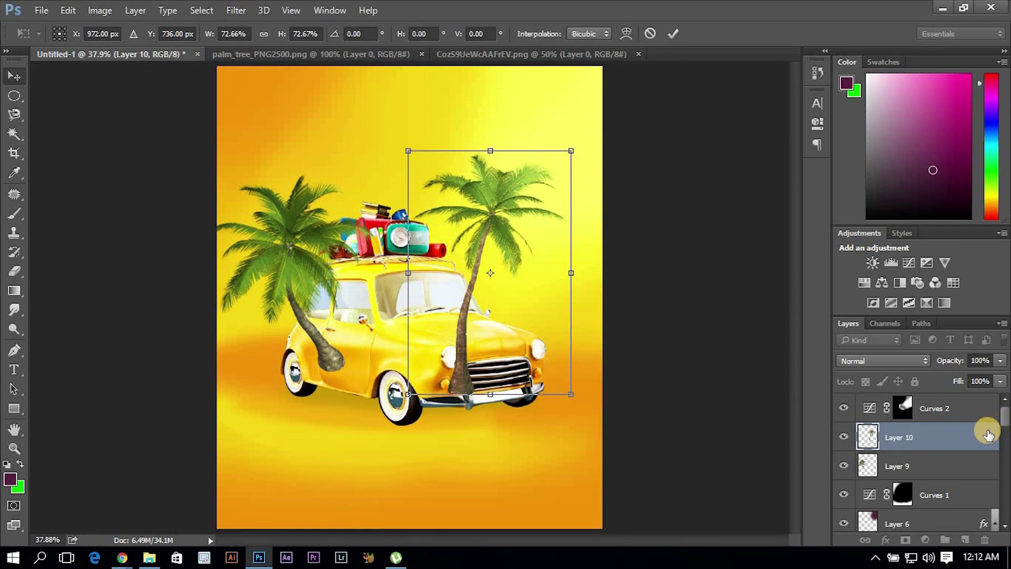
{"action": "key", "text": "Return"}
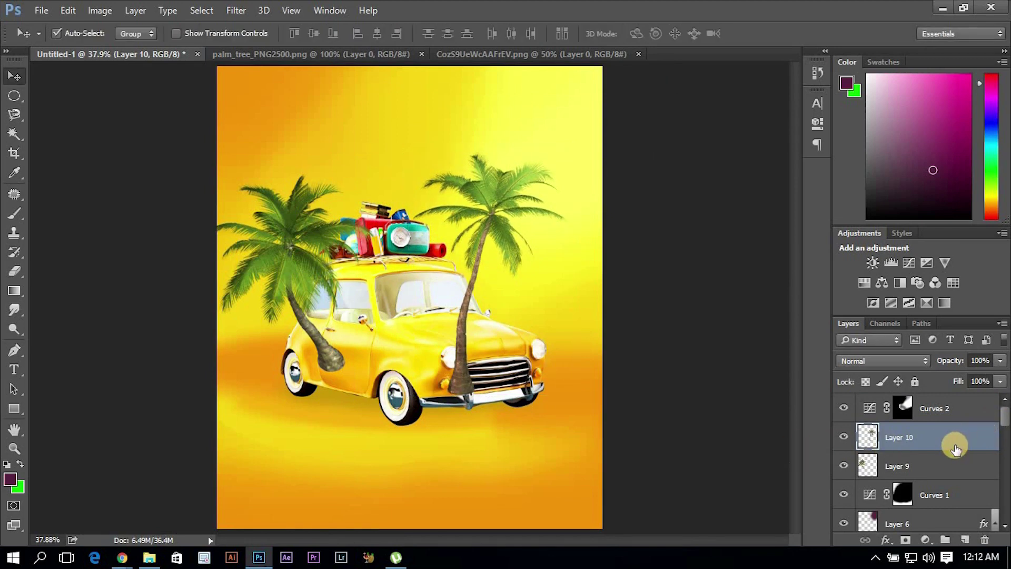
{"action": "scroll", "coordinate": [948, 474], "scroll_direction": "down", "scroll_amount": 3}
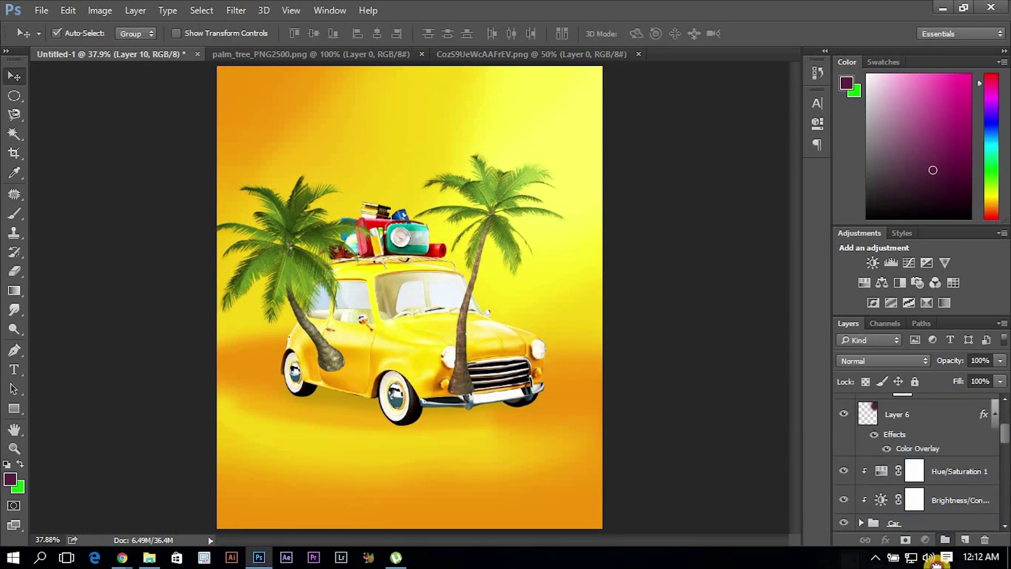
- Move the Layer 10 palm below the Car group in the Layers panel
{"action": "scroll", "coordinate": [937, 478], "scroll_direction": "down", "scroll_amount": 2}
{"action": "left_click_drag", "start_coordinate": [937, 479], "coordinate": [868, 435]}
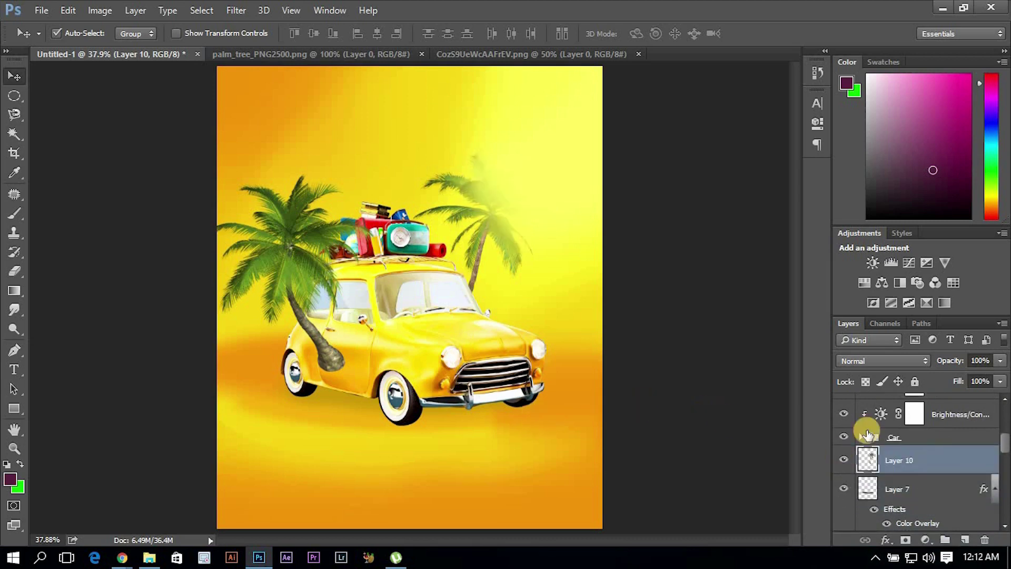
{"action": "left_click", "coordinate": [935, 469]}
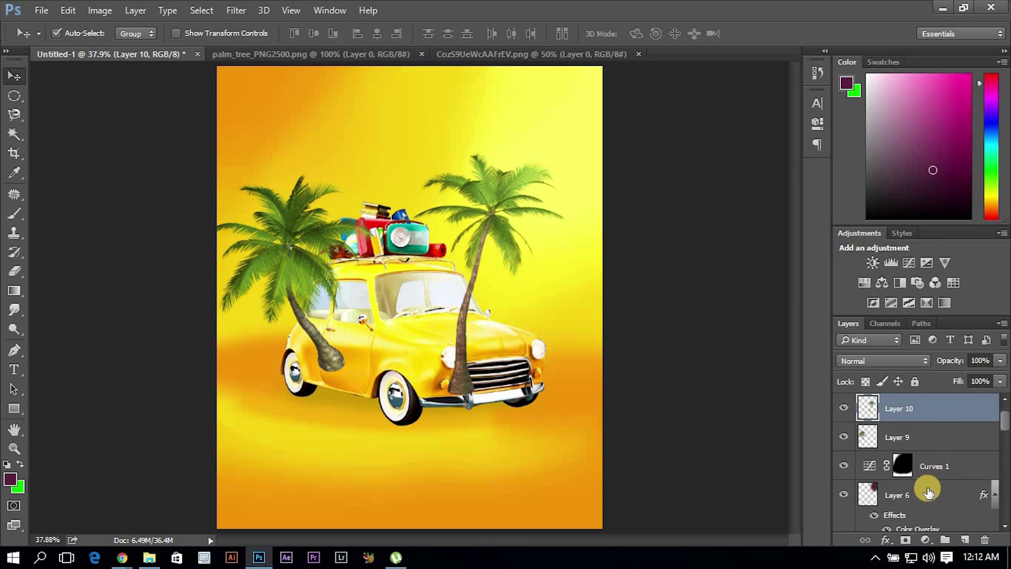
{"action": "left_click", "coordinate": [932, 467]}
{"action": "scroll", "coordinate": [936, 482], "scroll_direction": "down", "scroll_amount": 3}
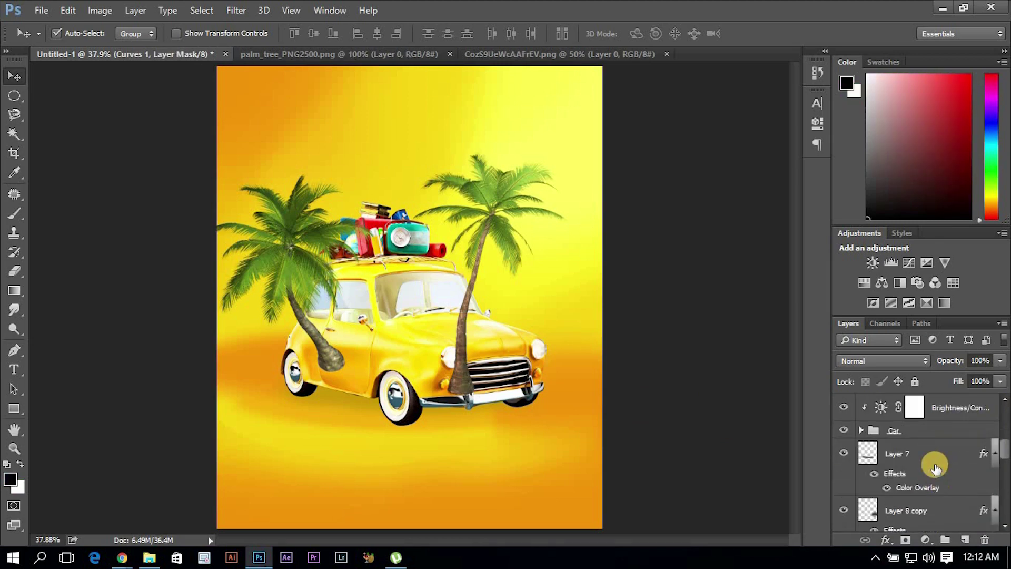
- Move the Hue/Saturation and Brightness/Contrast layers above the Car group
{"action": "left_click", "coordinate": [935, 458]}
{"action": "scroll", "coordinate": [943, 448], "scroll_direction": "up", "scroll_amount": 1}
{"action": "left_click", "coordinate": [953, 440], "text": "shift"}
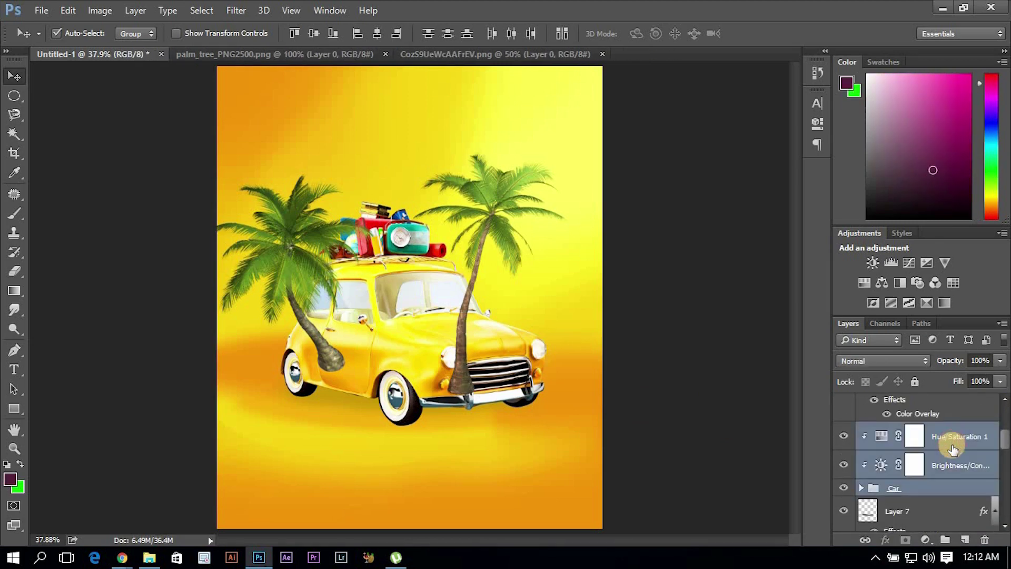
{"action": "scroll", "coordinate": [951, 453], "scroll_direction": "up", "scroll_amount": 1}
{"action": "mouse_move", "coordinate": [948, 483]}
{"action": "left_mouse_down"}
{"action": "mouse_move", "coordinate": [934, 276]}
{"action": "mouse_move", "coordinate": [913, 396]}
{"action": "mouse_move", "coordinate": [901, 407]}
{"action": "left_mouse_up"}
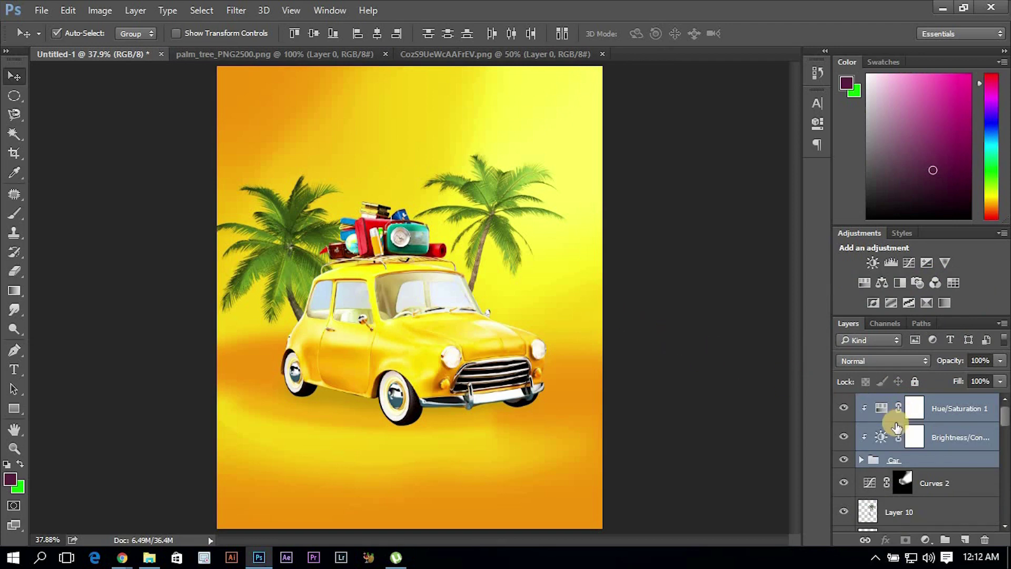
{"action": "scroll", "coordinate": [919, 480], "scroll_direction": "down", "scroll_amount": 1}
- Move Layer 9 and Layer 10 above Curves 2 and shift both palms right
{"action": "left_click", "coordinate": [923, 486]}
{"action": "left_click", "coordinate": [931, 508], "text": "shift"}
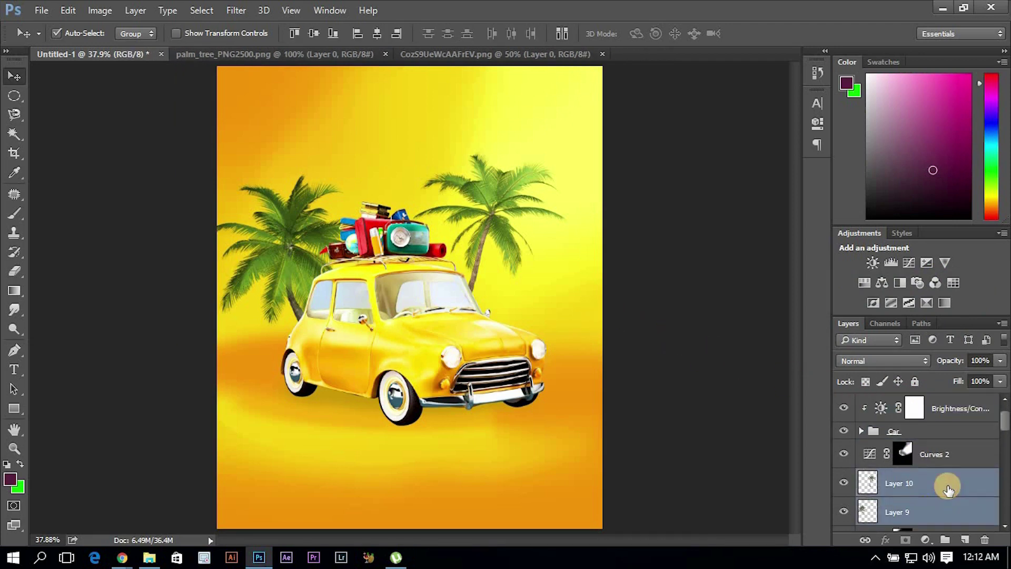
{"action": "left_click_drag", "start_coordinate": [931, 509], "coordinate": [957, 442]}
{"action": "key", "text": "ctrl"}
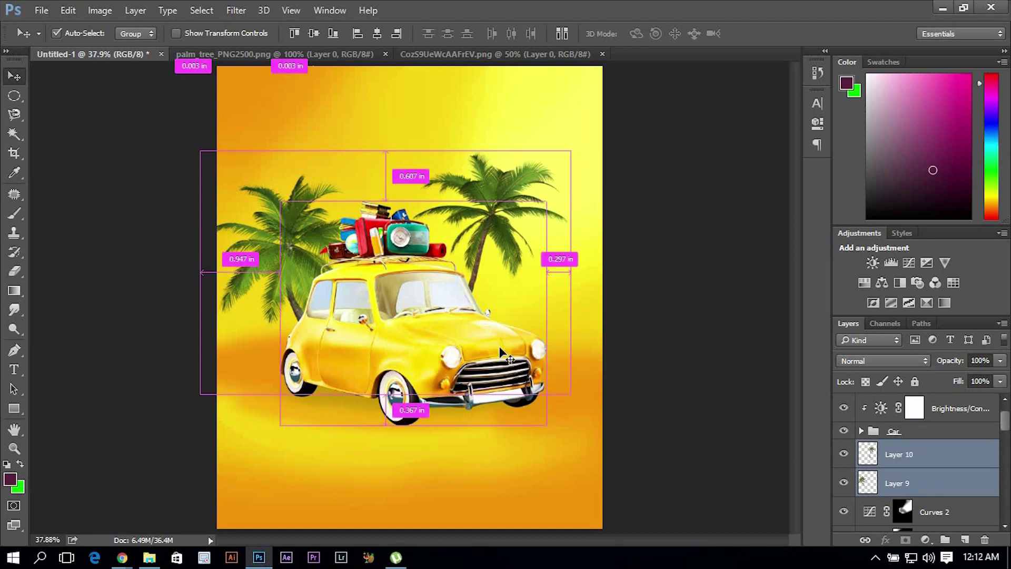
{"action": "key", "text": "ctrl+t"}
{"action": "left_click_drag", "start_coordinate": [496, 238], "coordinate": [519, 241]}
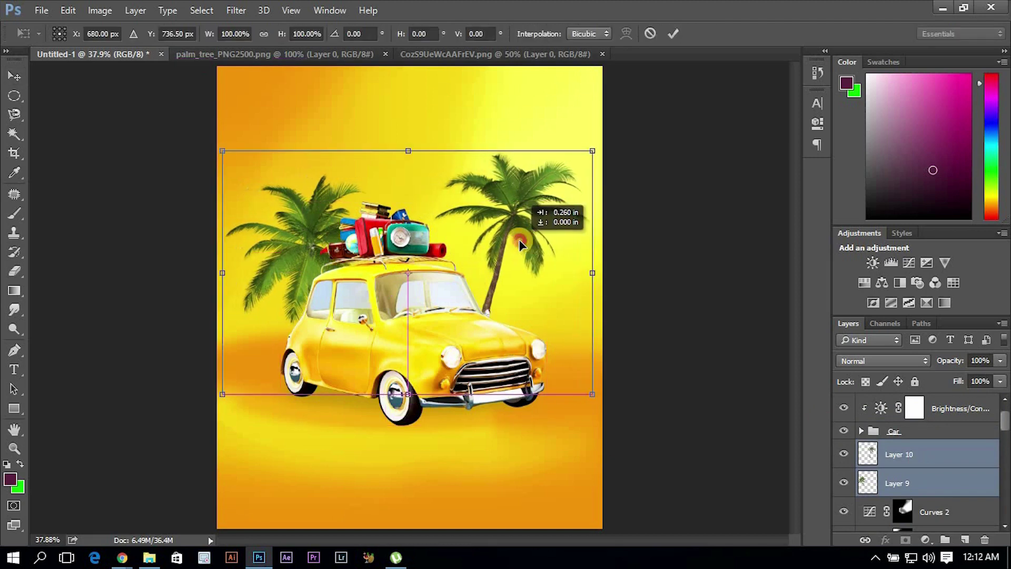
{"action": "key", "text": "Return"}
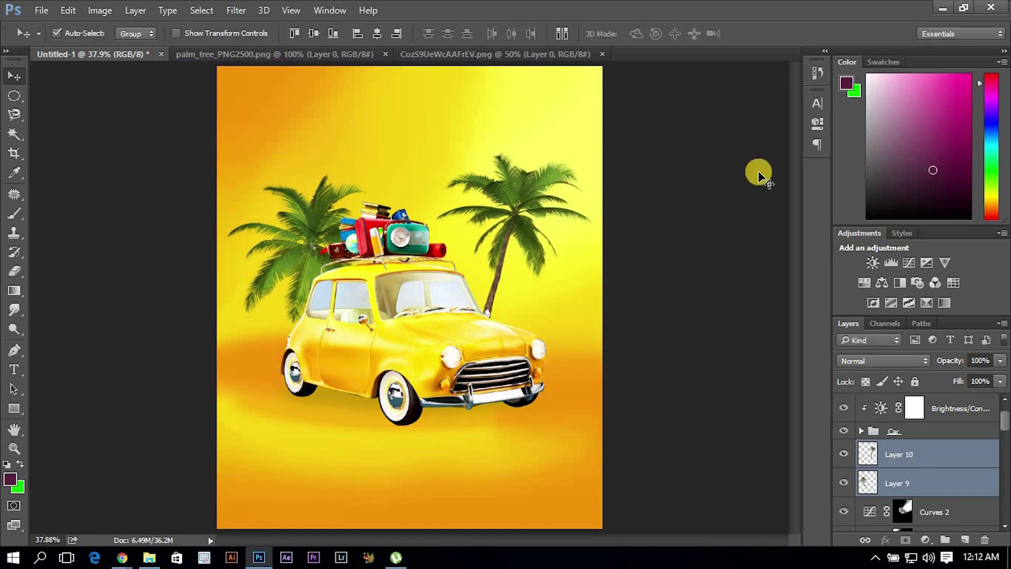
- Shrink the left palm to about 73.5% and move it up and left
{"action": "left_click_drag", "start_coordinate": [306, 254], "coordinate": [281, 207]}
{"action": "key", "text": "ctrl+t"}
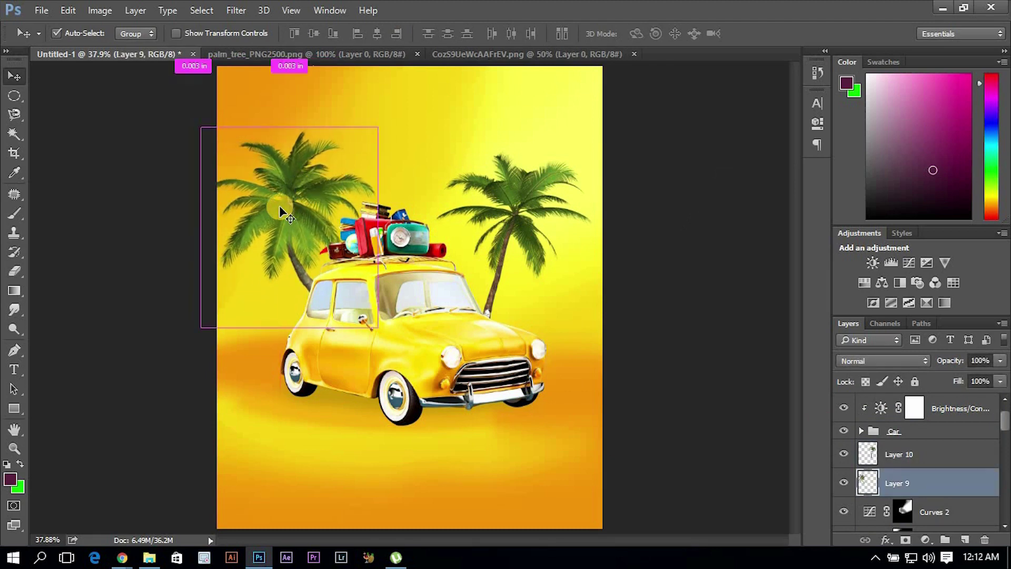
{"action": "left_click_drag", "start_coordinate": [201, 128], "coordinate": [248, 181]}
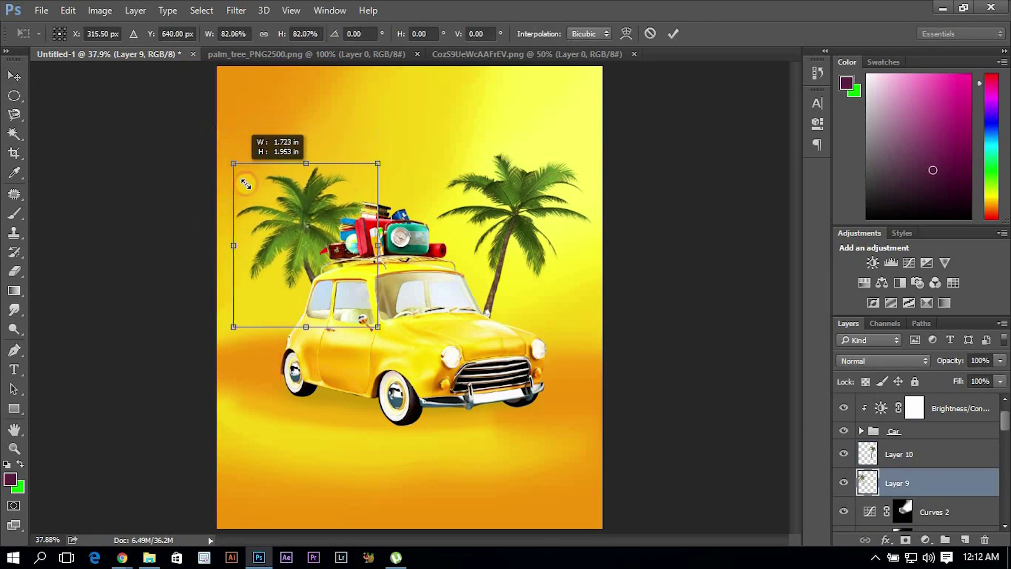
{"action": "left_click_drag", "start_coordinate": [317, 249], "coordinate": [293, 233]}
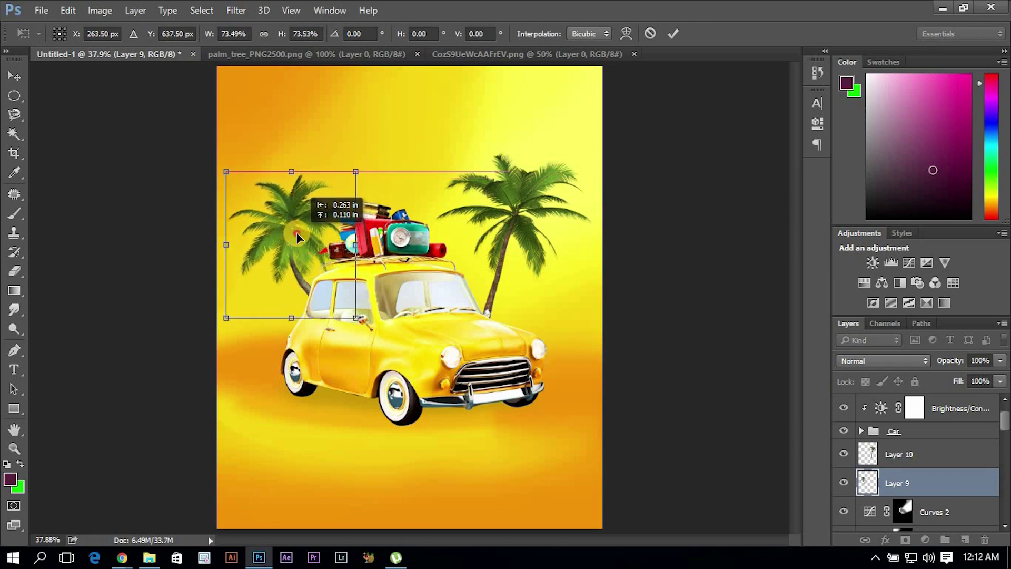
{"action": "key", "text": "Return"}
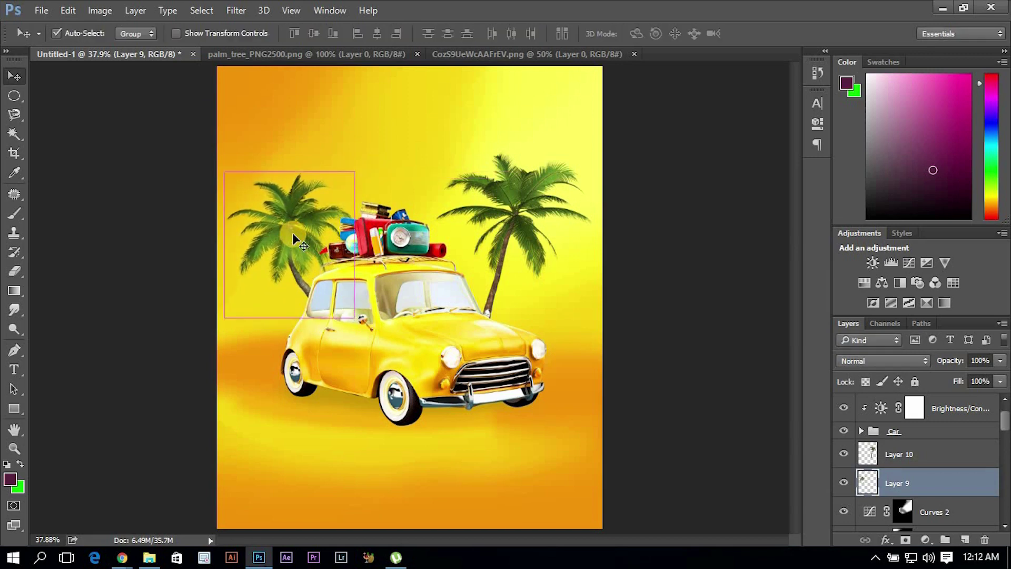
- Group both palm layers into Group 2
{"action": "left_click", "coordinate": [940, 453], "text": "shift"}
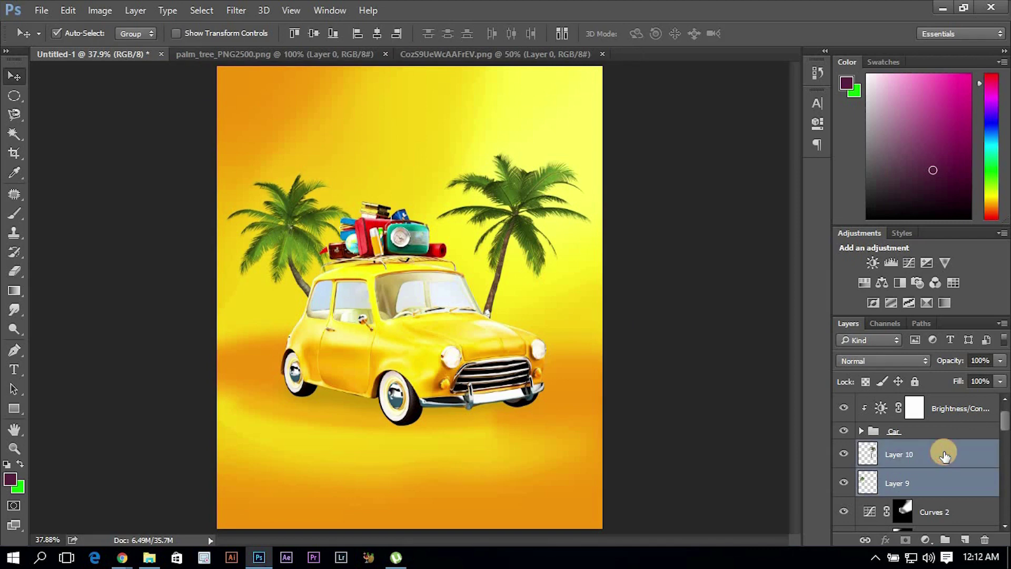
{"action": "key", "text": "ctrl+g"}
{"action": "left_click", "coordinate": [928, 542]}
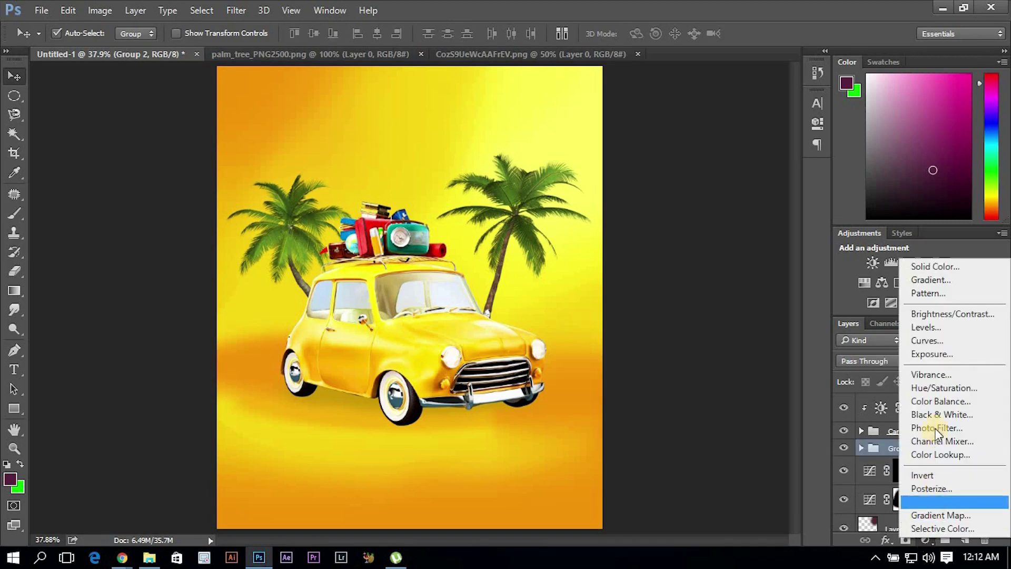
- Add a Hue/Saturation adjustment clipped to the palm group with saturation +11
{"action": "left_click", "coordinate": [934, 388]}
{"action": "left_click", "coordinate": [688, 343]}
{"action": "left_click_drag", "start_coordinate": [701, 226], "coordinate": [700, 223]}
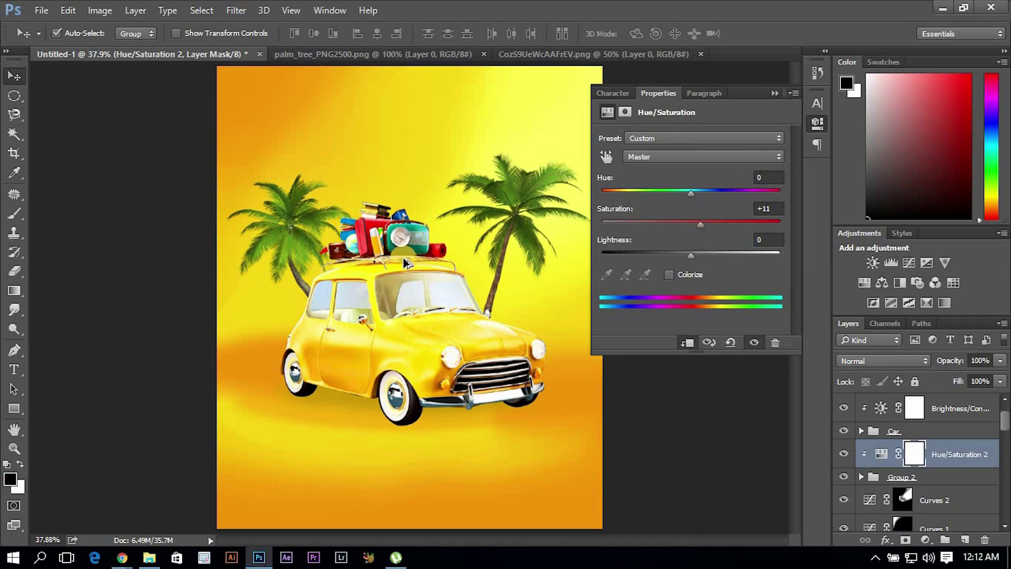
{"action": "scroll", "coordinate": [389, 253], "scroll_direction": "up", "scroll_amount": 3}
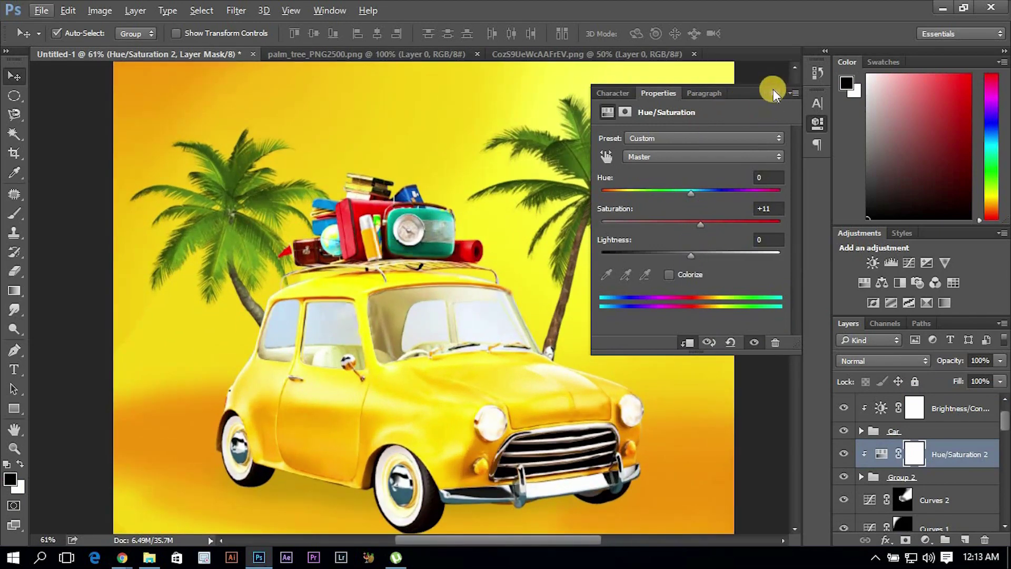
{"action": "left_click", "coordinate": [818, 124]}
{"action": "left_click", "coordinate": [940, 477]}
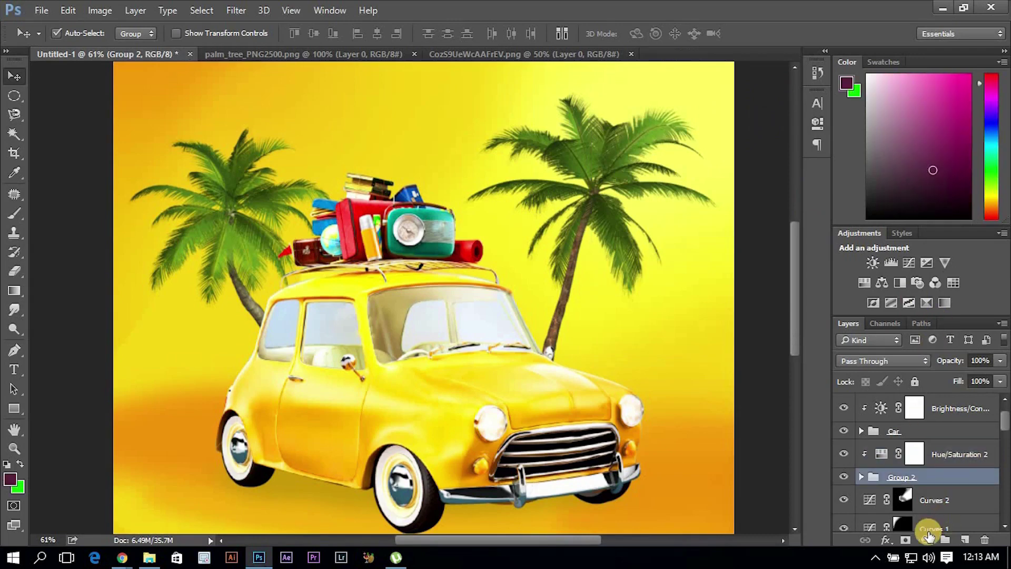
- Add a Curves 3 adjustment above Group 2 with a lowered Green channel curve
{"action": "left_click", "coordinate": [924, 541]}
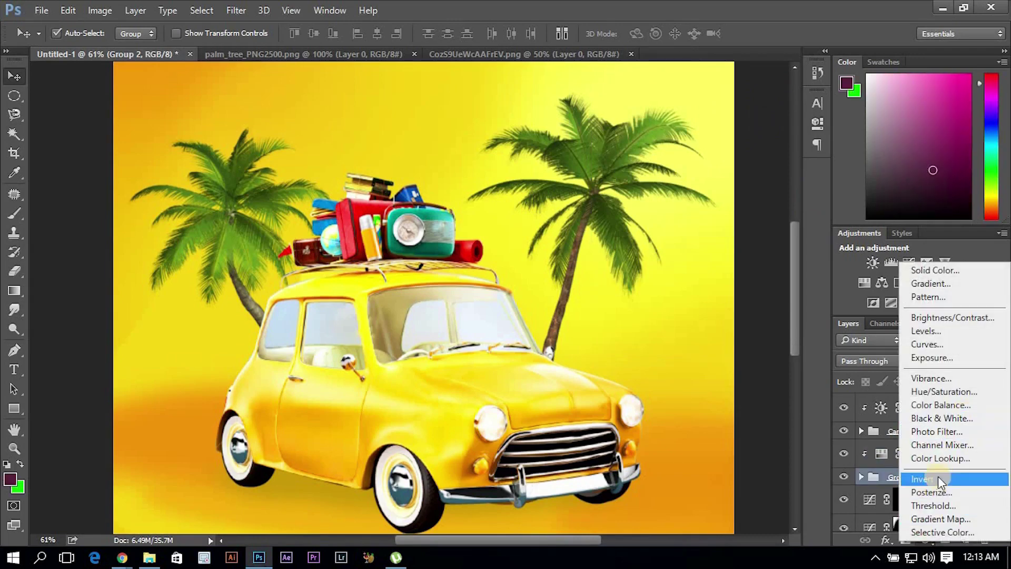
{"action": "left_click", "coordinate": [927, 344]}
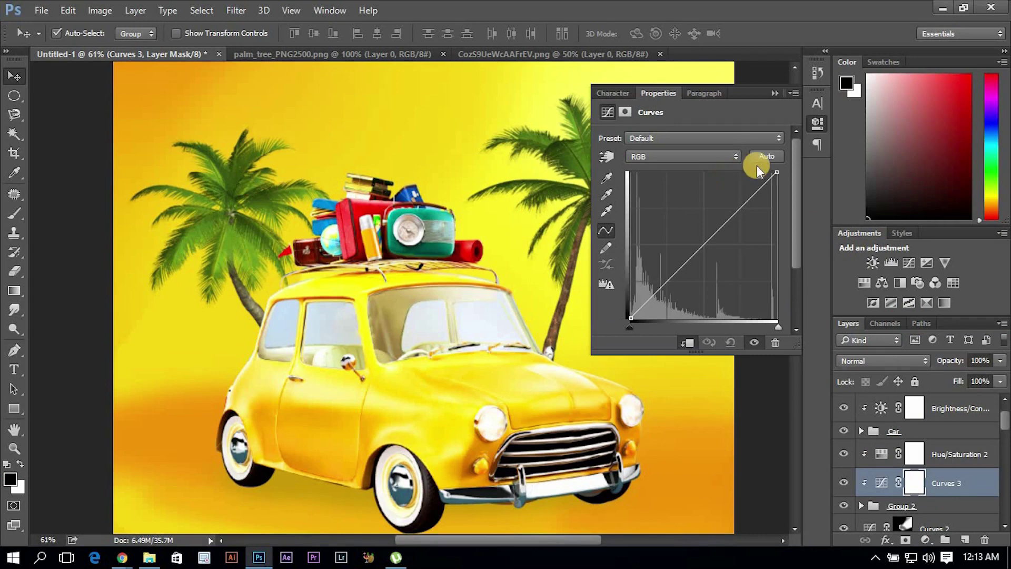
{"action": "left_click", "coordinate": [709, 156]}
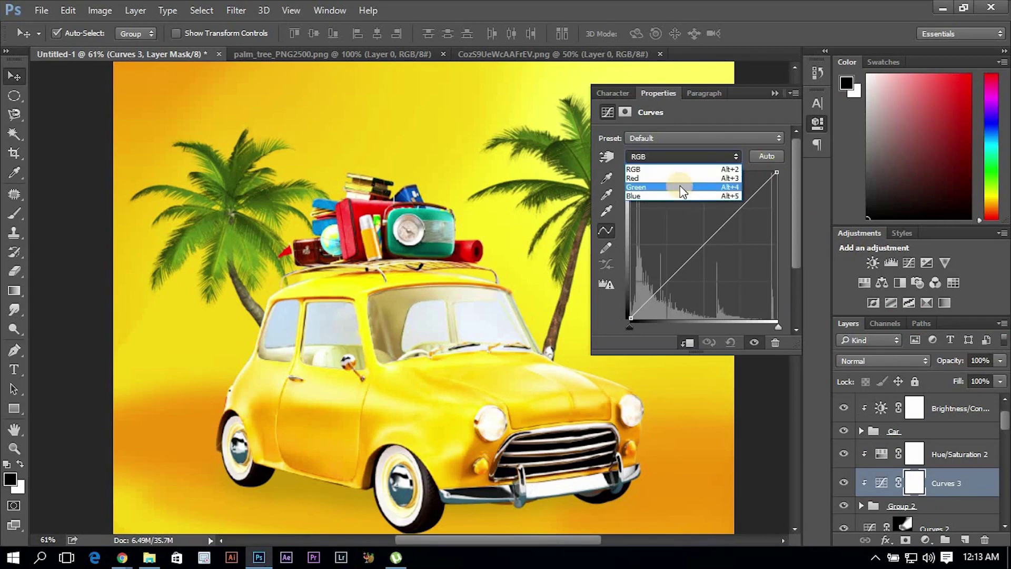
{"action": "left_click", "coordinate": [678, 182]}
{"action": "left_click_drag", "start_coordinate": [777, 174], "coordinate": [768, 155]}
{"action": "left_click_drag", "start_coordinate": [707, 241], "coordinate": [708, 243]}
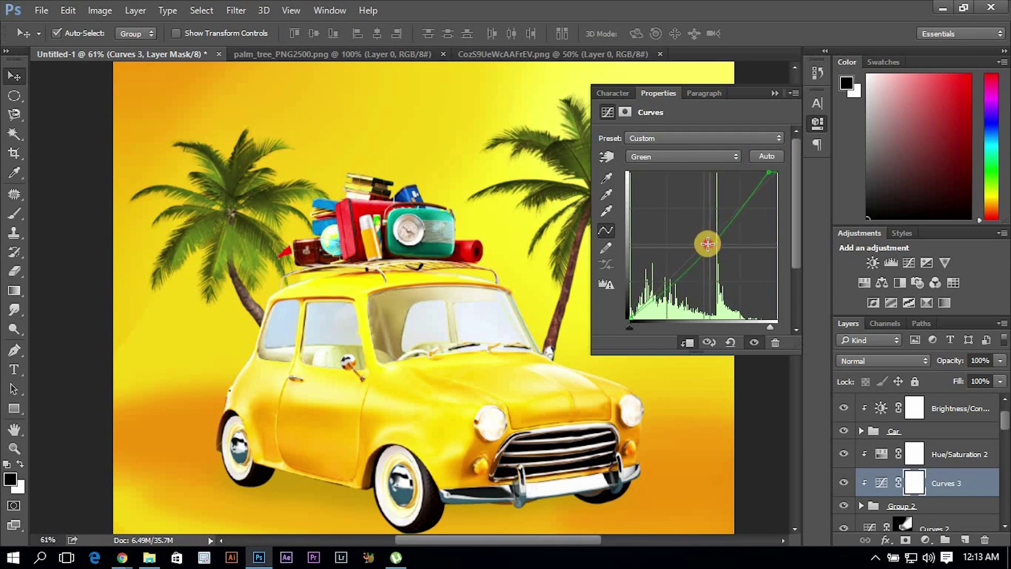
{"action": "left_click", "coordinate": [774, 94]}
{"action": "key", "text": "ctrl+0"}
{"action": "key", "text": "ctrl+0"}
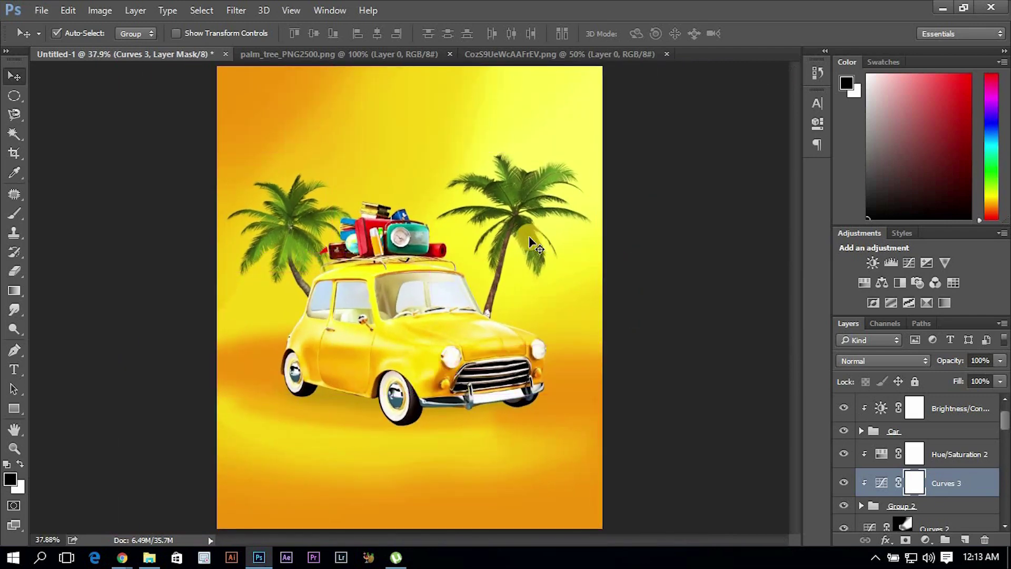
{"action": "key", "text": "ctrl+0"}
- Group the Curves 2 through Background copy layers into a group named BG
{"action": "scroll", "coordinate": [503, 250], "scroll_direction": "up", "scroll_amount": 1}
{"action": "scroll", "coordinate": [953, 468], "scroll_direction": "down", "scroll_amount": 1}
{"action": "left_click", "coordinate": [951, 472]}
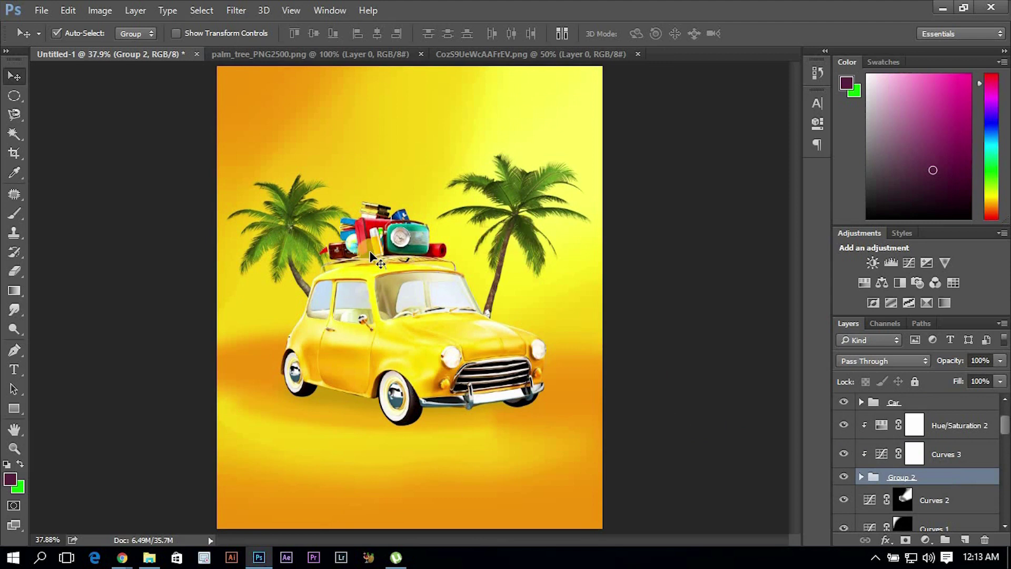
{"action": "left_click", "coordinate": [381, 233]}
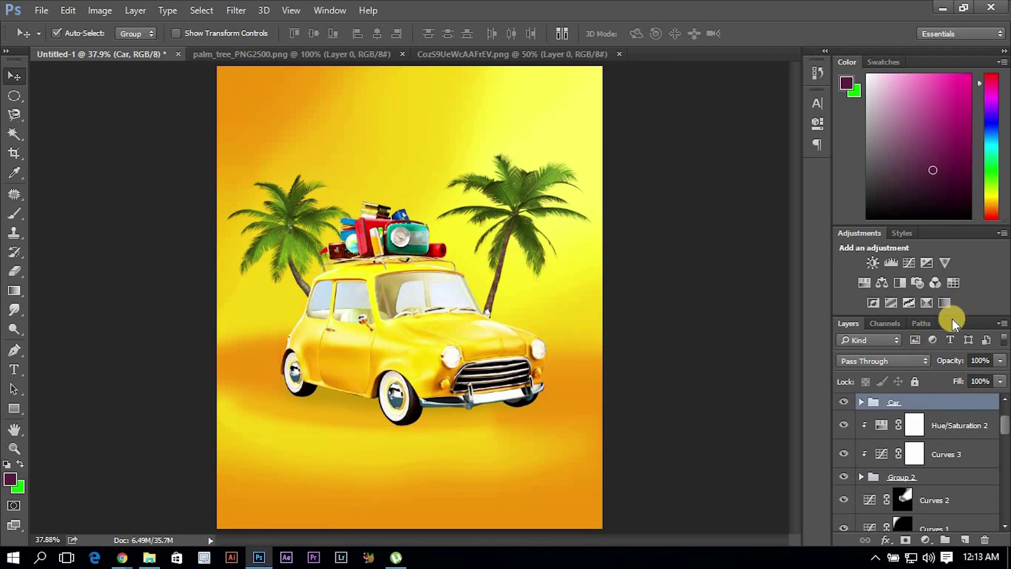
{"action": "left_click_drag", "start_coordinate": [952, 318], "coordinate": [957, 127]}
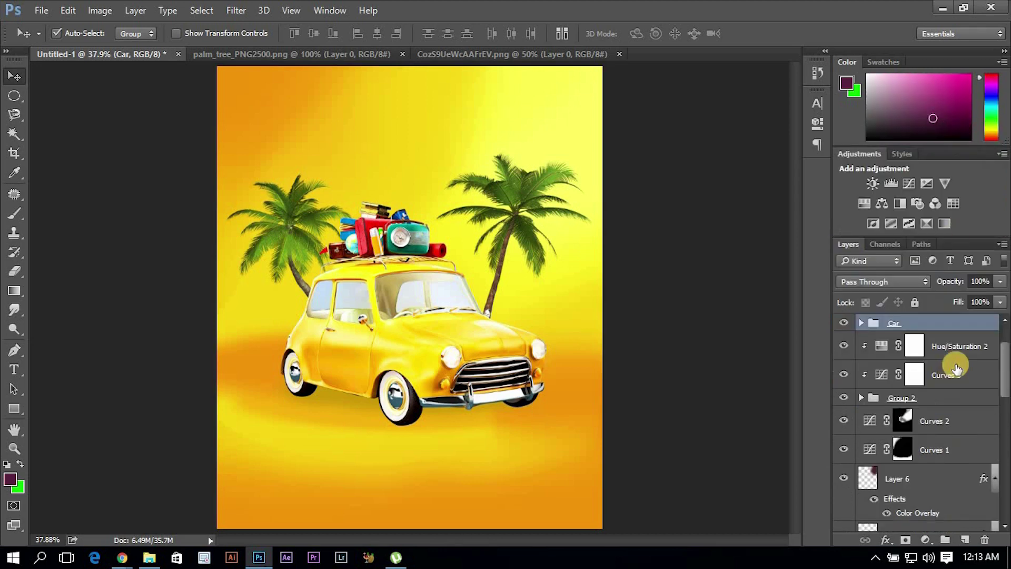
{"action": "left_click", "coordinate": [934, 398]}
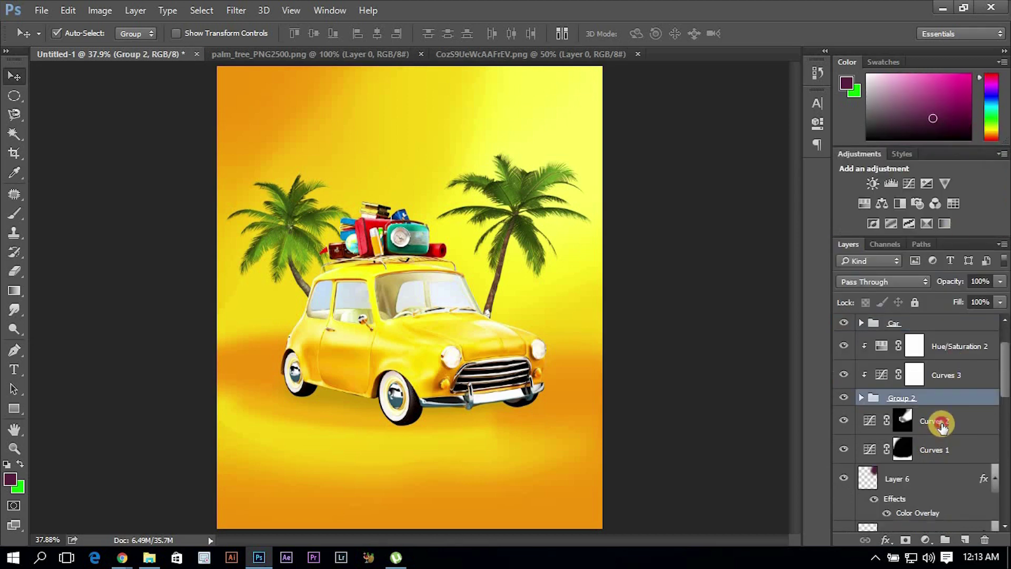
{"action": "left_click", "coordinate": [937, 422]}
{"action": "scroll", "coordinate": [938, 448], "scroll_direction": "down", "scroll_amount": 3}
{"action": "scroll", "coordinate": [937, 447], "scroll_direction": "down", "scroll_amount": 2}
{"action": "scroll", "coordinate": [938, 447], "scroll_direction": "down", "scroll_amount": 3}
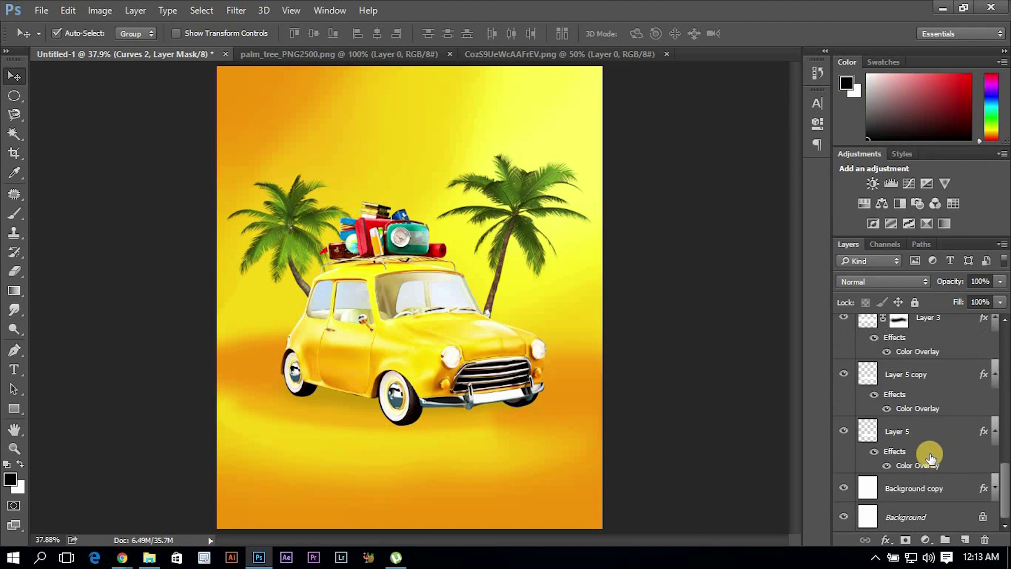
{"action": "left_click", "coordinate": [941, 480], "text": "shift"}
{"action": "key", "text": "ctrl+g"}
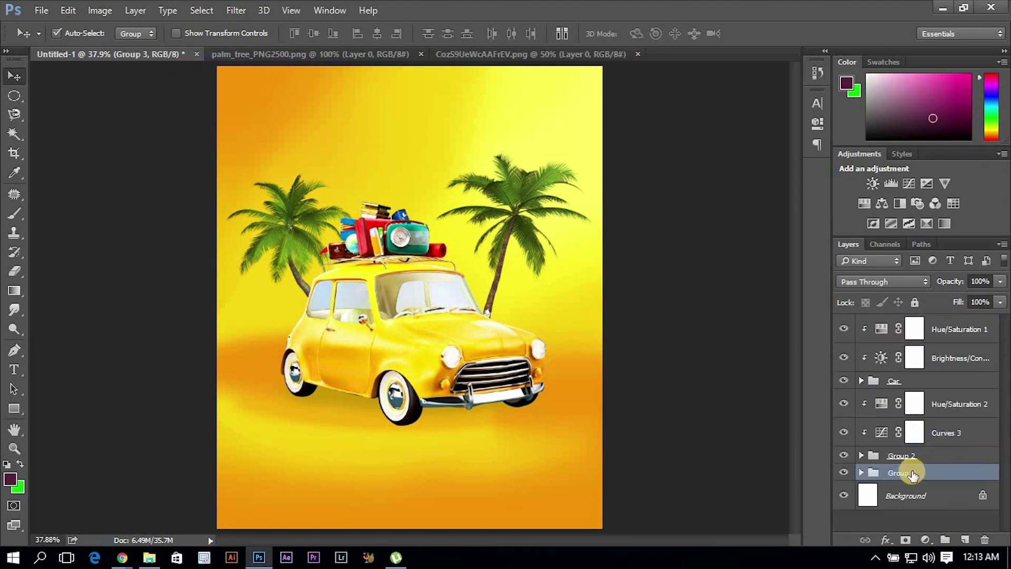
{"action": "double_click", "coordinate": [905, 472]}
{"action": "type", "text": "BG"}
{"action": "key", "text": "Return"}
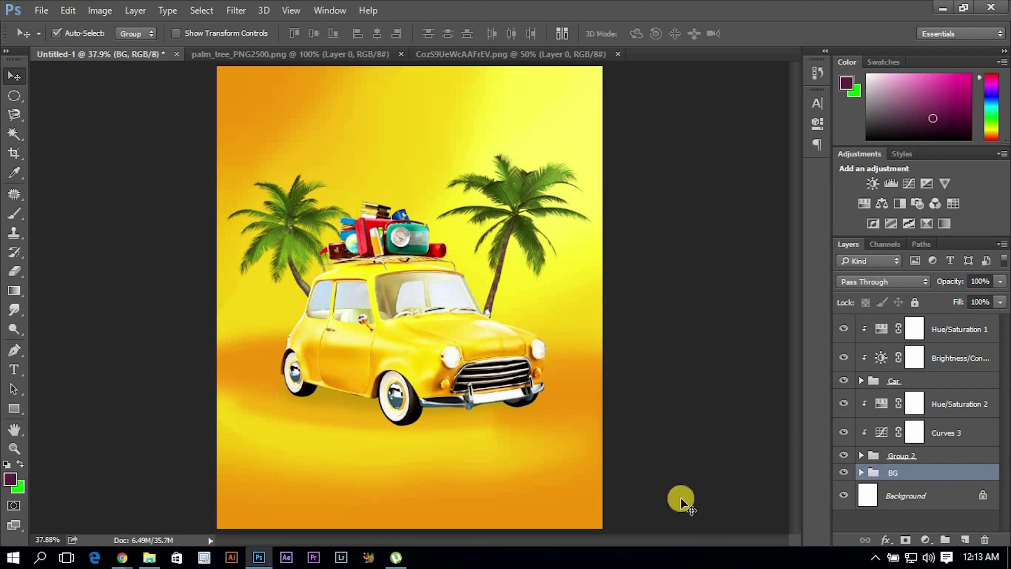
- Group Hue/Saturation 2, Curves 3 and Group 2 as 'coconut tree'
{"action": "left_click", "coordinate": [396, 354]}
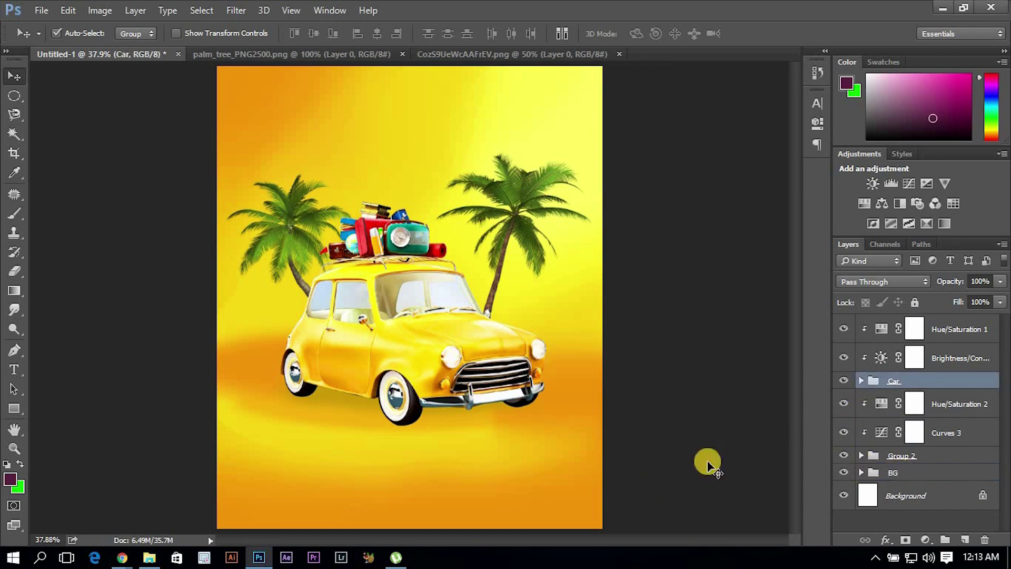
{"action": "scroll", "coordinate": [380, 324], "scroll_direction": "down", "scroll_amount": 2}
{"action": "scroll", "coordinate": [427, 295], "scroll_direction": "up", "scroll_amount": 2}
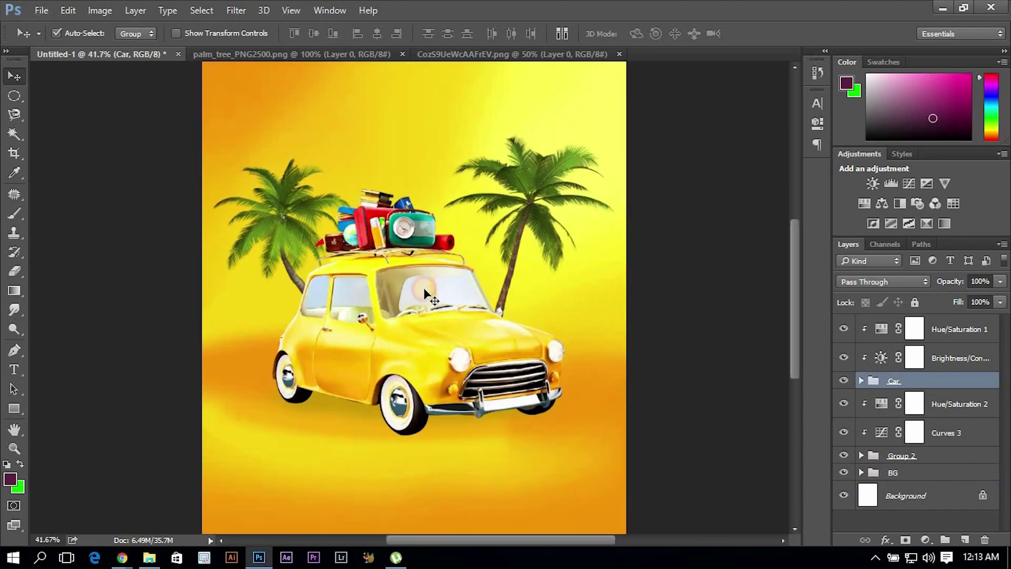
{"action": "scroll", "coordinate": [428, 295], "scroll_direction": "down", "scroll_amount": 1}
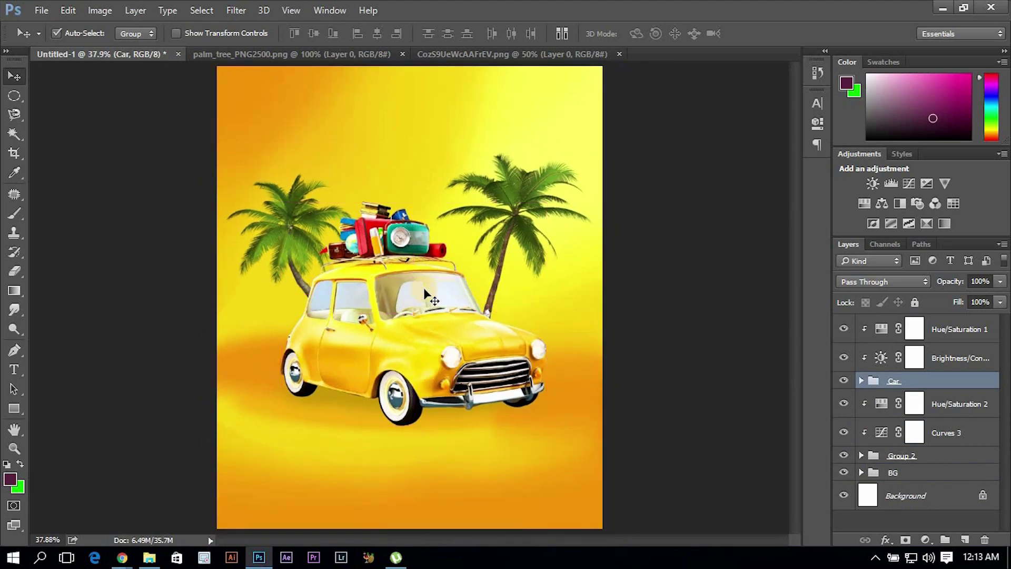
{"action": "left_click", "coordinate": [937, 404]}
{"action": "left_click", "coordinate": [938, 437], "text": "shift"}
{"action": "left_click", "coordinate": [939, 453], "text": "shift"}
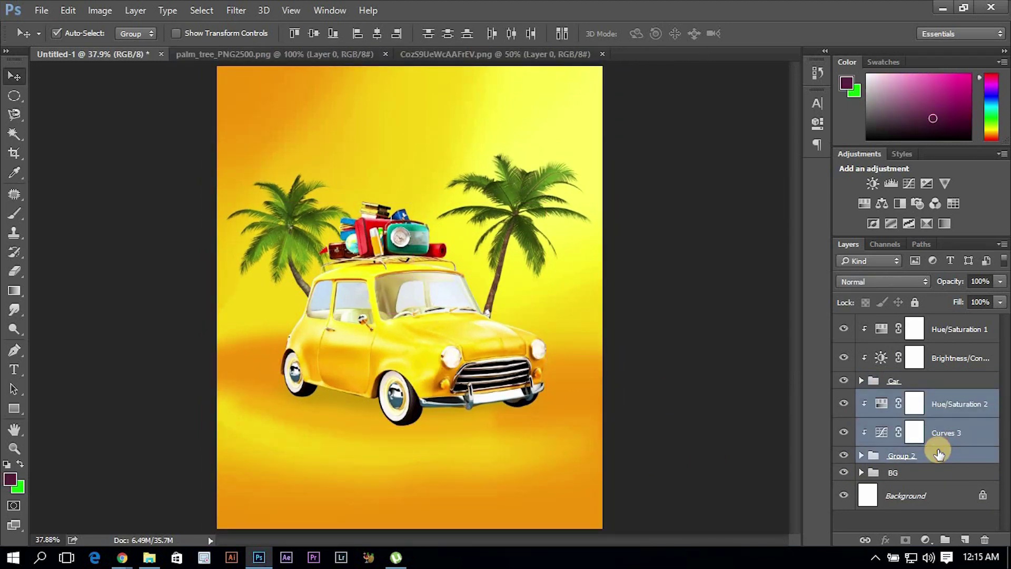
{"action": "key", "text": "ctrl+g"}
{"action": "type", "text": "coconut tree"}
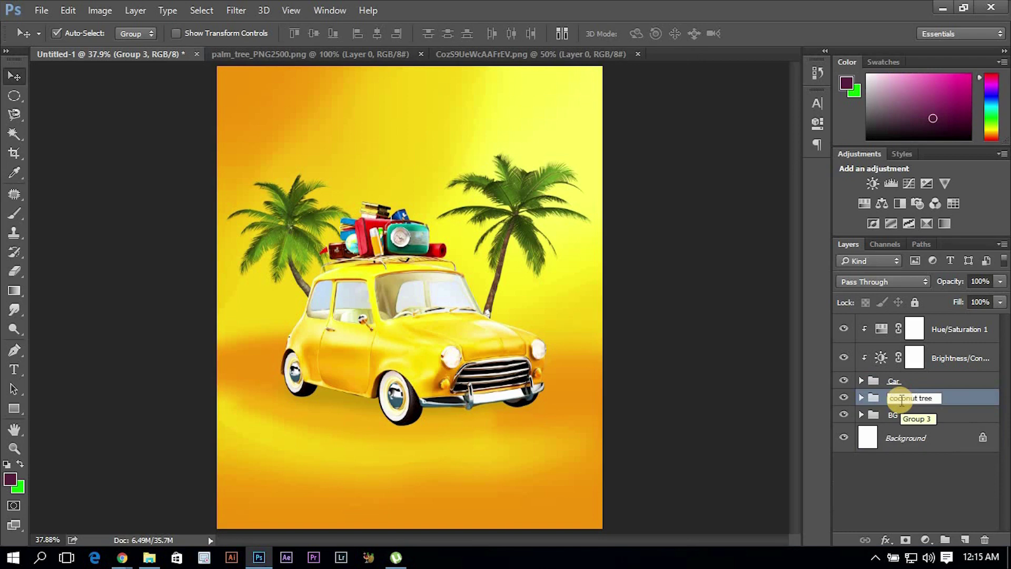
{"action": "key", "text": "Return"}
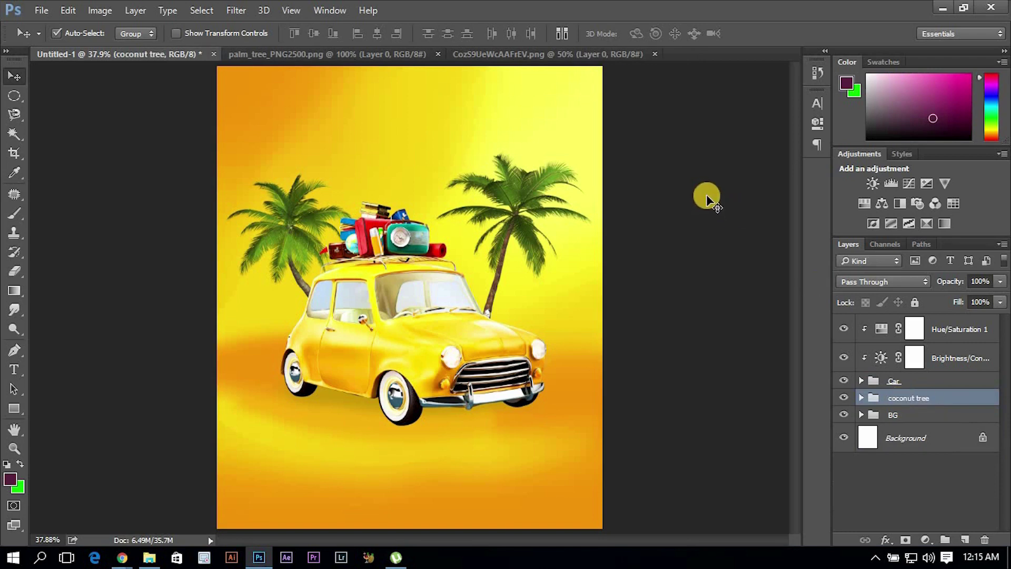
- Group the Car group with its adjustment layers and name it Car
{"action": "left_click", "coordinate": [455, 347]}
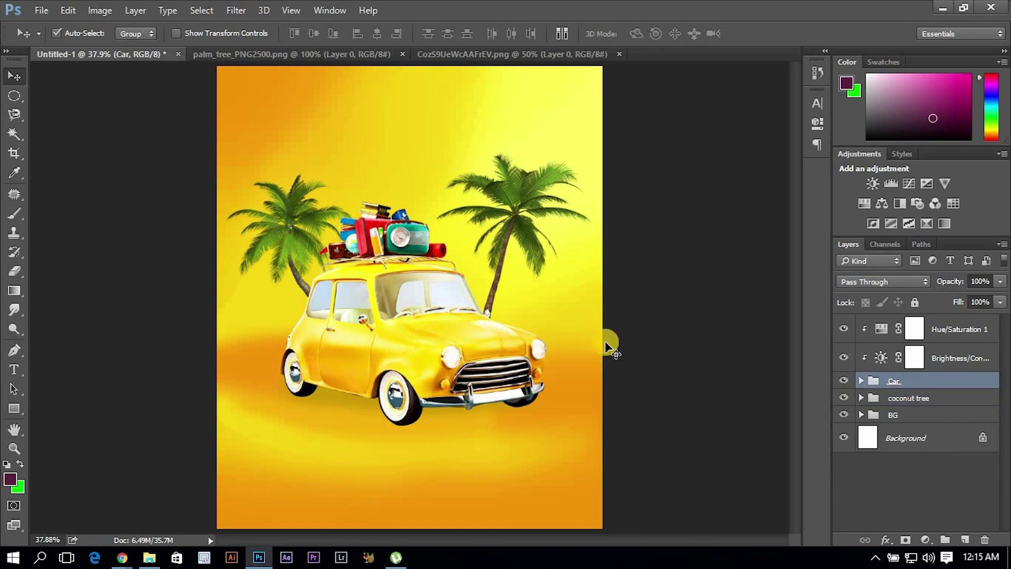
{"action": "left_click", "coordinate": [970, 333], "text": "shift"}
{"action": "key", "text": "ctrl+g"}
{"action": "double_click", "coordinate": [900, 321]}
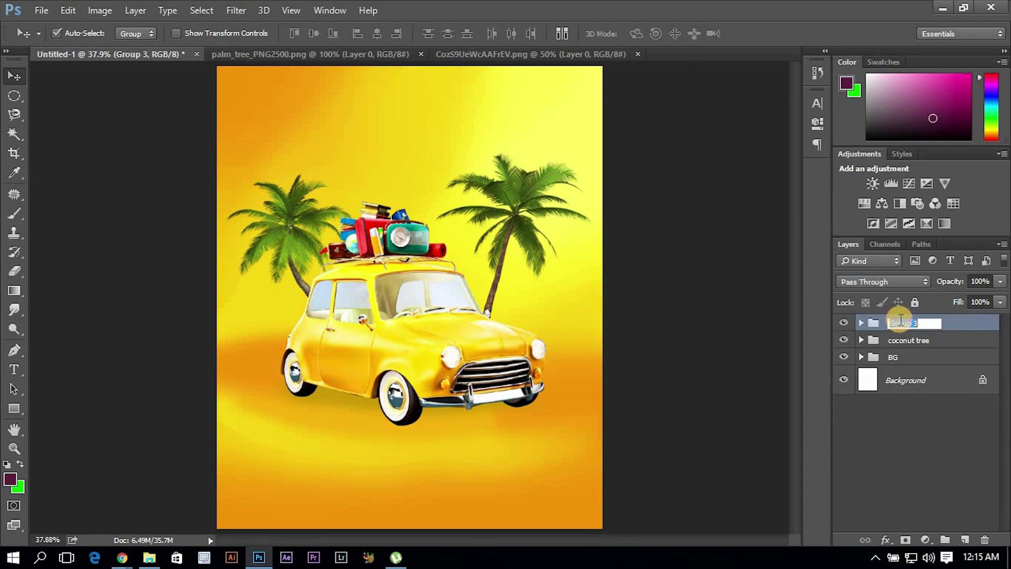
{"action": "type", "text": "Car"}
{"action": "key", "text": "Return"}
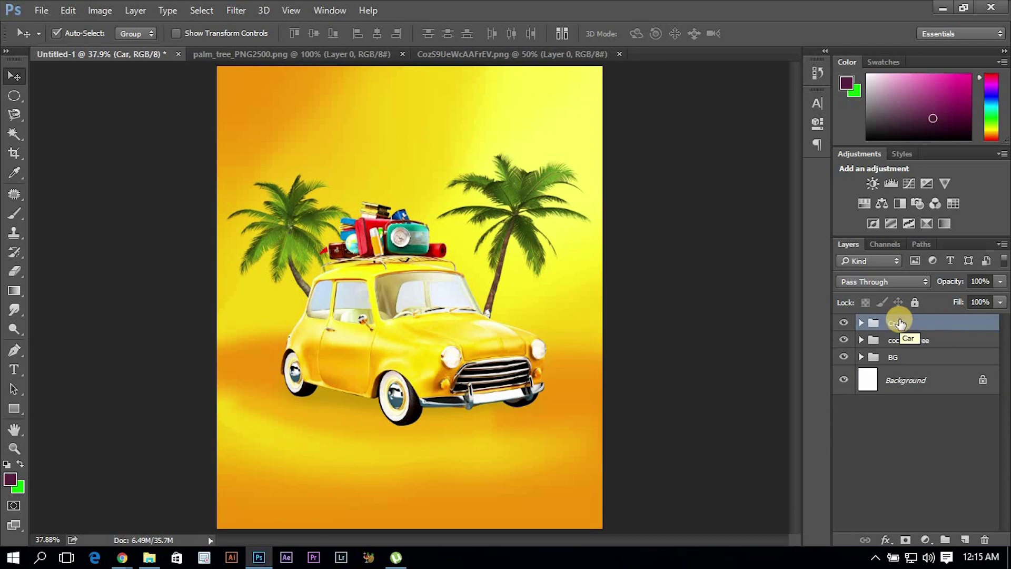
- Hide the Car and coconut tree groups and draw a circular selection near the canvas centre
{"action": "left_click", "coordinate": [809, 337]}
{"action": "left_click_drag", "start_coordinate": [843, 323], "coordinate": [842, 340]}
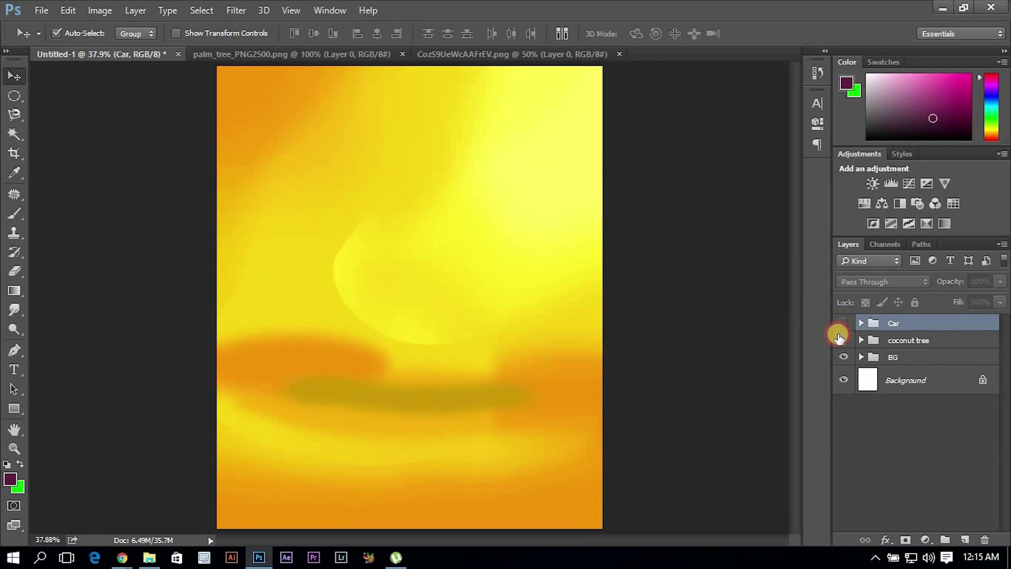
{"action": "key", "text": "m"}
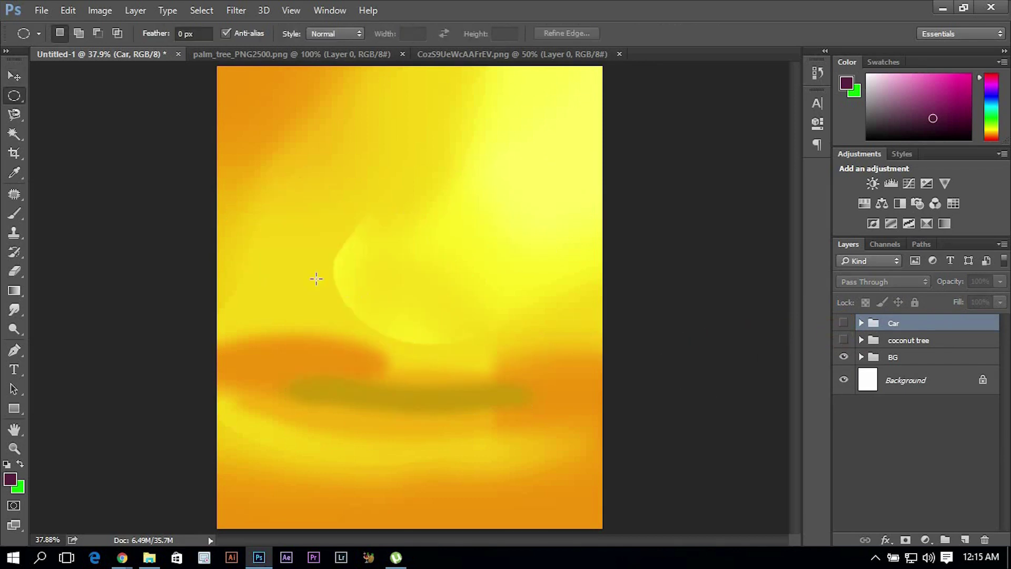
{"action": "left_click_drag", "start_coordinate": [333, 201], "coordinate": [528, 401]}
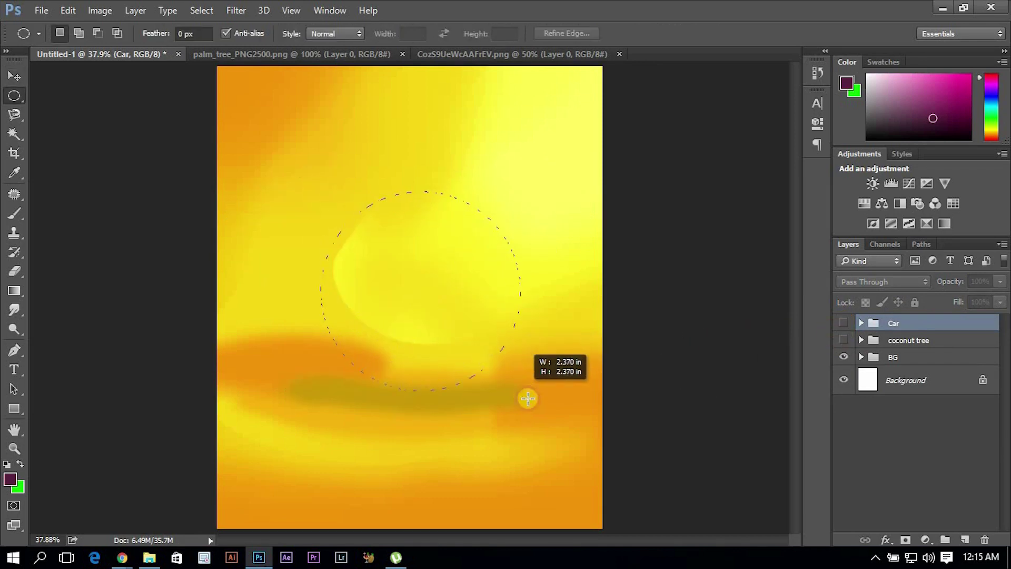
{"action": "mouse_move", "coordinate": [441, 341]}
{"action": "left_mouse_down"}
{"action": "mouse_move", "coordinate": [425, 302]}
{"action": "mouse_move", "coordinate": [419, 310]}
{"action": "left_mouse_up"}
- Move the circle selection higher, checking it against the car, and add empty Layer 11
{"action": "left_click", "coordinate": [844, 340]}
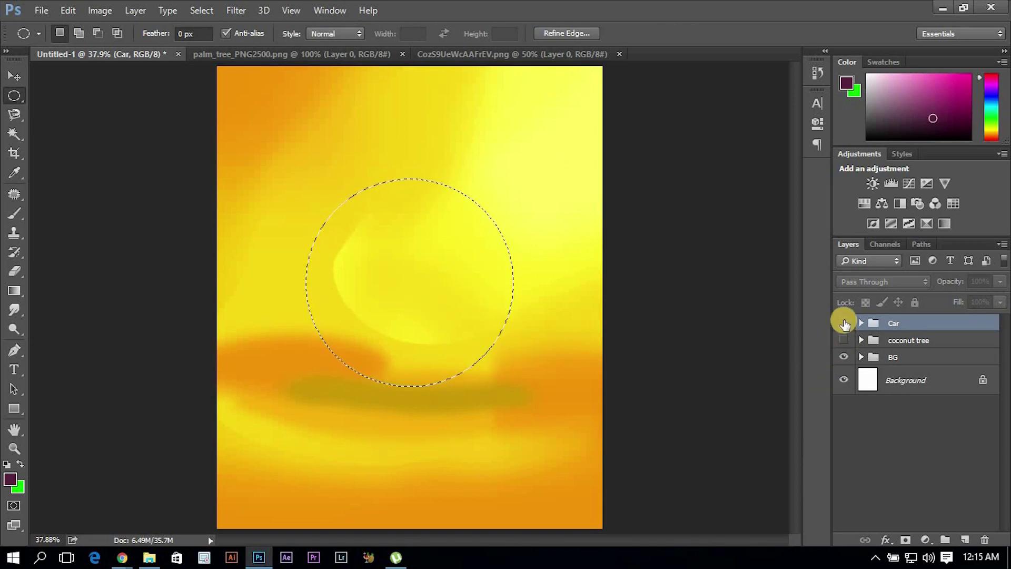
{"action": "left_click", "coordinate": [844, 323]}
{"action": "left_click", "coordinate": [844, 323]}
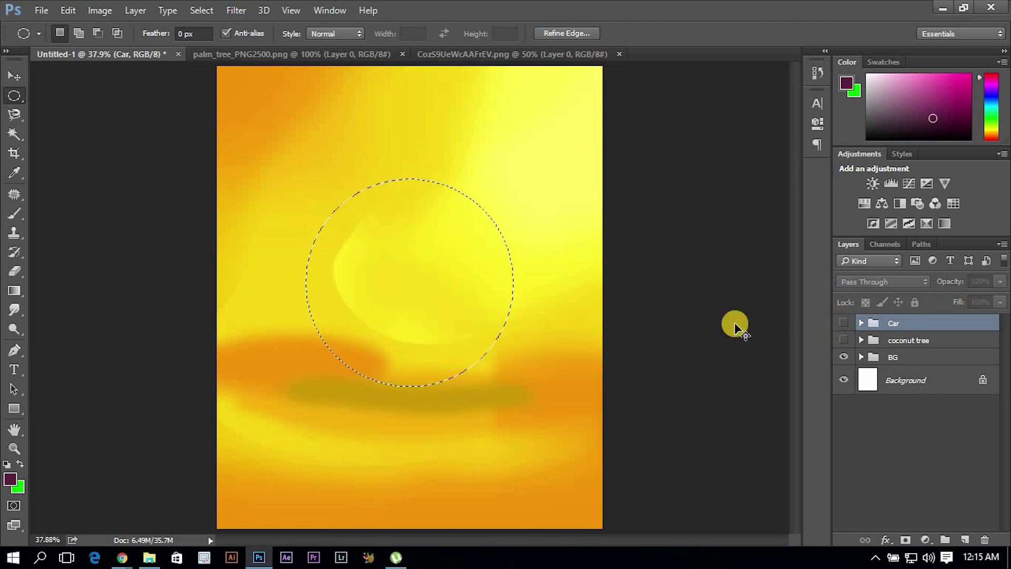
{"action": "left_click_drag", "start_coordinate": [428, 297], "coordinate": [429, 267]}
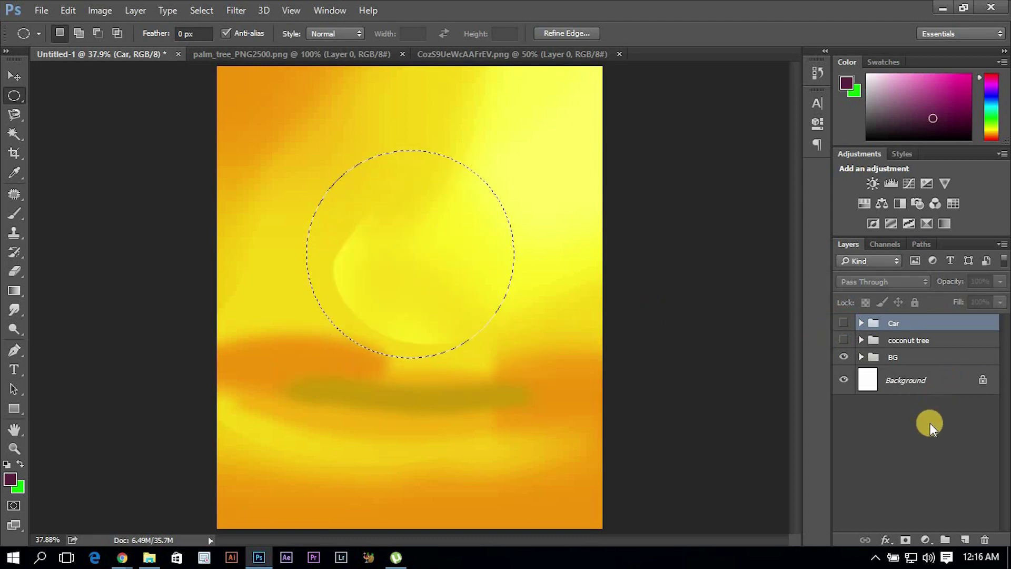
{"action": "left_click", "coordinate": [964, 538]}
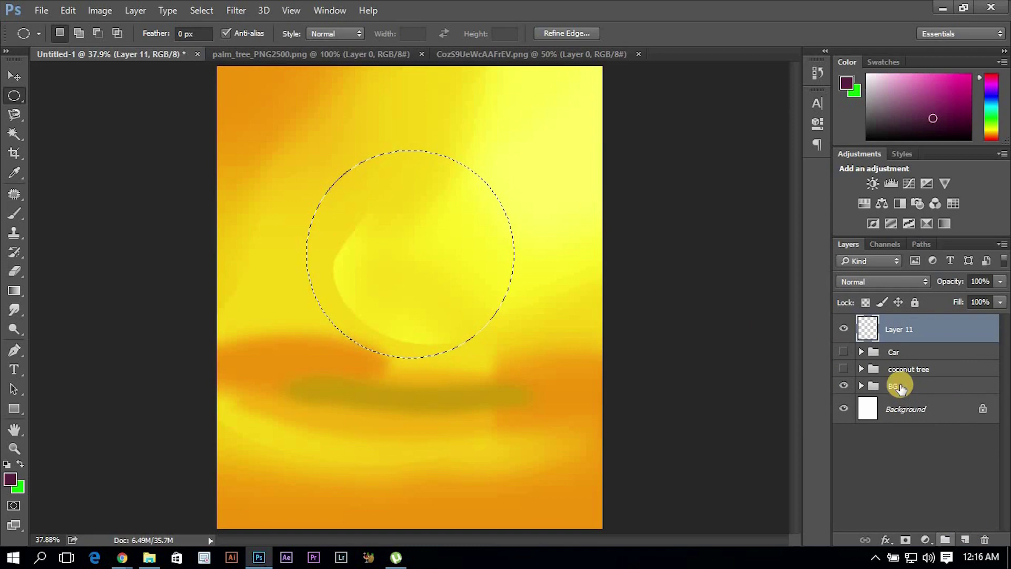
- Fill the circle with the foreground colour, deselect, and enable a Color Overlay on Layer 11
{"action": "key", "text": "alt+BackSpace"}
{"action": "key", "text": "ctrl+d"}
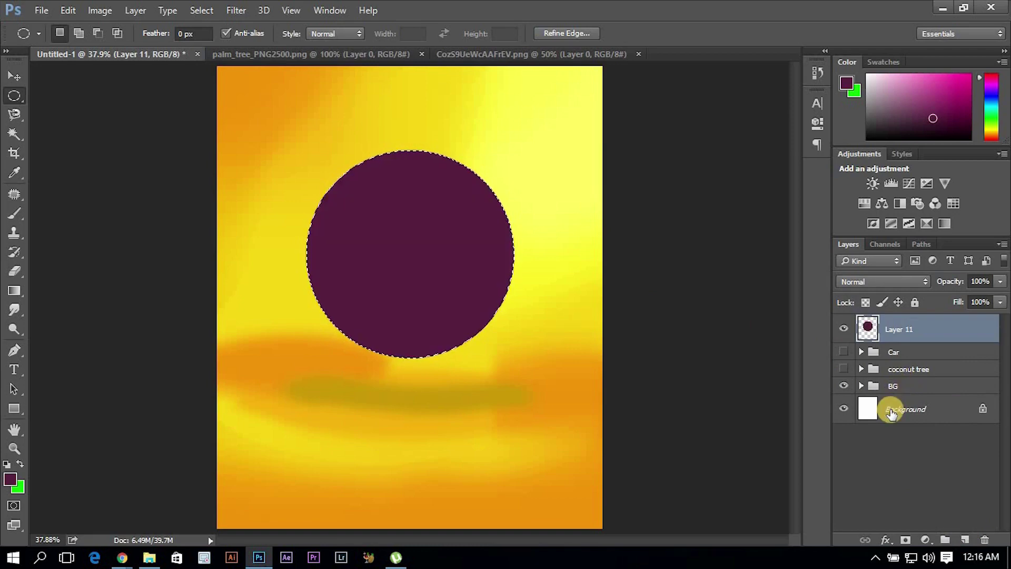
{"action": "double_click", "coordinate": [965, 335]}
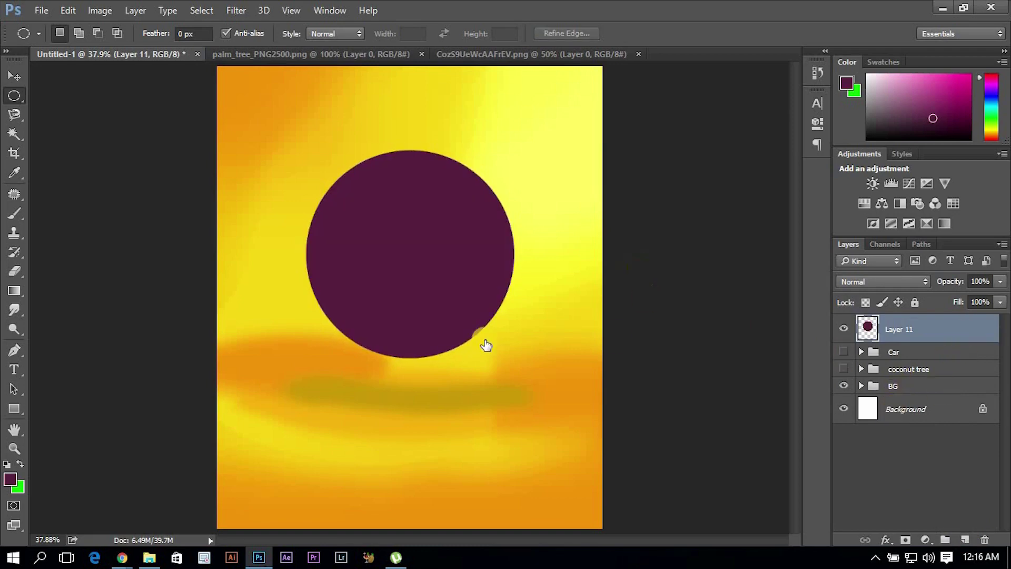
{"action": "left_click", "coordinate": [291, 238]}
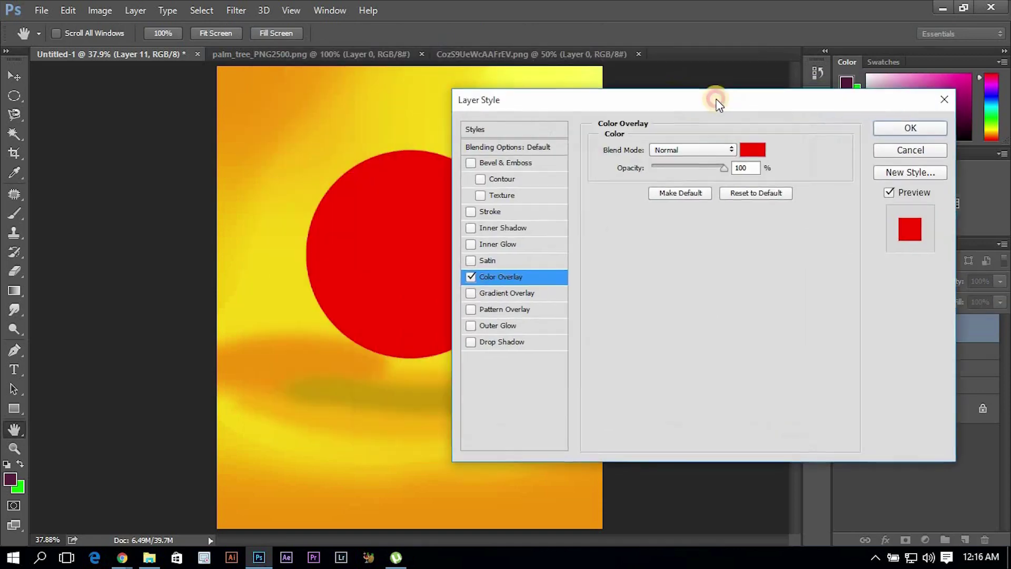
{"action": "left_click_drag", "start_coordinate": [520, 73], "coordinate": [788, 117]}
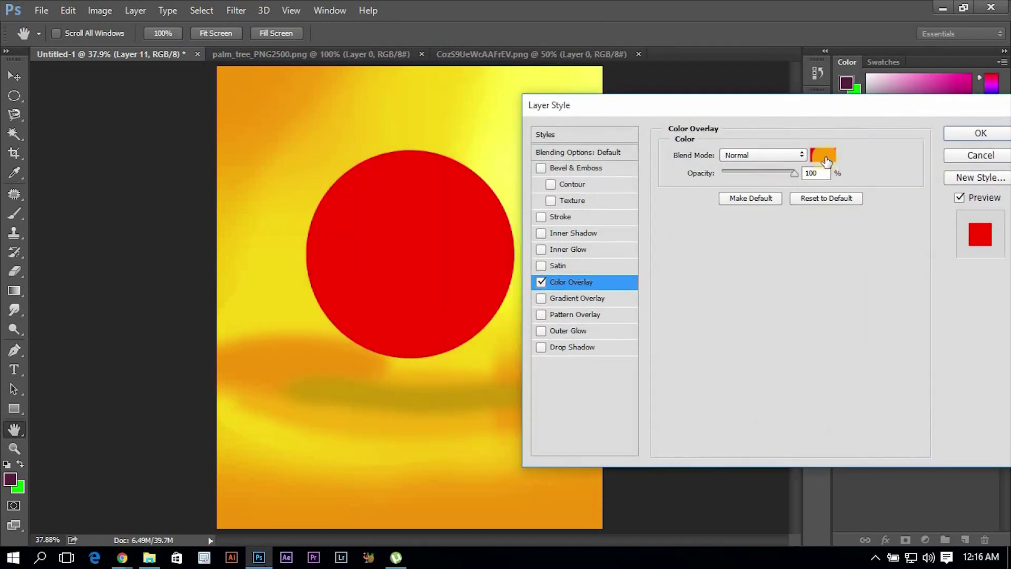
- Set the Color Overlay to orange-yellow f4aa0c sampled from the background
{"action": "left_click", "coordinate": [826, 164]}
{"action": "left_click", "coordinate": [246, 93]}
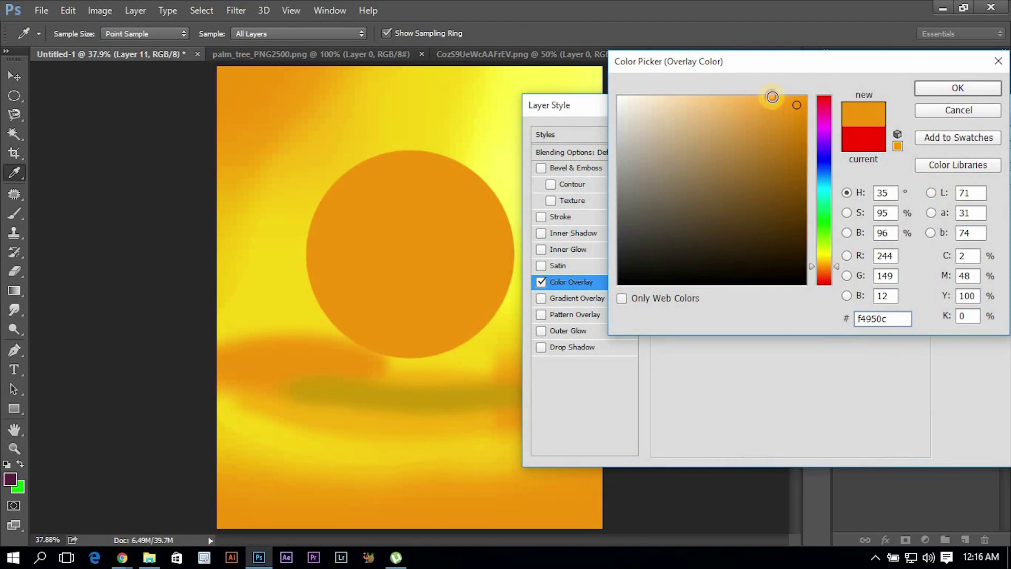
{"action": "left_click_drag", "start_coordinate": [772, 96], "coordinate": [780, 107]}
{"action": "left_click_drag", "start_coordinate": [273, 99], "coordinate": [492, 300]}
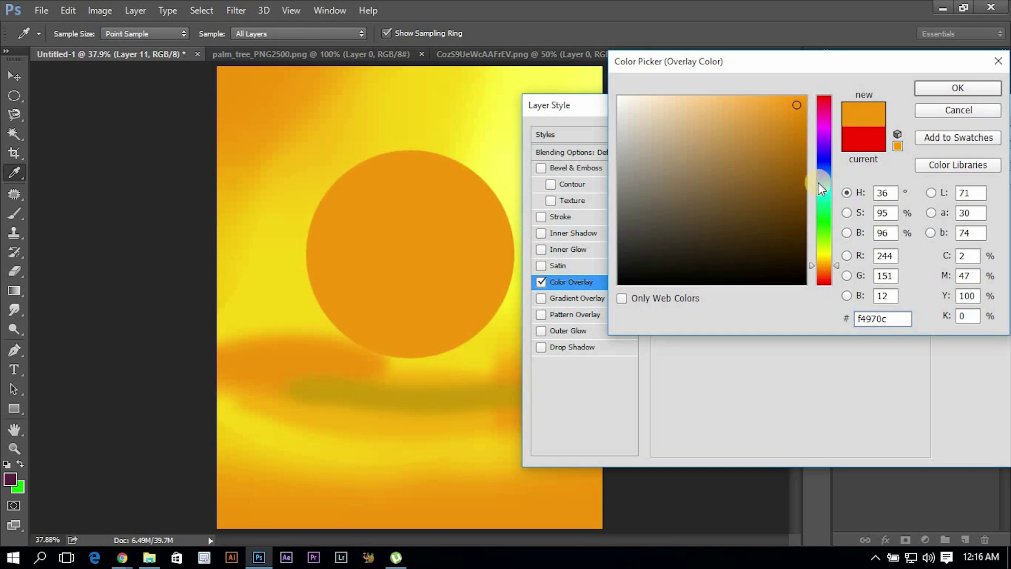
{"action": "left_click_drag", "start_coordinate": [838, 268], "coordinate": [839, 263]}
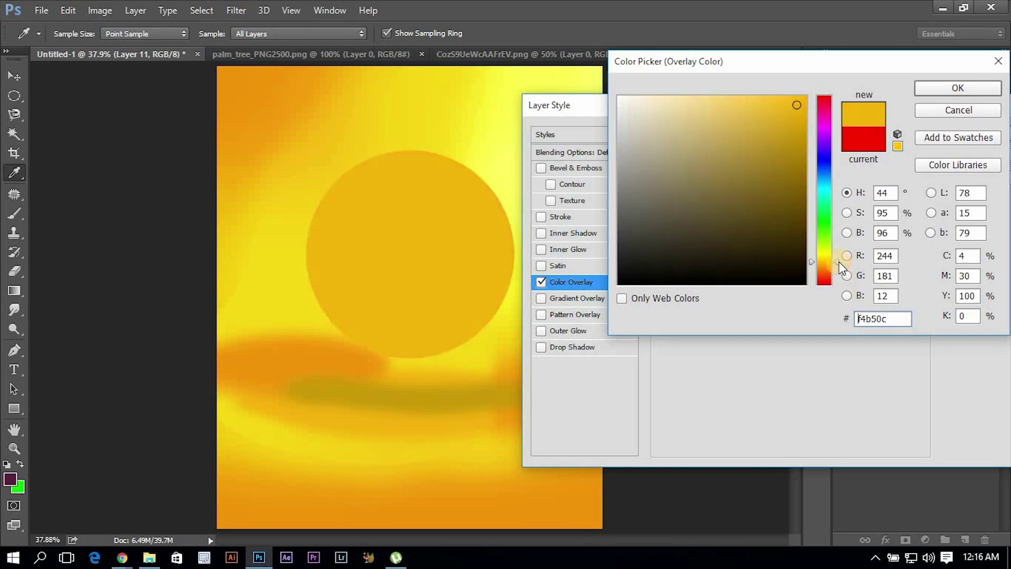
{"action": "left_click", "coordinate": [971, 88]}
{"action": "left_click", "coordinate": [963, 128]}
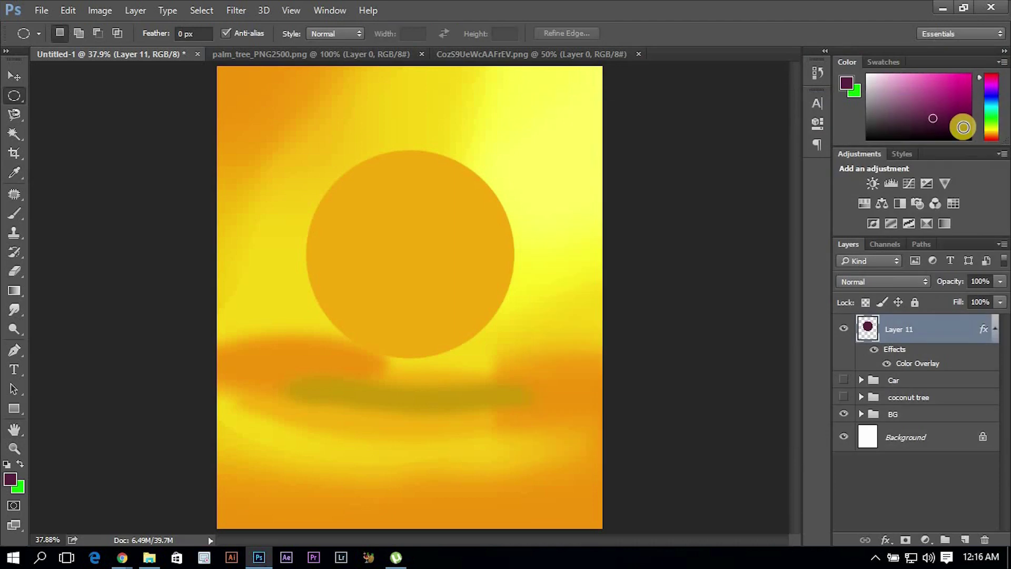
- Enlarge the sun circle to about 110% and nudge it into position
{"action": "key", "text": "v"}
{"action": "key", "text": "ctrl+t"}
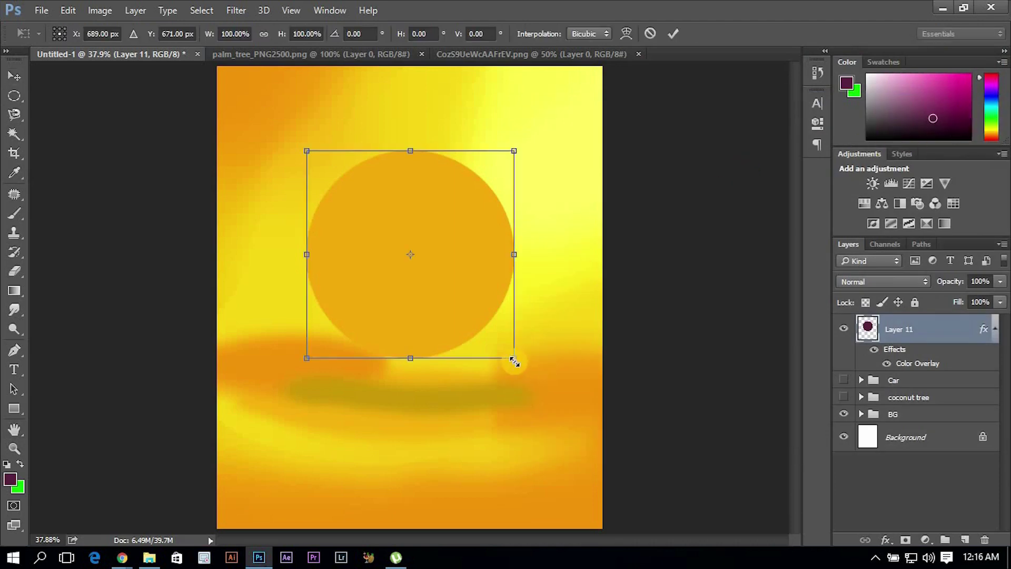
{"action": "left_click_drag", "start_coordinate": [514, 361], "coordinate": [525, 364]}
{"action": "left_click_drag", "start_coordinate": [456, 305], "coordinate": [439, 305]}
{"action": "key", "text": "Return"}
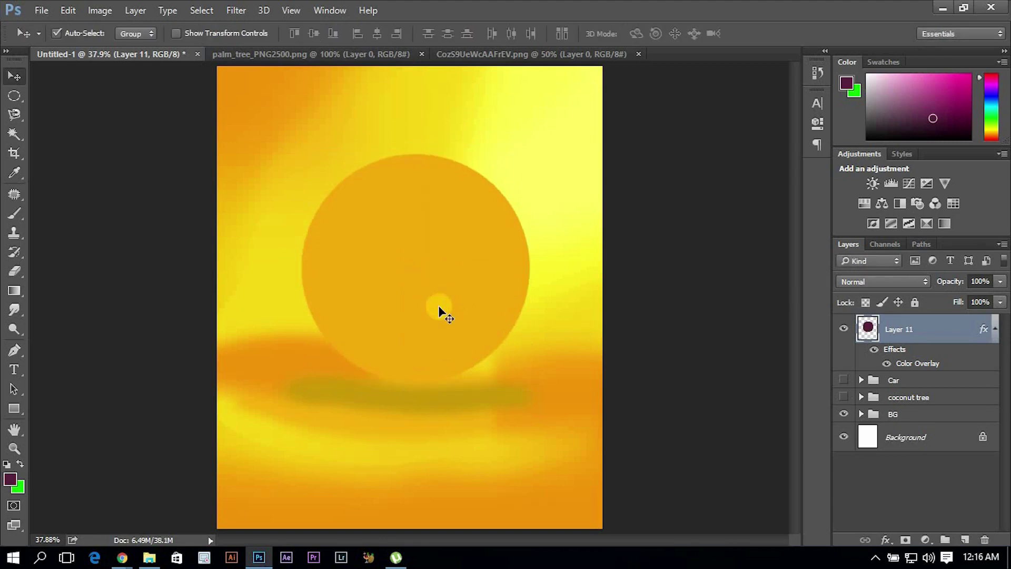
- Select four thin horizontal bands across the orange sun circle
{"action": "key", "text": "m"}
{"action": "left_click_drag", "start_coordinate": [293, 210], "coordinate": [494, 247]}
{"action": "left_click", "coordinate": [487, 245]}
{"action": "key", "text": "shift+m"}
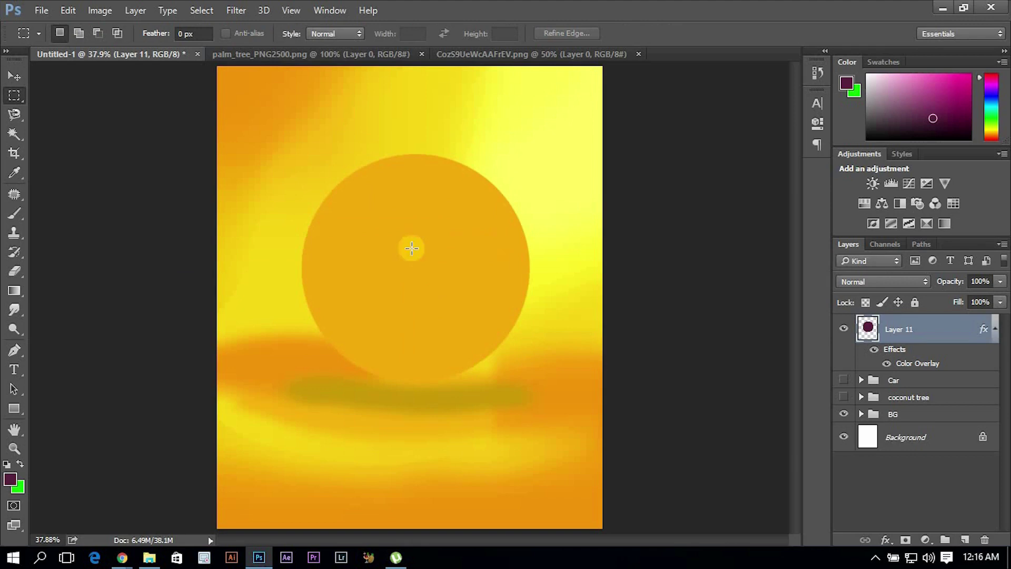
{"action": "left_click_drag", "start_coordinate": [293, 224], "coordinate": [546, 230]}
{"action": "left_click_drag", "start_coordinate": [425, 274], "coordinate": [552, 288]}
{"action": "key", "text": "ctrl+z"}
{"action": "key", "text": "ctrl+z"}
{"action": "left_click_drag", "start_coordinate": [291, 315], "coordinate": [610, 331]}
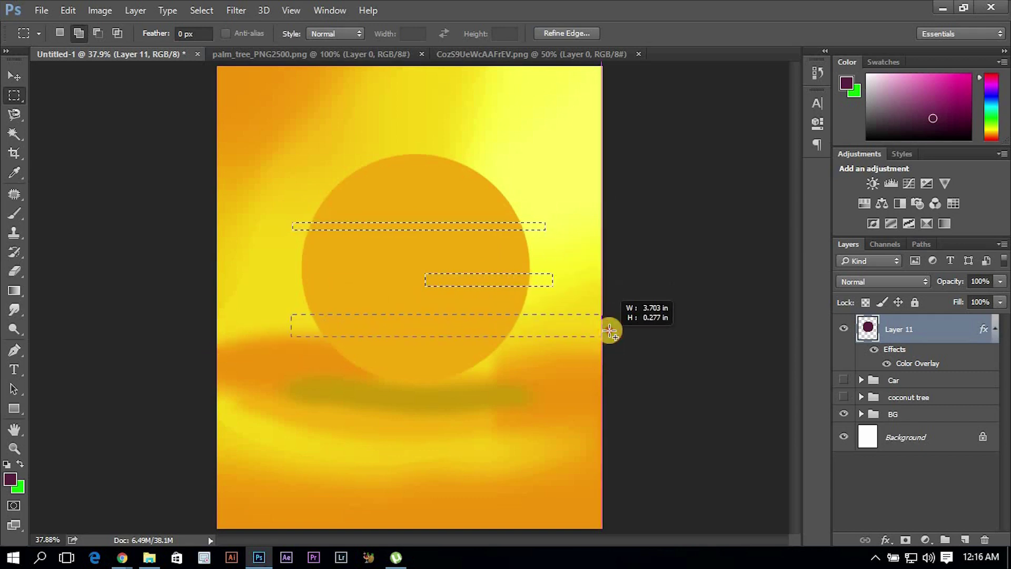
{"action": "left_click_drag", "start_coordinate": [610, 331], "coordinate": [610, 327]}
{"action": "left_click_drag", "start_coordinate": [311, 165], "coordinate": [429, 177]}
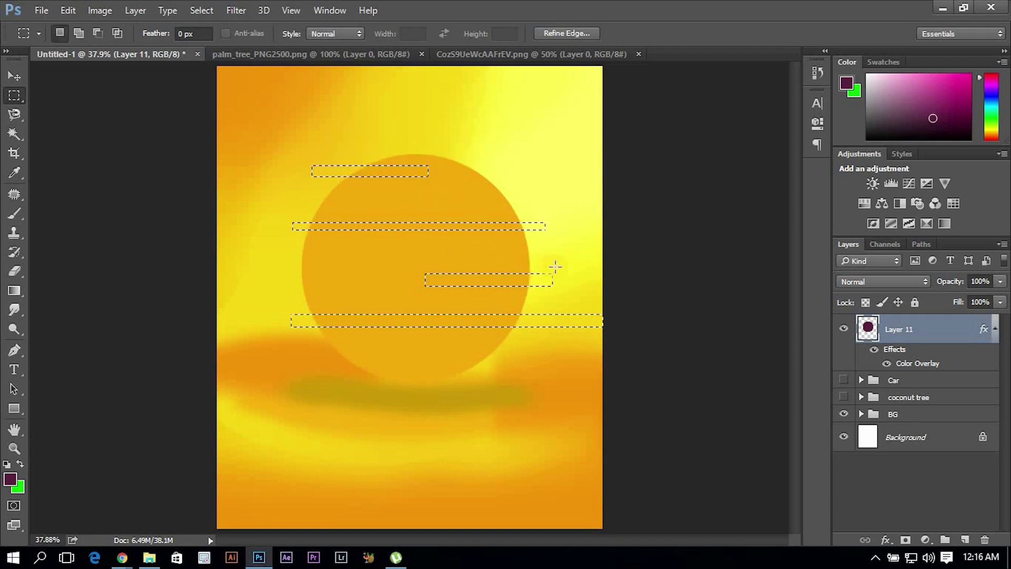
- Cut the selected bands out of the sun with a layer mask on Layer 11
{"action": "left_click", "coordinate": [909, 539]}
{"action": "key", "text": "ctrl+z"}
{"action": "left_click", "coordinate": [904, 539]}
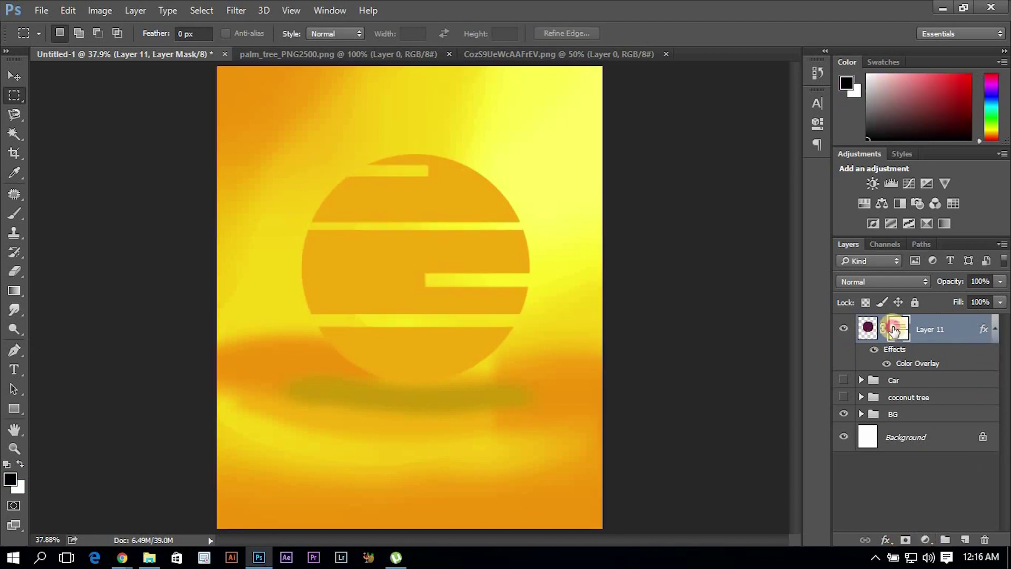
{"action": "left_click", "coordinate": [239, 8]}
{"action": "left_click", "coordinate": [258, 161]}
{"action": "mouse_move", "coordinate": [241, 159]}
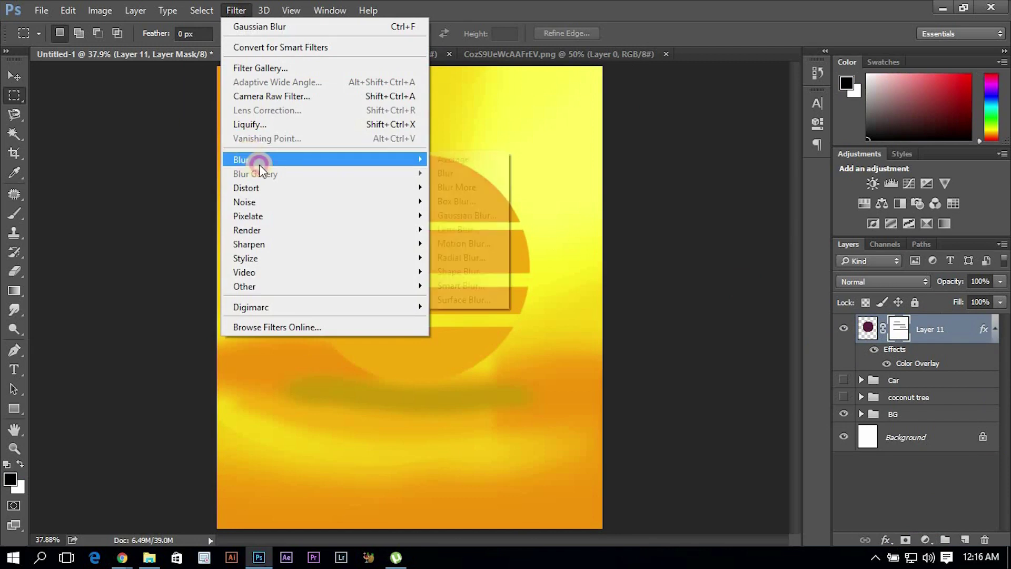
- Soften the stripe mask edges with a 6.8 px Gaussian Blur
{"action": "left_click", "coordinate": [500, 216]}
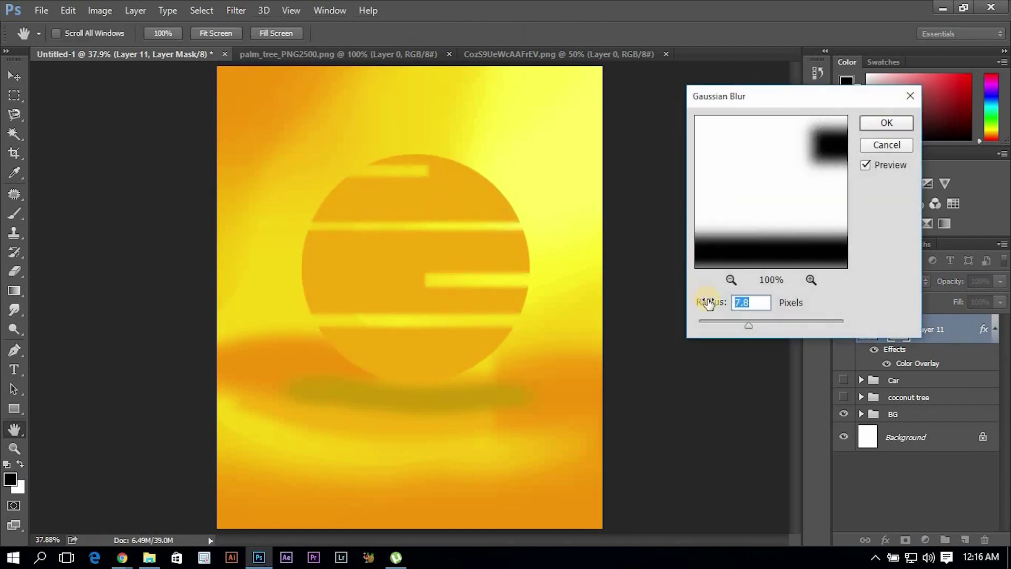
{"action": "left_click_drag", "start_coordinate": [726, 322], "coordinate": [741, 328]}
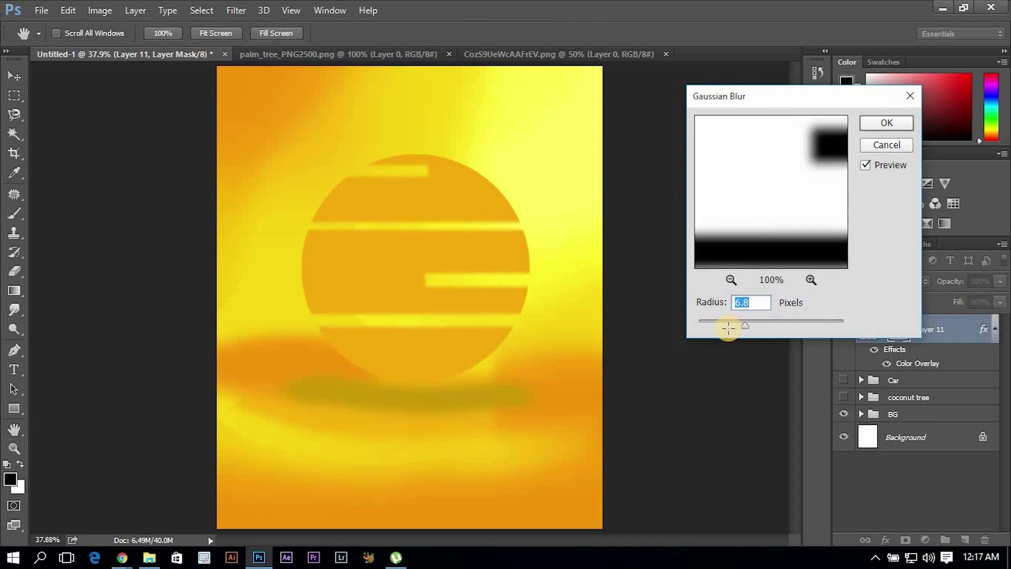
{"action": "key", "text": "Return"}
- Preview a drop shadow on the sun, discard it, and start duplicating Layer 11
{"action": "double_click", "coordinate": [974, 327]}
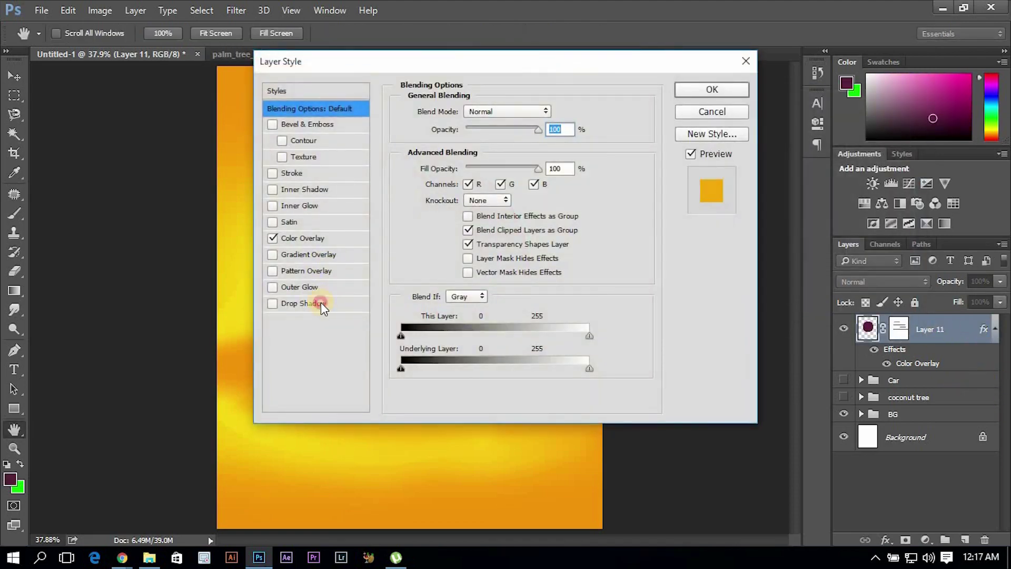
{"action": "left_click", "coordinate": [321, 303]}
{"action": "left_click_drag", "start_coordinate": [393, 66], "coordinate": [774, 80]}
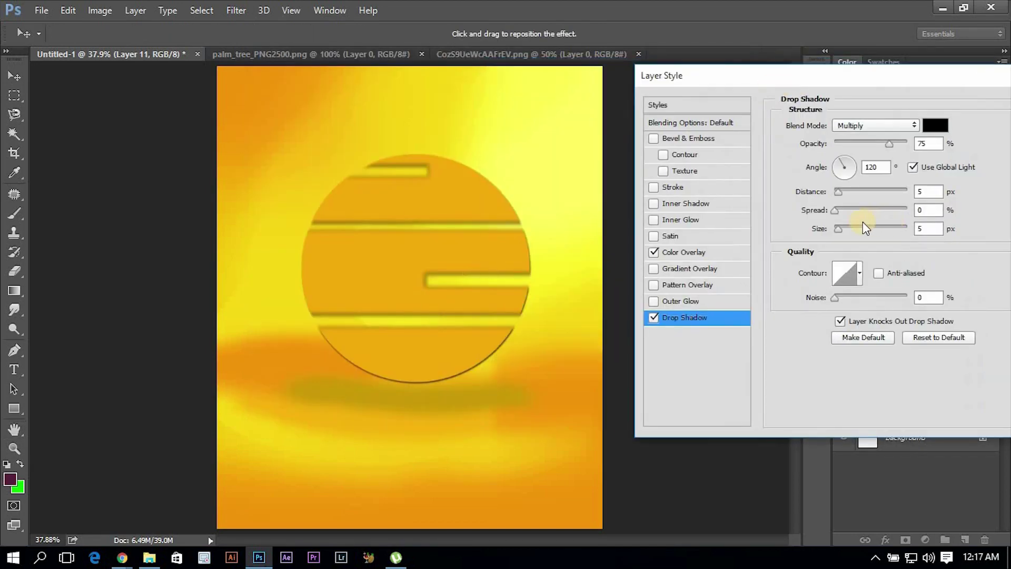
{"action": "key", "text": "Escape"}
{"action": "left_click_drag", "start_coordinate": [971, 357], "coordinate": [989, 542]}
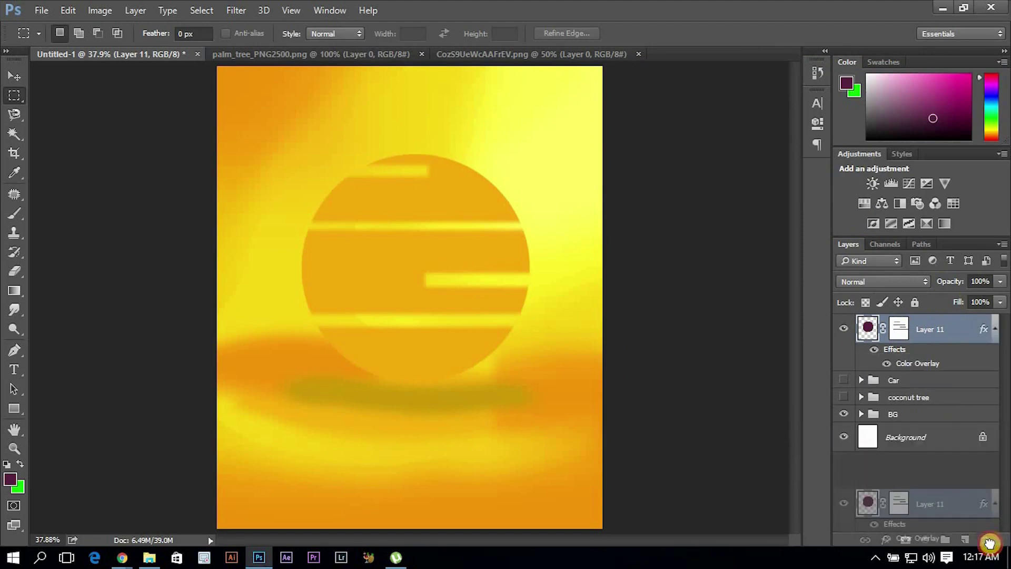
{"action": "left_click_drag", "start_coordinate": [969, 478], "coordinate": [985, 539]}
- Duplicate Layer 11, delete the copy's stripe mask, and move the copy beneath the original
{"action": "key", "text": "ctrl+z"}
{"action": "left_click_drag", "start_coordinate": [906, 329], "coordinate": [966, 540]}
{"action": "right_click", "coordinate": [907, 339]}
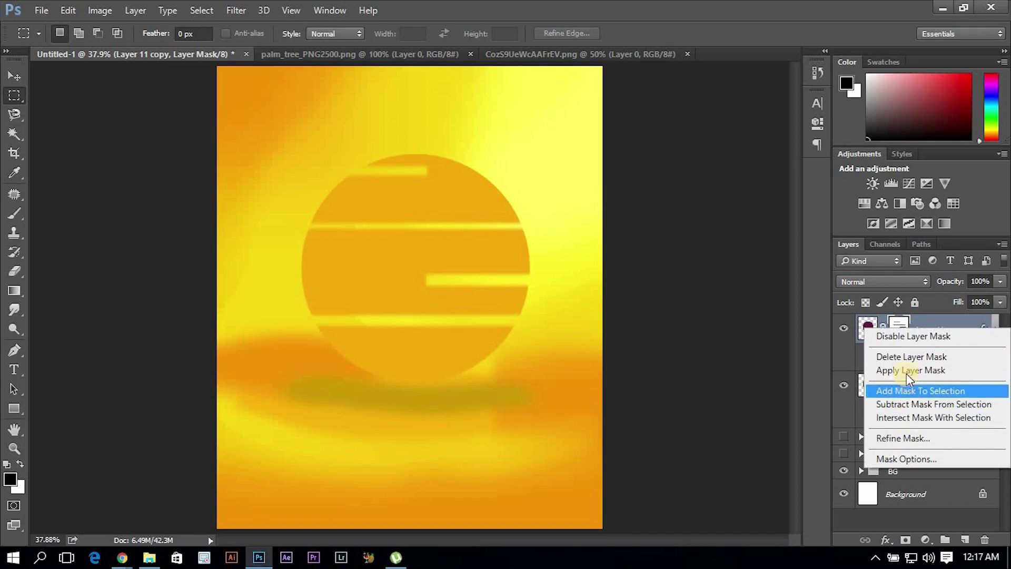
{"action": "left_click", "coordinate": [906, 357]}
{"action": "left_click_drag", "start_coordinate": [952, 335], "coordinate": [947, 388]}
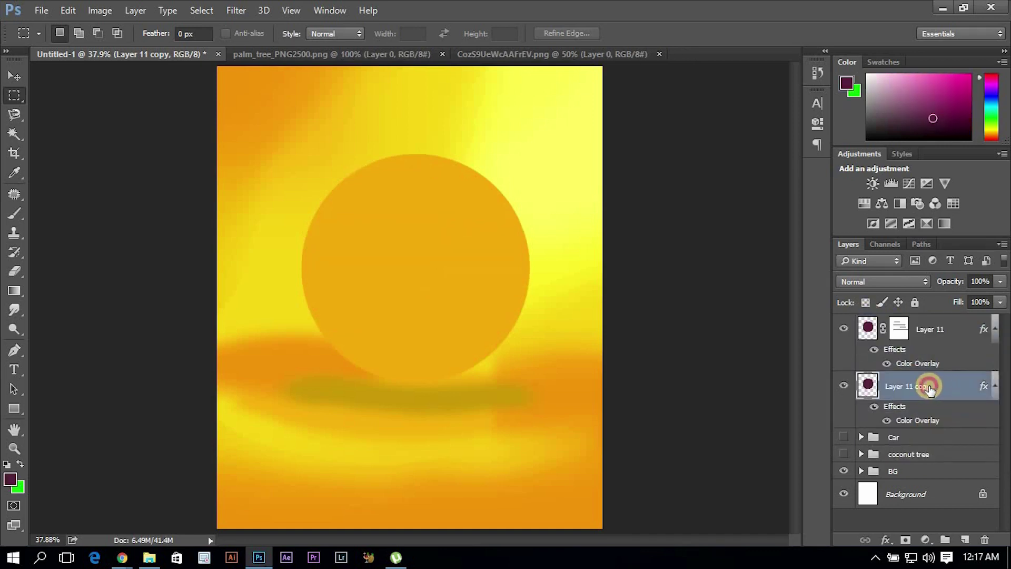
- Change the copy's Color Overlay to a pale yellow (f8d918) sampled from the background
{"action": "double_click", "coordinate": [948, 389]}
{"action": "left_click", "coordinate": [327, 235]}
{"action": "left_click_drag", "start_coordinate": [429, 60], "coordinate": [768, 99]}
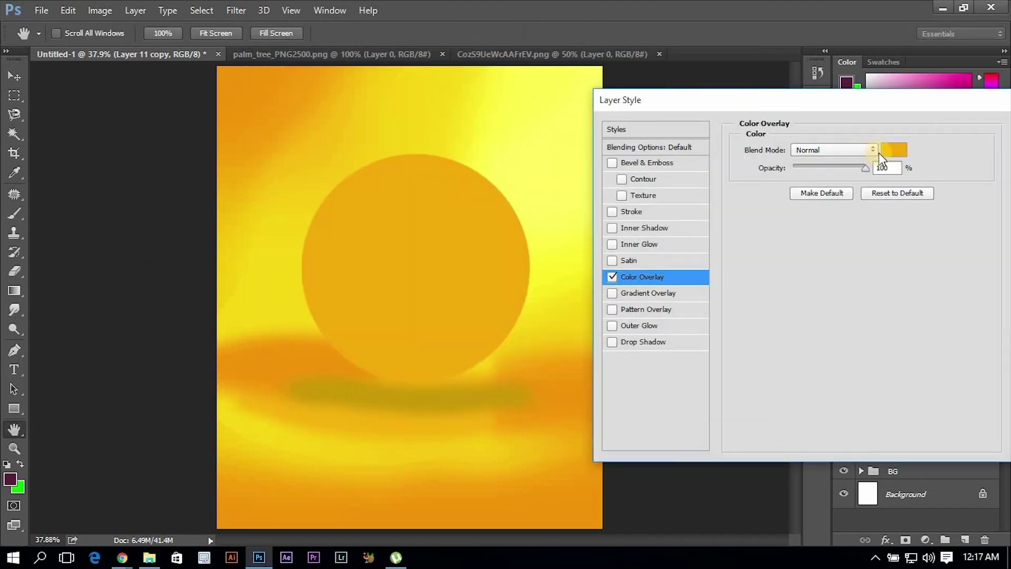
{"action": "left_click", "coordinate": [894, 149]}
{"action": "left_click", "coordinate": [549, 139]}
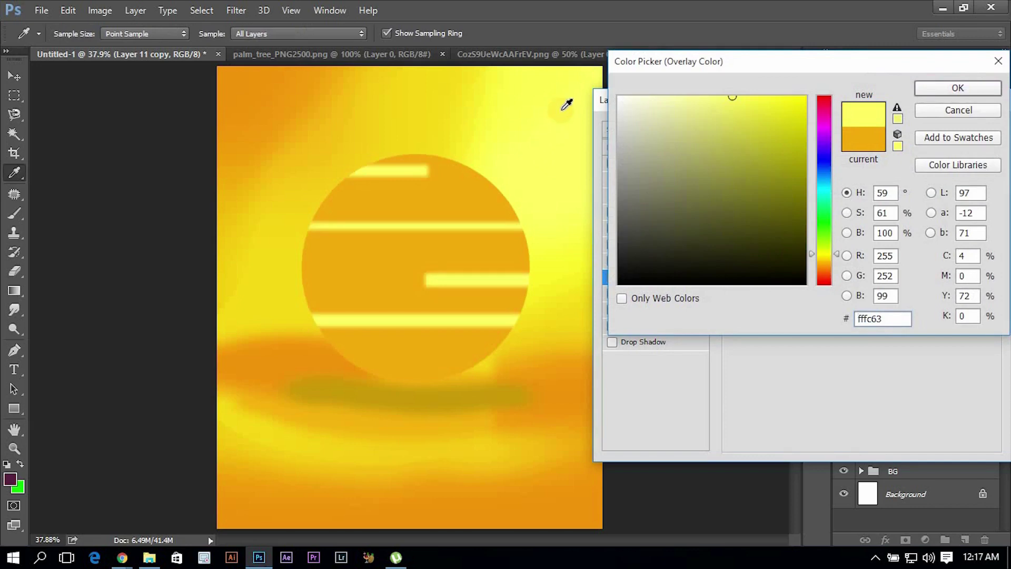
{"action": "left_click", "coordinate": [444, 108]}
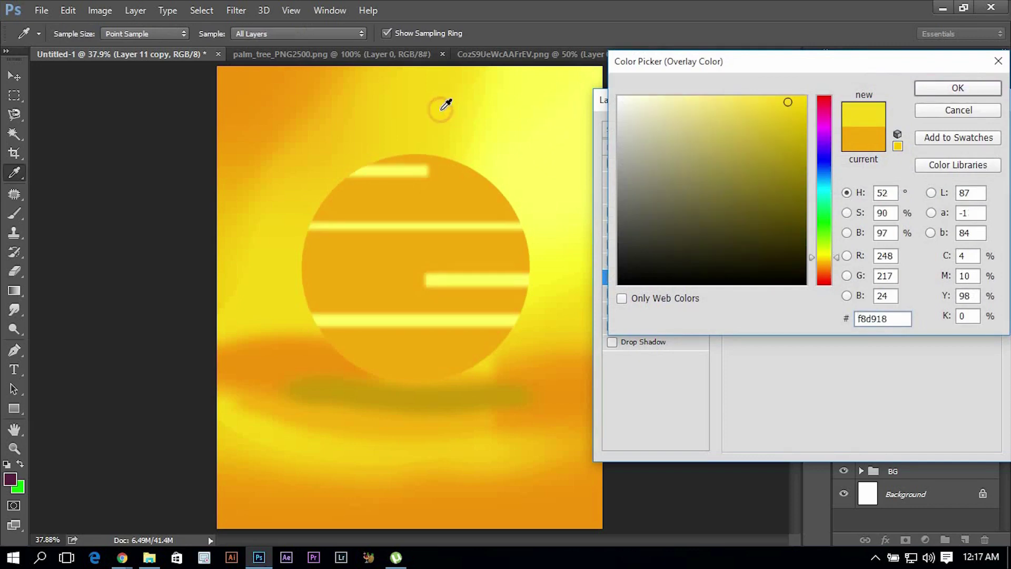
{"action": "left_click", "coordinate": [537, 139]}
{"action": "key", "text": "Return"}
{"action": "key", "text": "Return"}
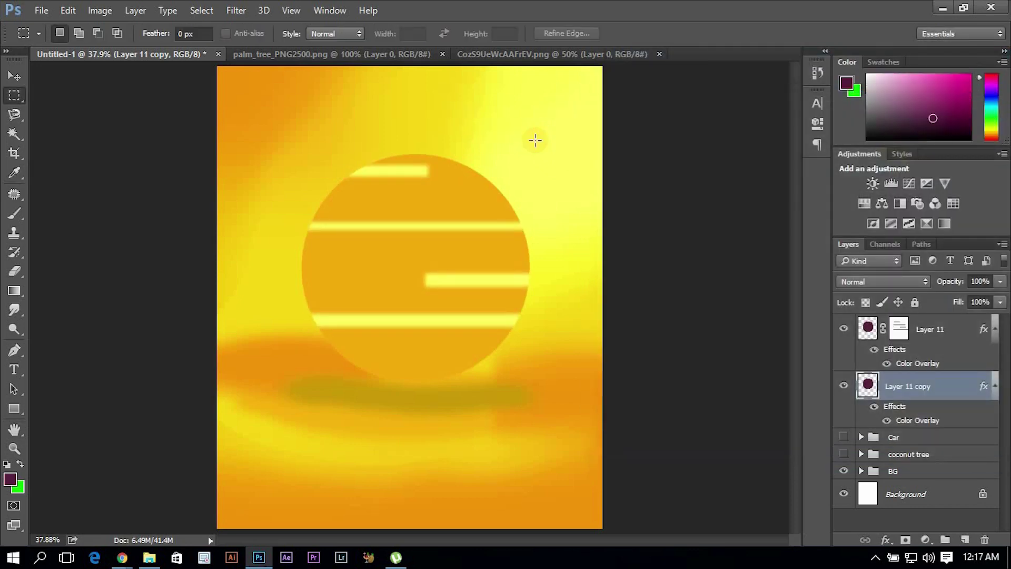
{"action": "left_click", "coordinate": [238, 12]}
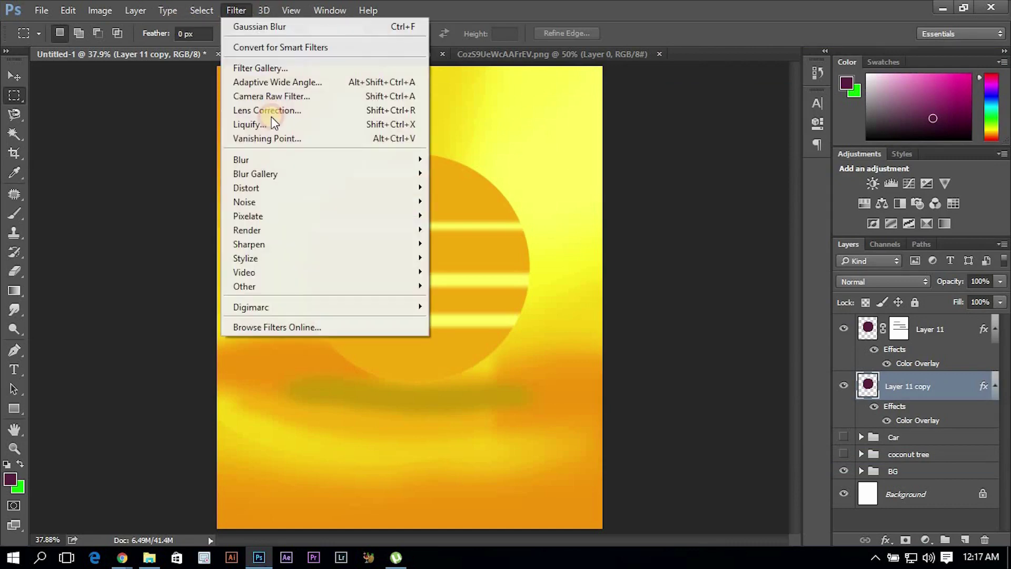
- Gaussian-blur Layer 11 copy at about 49.7 px to create a soft yellow halo
{"action": "mouse_move", "coordinate": [241, 159]}
{"action": "left_click", "coordinate": [478, 212]}
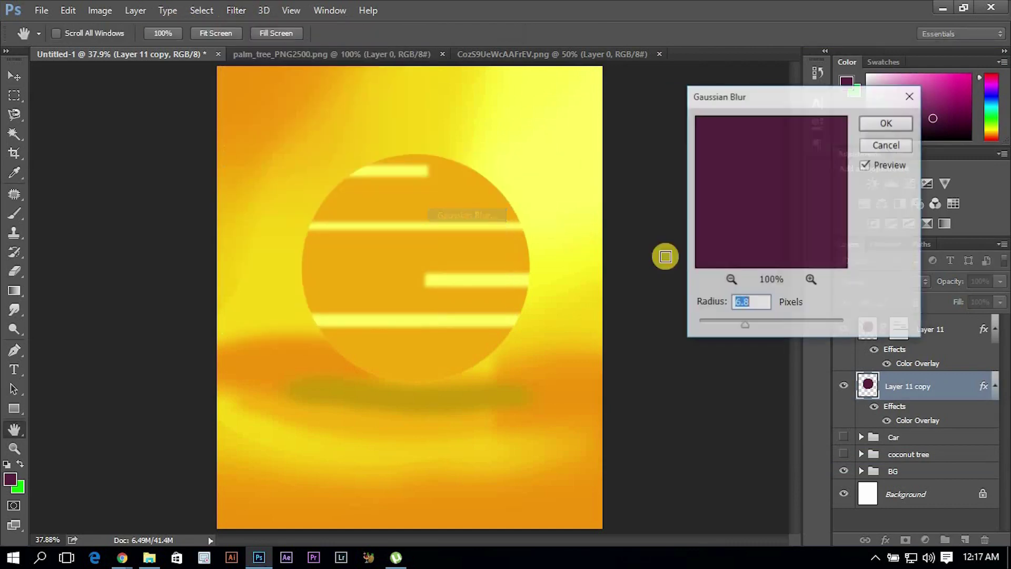
{"action": "left_click", "coordinate": [767, 323]}
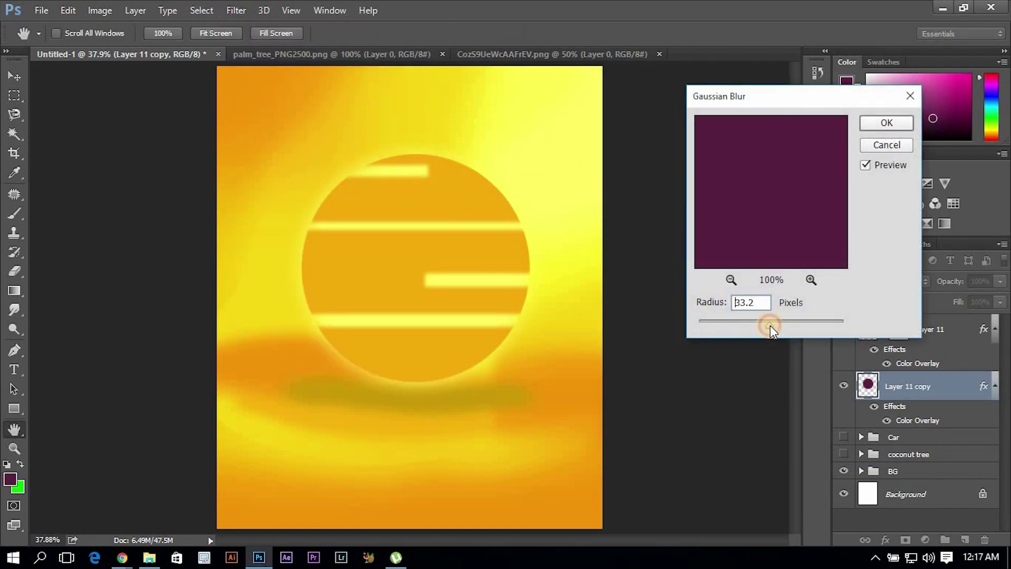
{"action": "left_click_drag", "start_coordinate": [770, 324], "coordinate": [775, 325]}
{"action": "key", "text": "Return"}
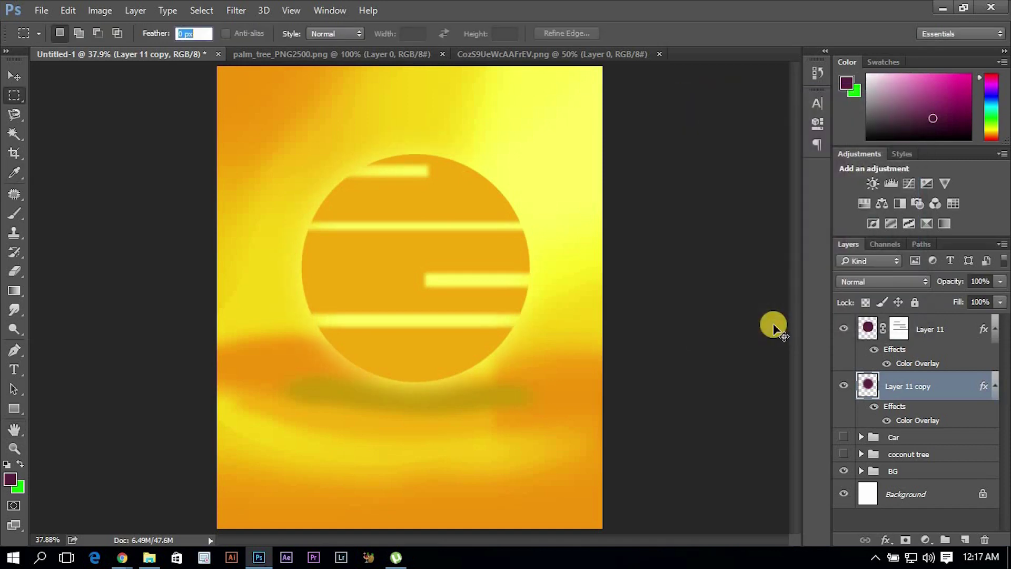
{"action": "type", "text": "vvvv"}
{"action": "left_click", "coordinate": [14, 76]}
- Group Layer 11 and its copy into a group named Sun
{"action": "left_click", "coordinate": [489, 230]}
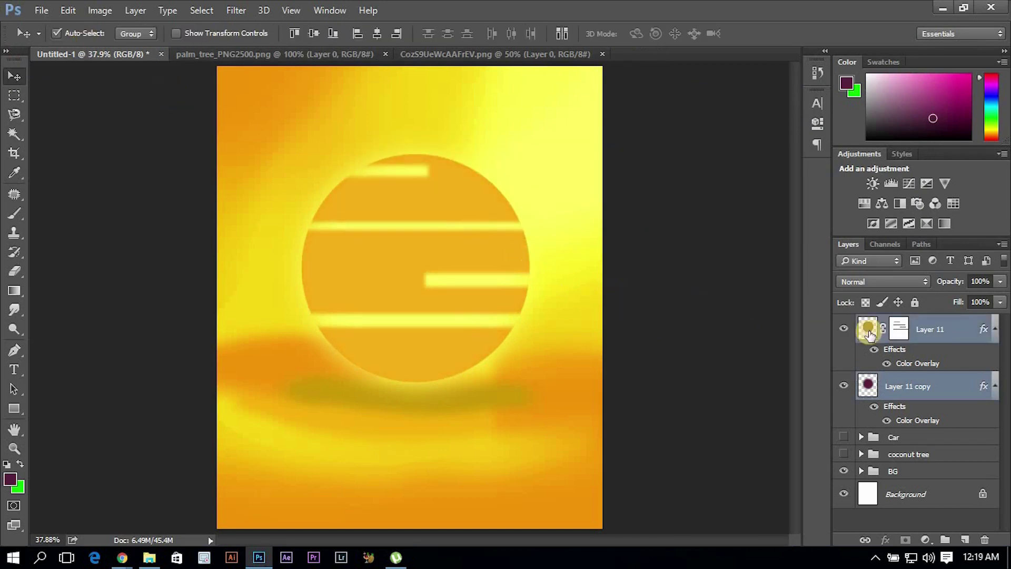
{"action": "left_click", "coordinate": [956, 331]}
{"action": "left_click", "coordinate": [951, 386], "text": "shift"}
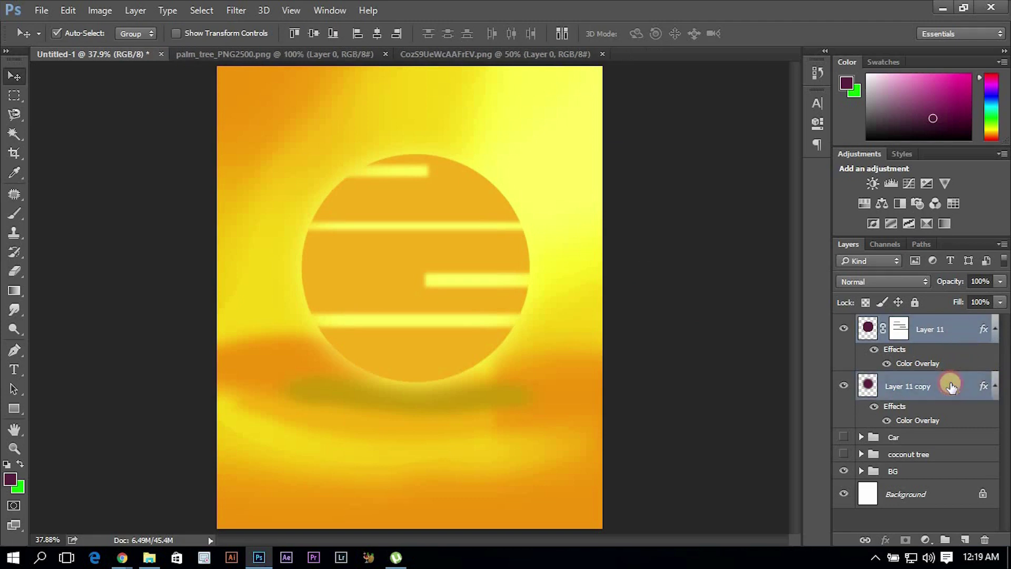
{"action": "key", "text": "ctrl+g"}
{"action": "double_click", "coordinate": [905, 323]}
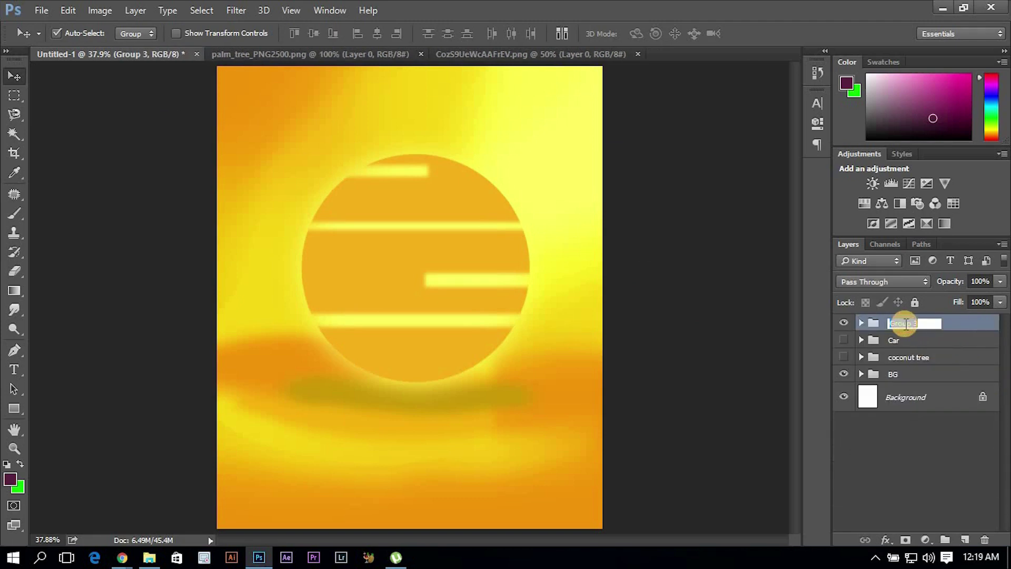
{"action": "type", "text": "Sun"}
{"action": "key", "text": "Return"}
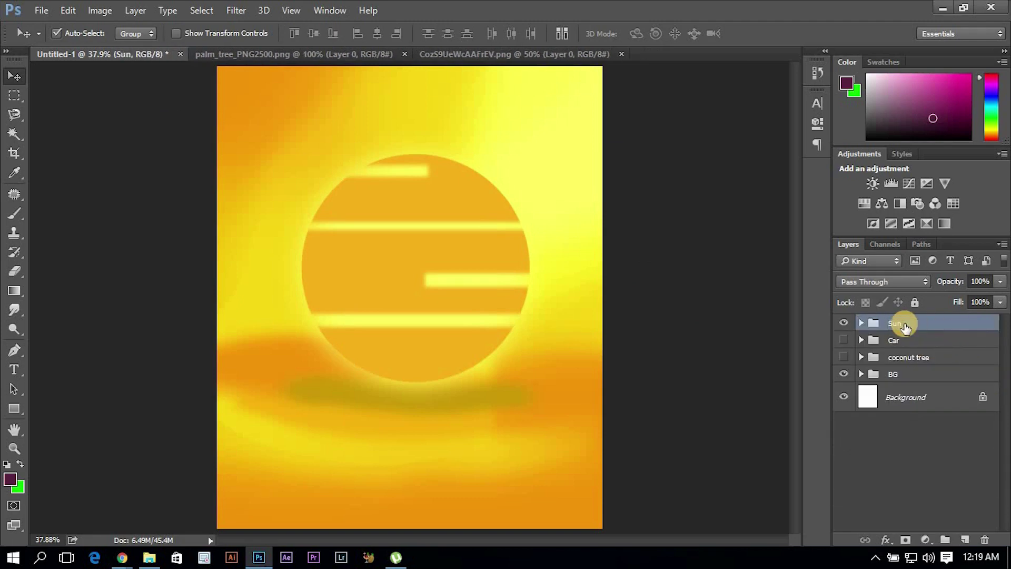
- Place the Sun group below coconut tree and make the Car group visible
{"action": "left_click_drag", "start_coordinate": [968, 327], "coordinate": [958, 365]}
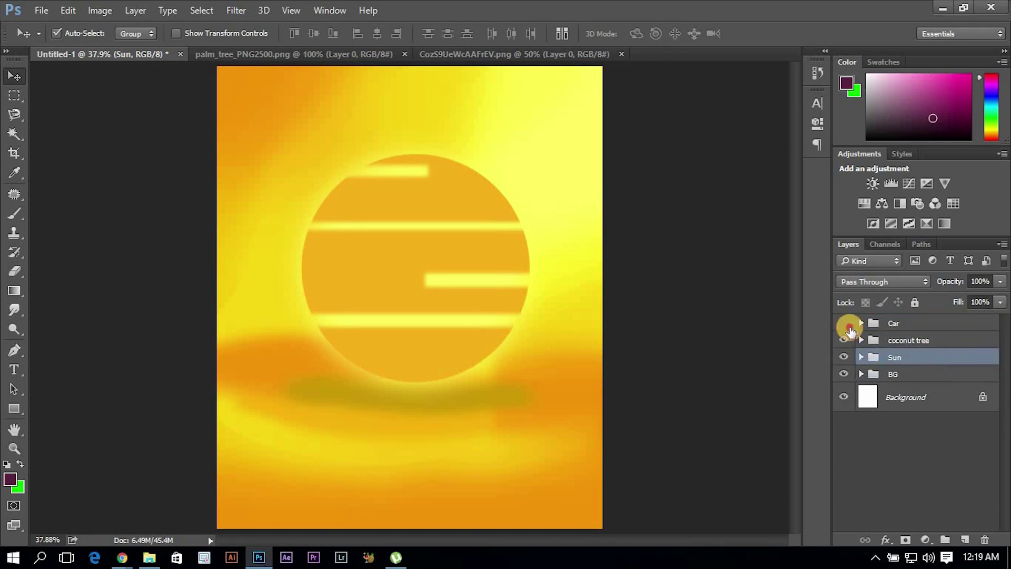
{"action": "left_click", "coordinate": [844, 322]}
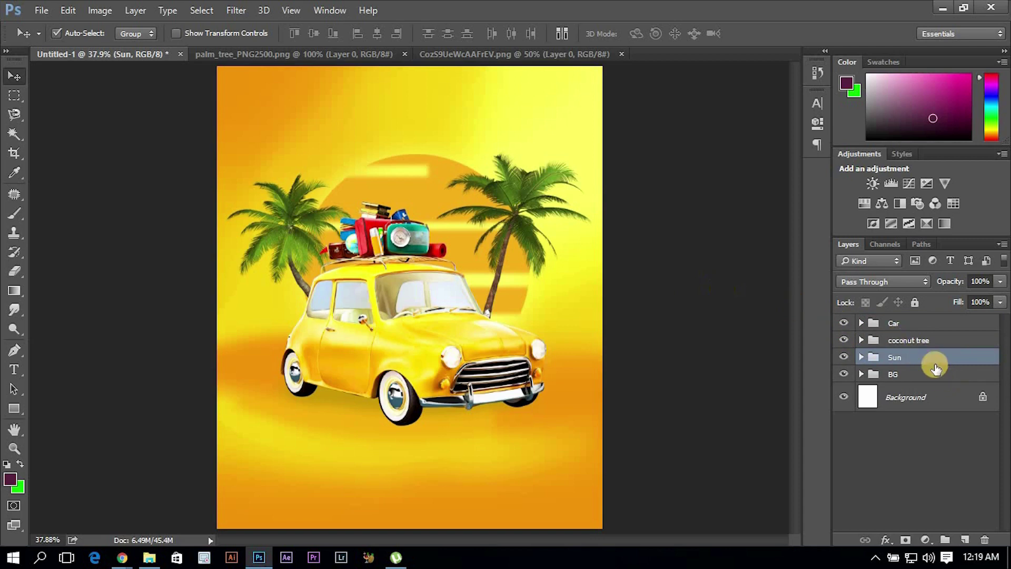
{"action": "key", "text": "ctrl+t"}
- Nudge the Sun group slightly left and down with Free Transform
{"action": "key", "text": "shift+Left"}
{"action": "key", "text": "shift+Left"}
{"action": "key", "text": "shift+Left"}
{"action": "key", "text": "shift+Down"}
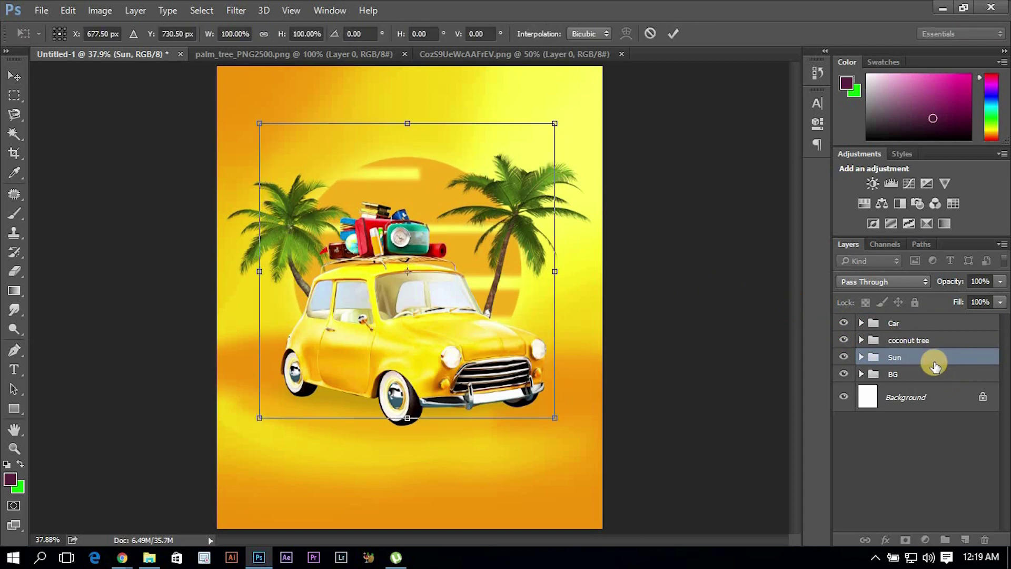
{"action": "key", "text": "Up"}
{"action": "key", "text": "Up"}
{"action": "key", "text": "Up"}
{"action": "key", "text": "Return"}
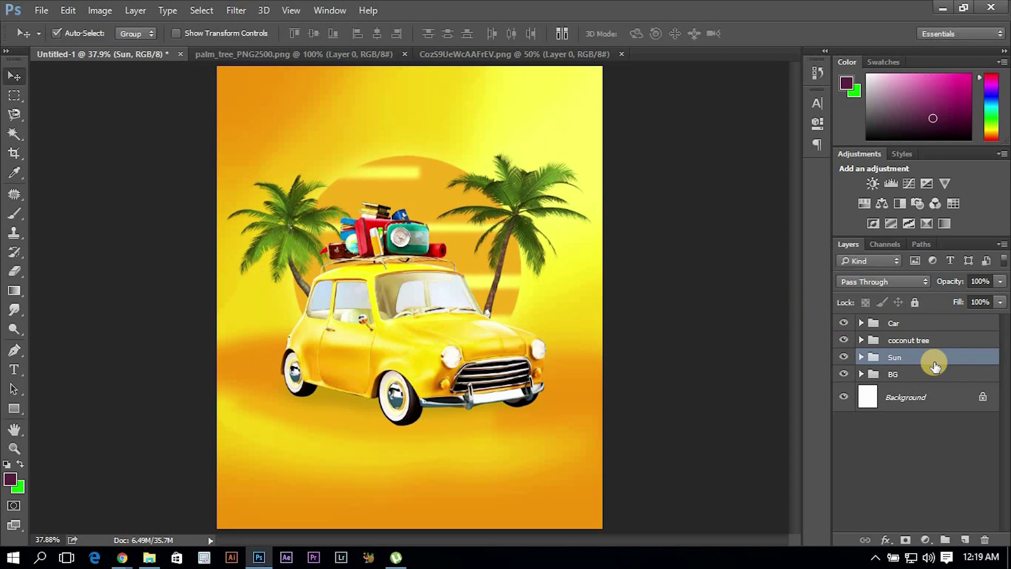
- Change Layer 11 copy's Color Overlay to a paler yellow
{"action": "left_click", "coordinate": [860, 358]}
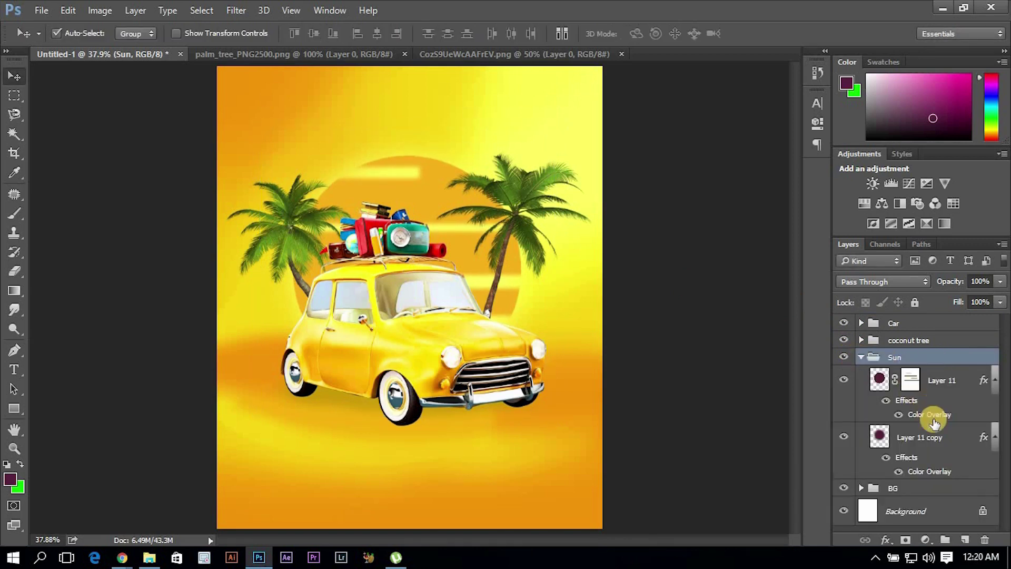
{"action": "double_click", "coordinate": [968, 447]}
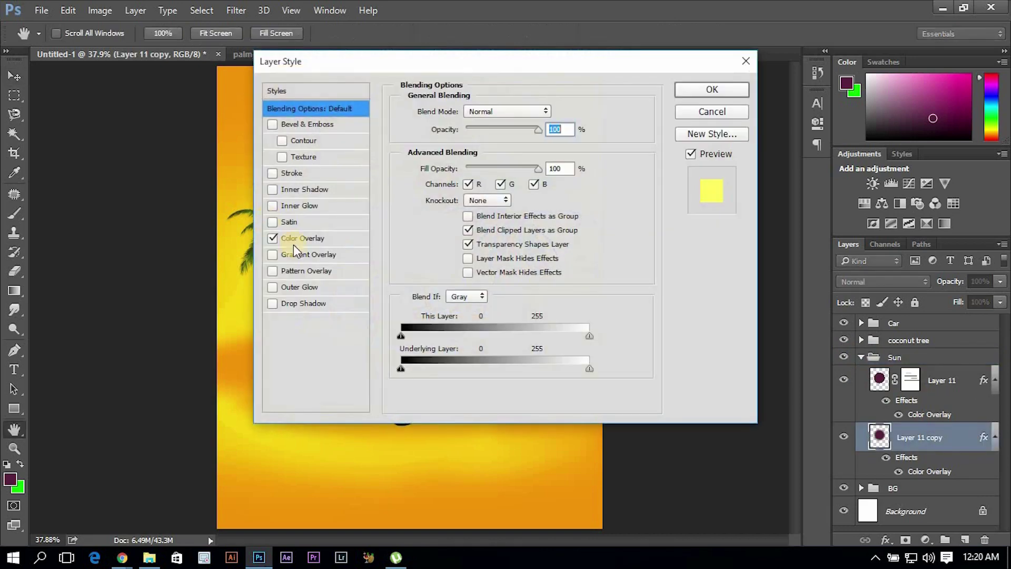
{"action": "left_click", "coordinate": [305, 241]}
{"action": "left_click", "coordinate": [541, 111]}
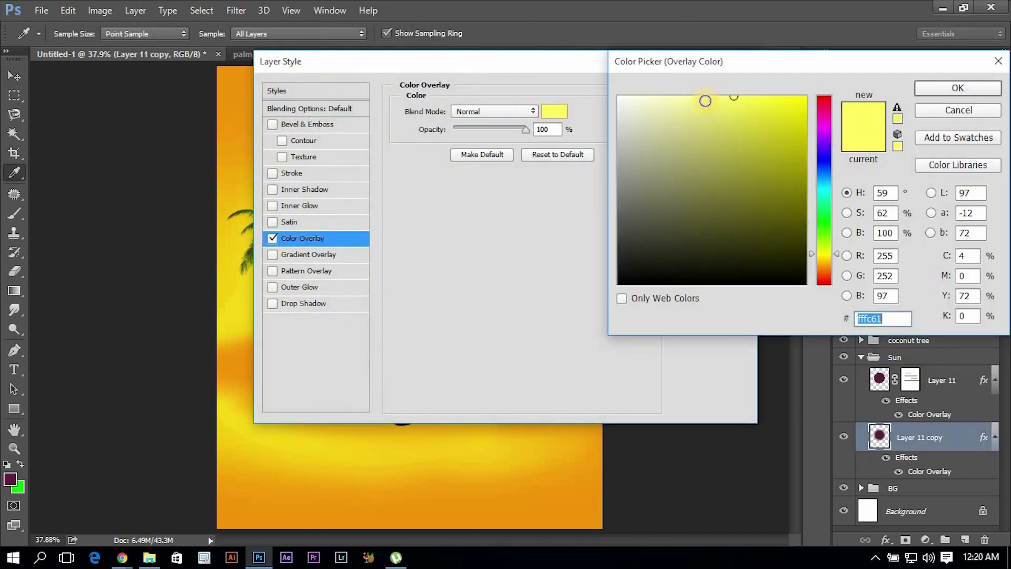
{"action": "left_click", "coordinate": [696, 97]}
{"action": "left_click", "coordinate": [946, 92]}
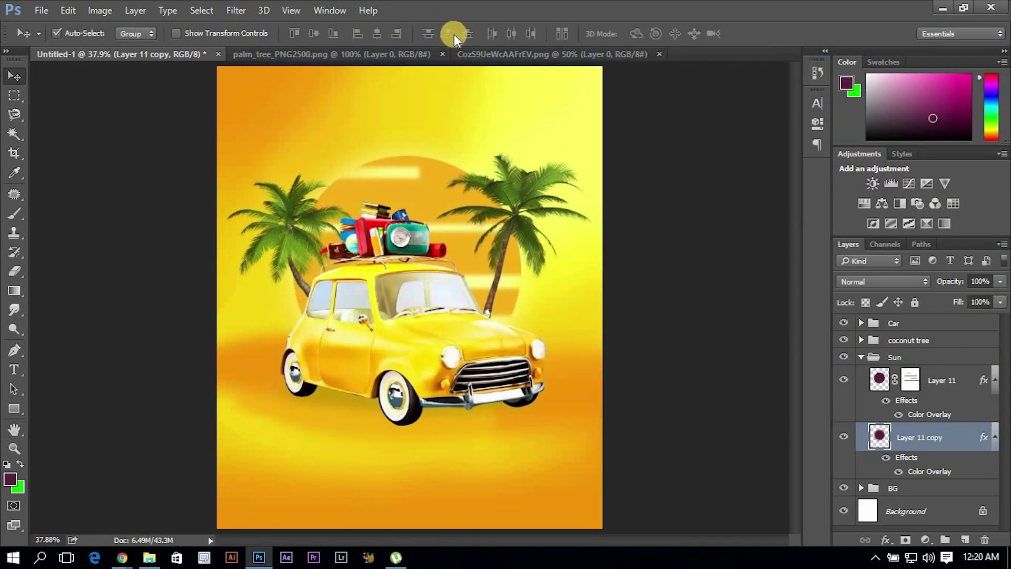
{"action": "mouse_move", "coordinate": [449, 102]}
{"action": "left_mouse_down"}
{"action": "mouse_move", "coordinate": [483, 177]}
{"action": "mouse_move", "coordinate": [462, 169]}
{"action": "left_mouse_up"}
- Apply another Gaussian Blur to Layer 11 copy to soften the glow
{"action": "left_click", "coordinate": [235, 10]}
{"action": "mouse_move", "coordinate": [241, 160]}
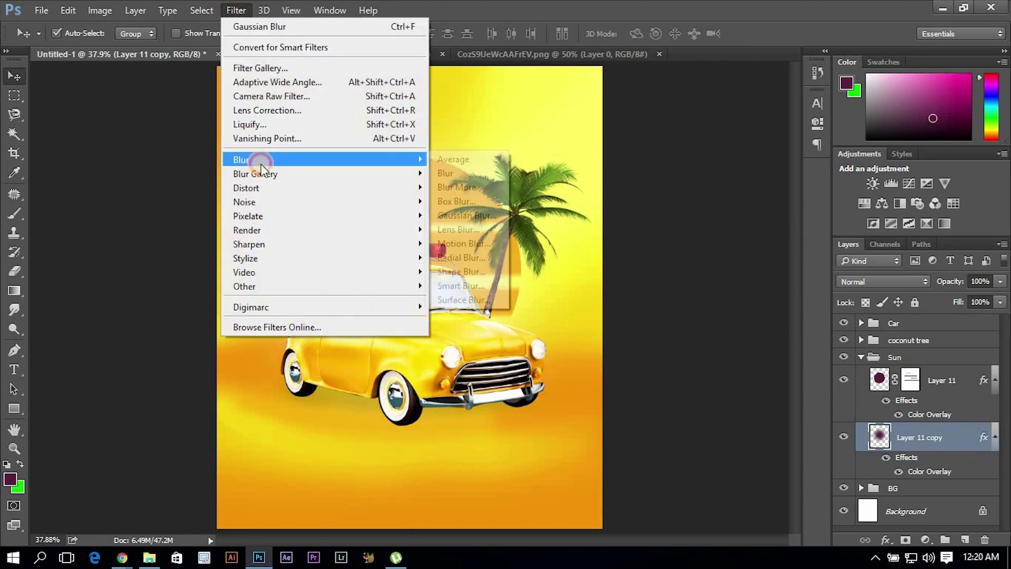
{"action": "left_click", "coordinate": [473, 214]}
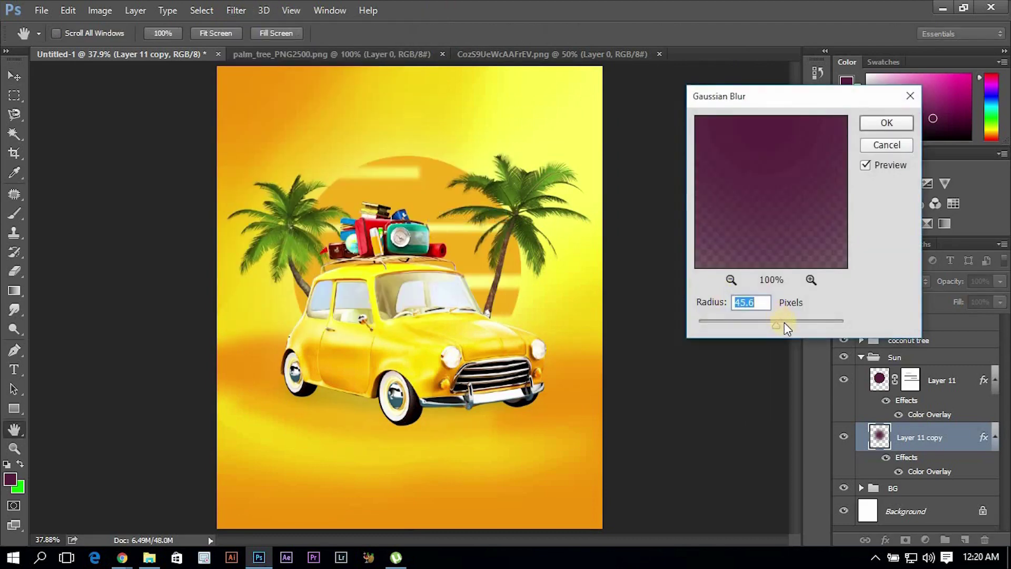
{"action": "left_click_drag", "start_coordinate": [786, 324], "coordinate": [794, 323]}
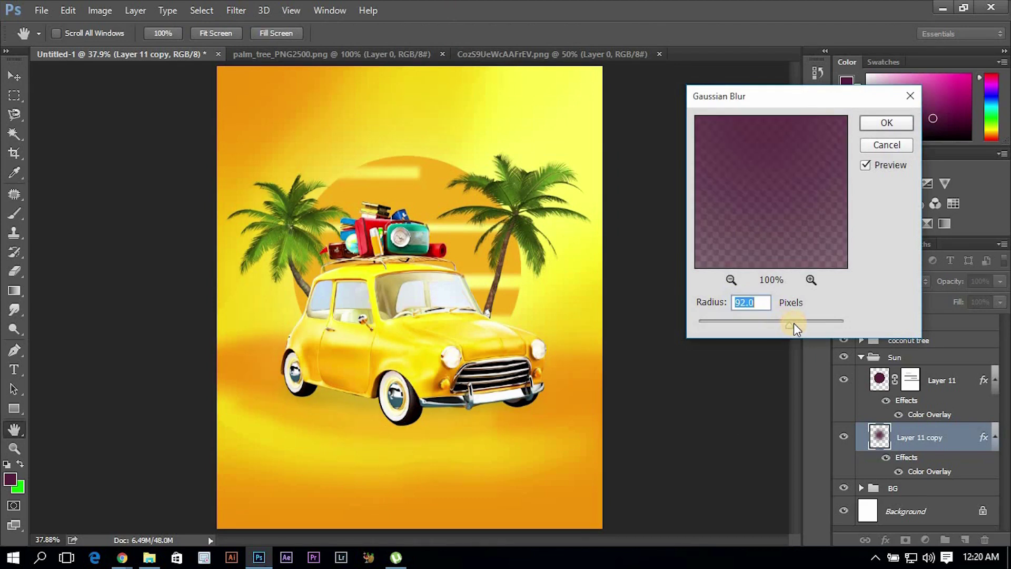
{"action": "left_click_drag", "start_coordinate": [782, 325], "coordinate": [757, 323]}
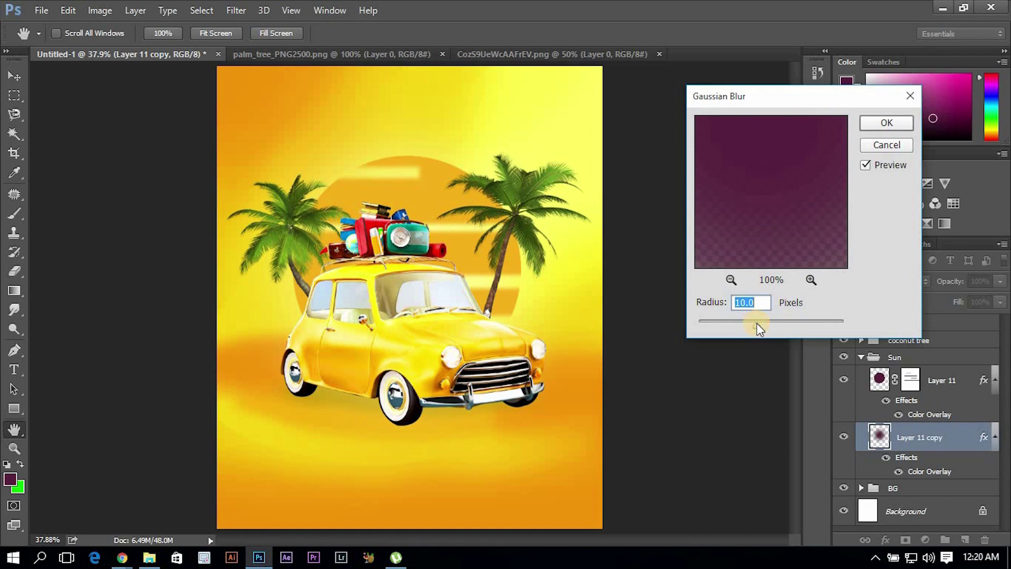
{"action": "key", "text": "Return"}
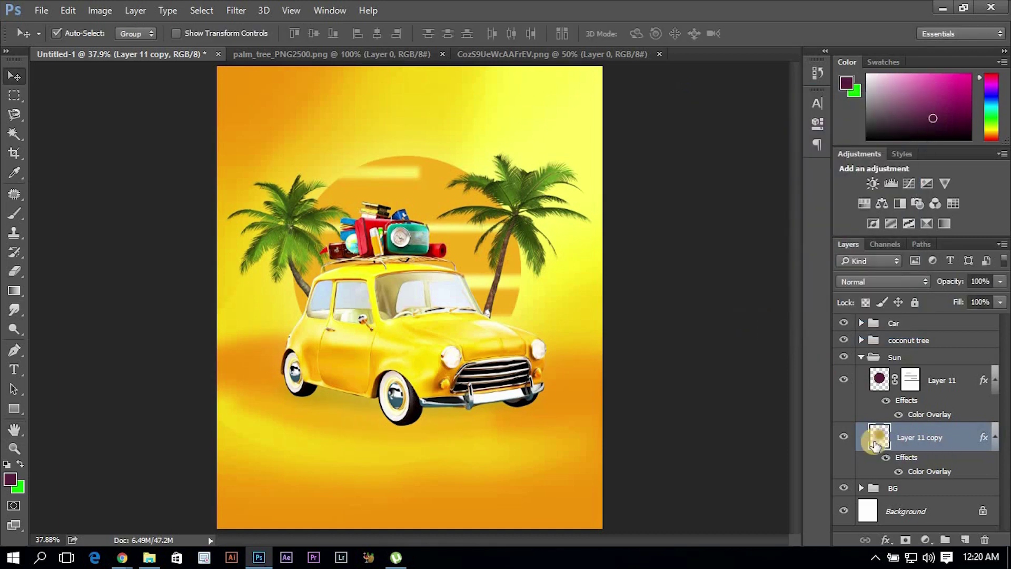
- Mask out the glow layer's area beneath the car
{"action": "left_click", "coordinate": [843, 437]}
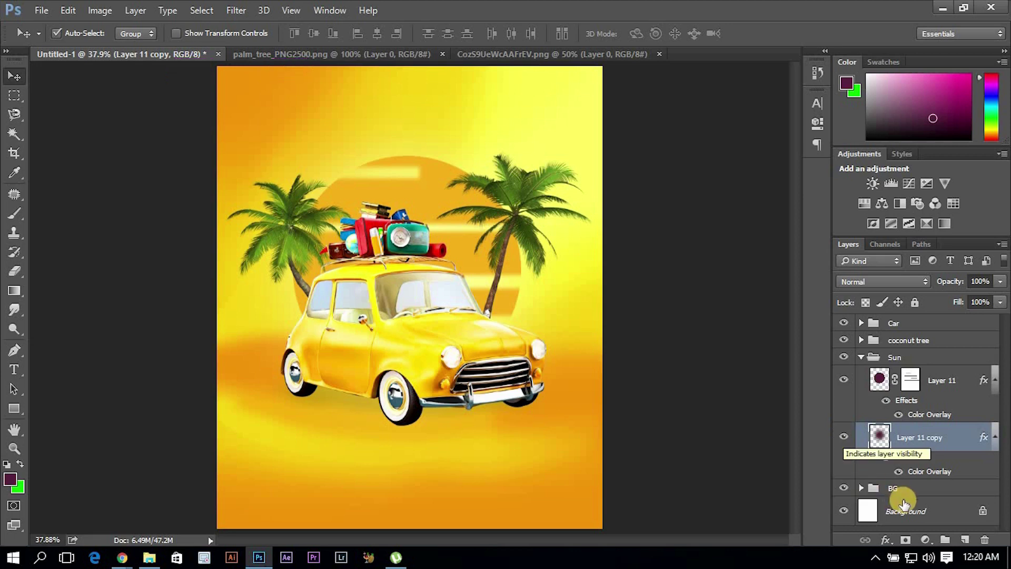
{"action": "left_click", "coordinate": [902, 471]}
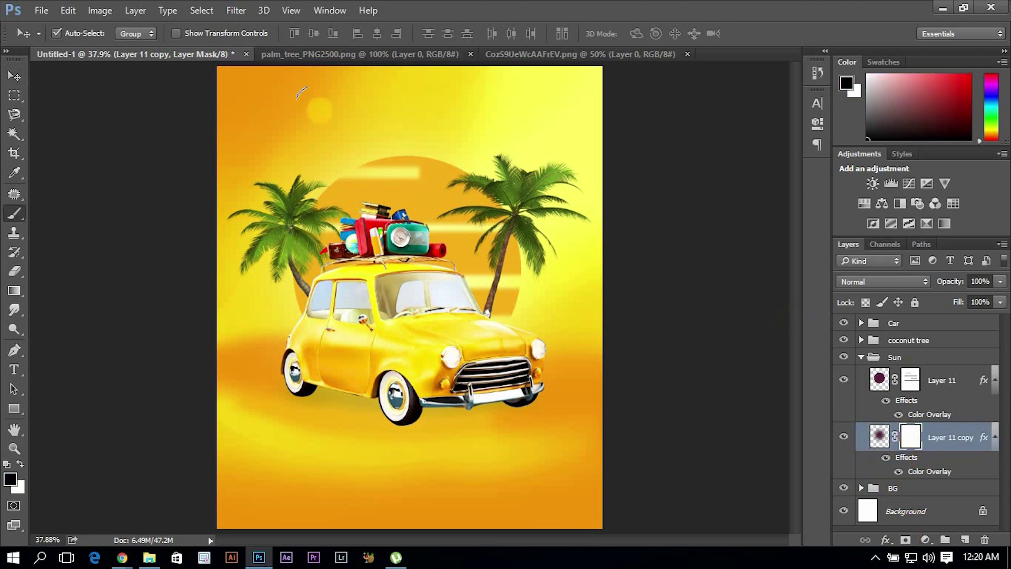
{"action": "key", "text": "b"}
{"action": "left_click_drag", "start_coordinate": [316, 403], "coordinate": [292, 380]}
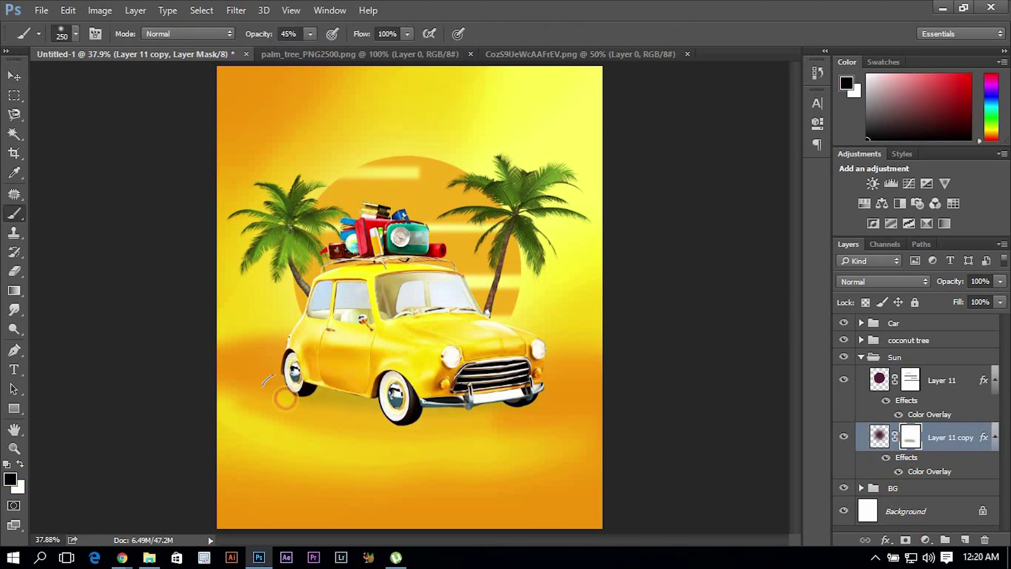
{"action": "left_click", "coordinate": [863, 357]}
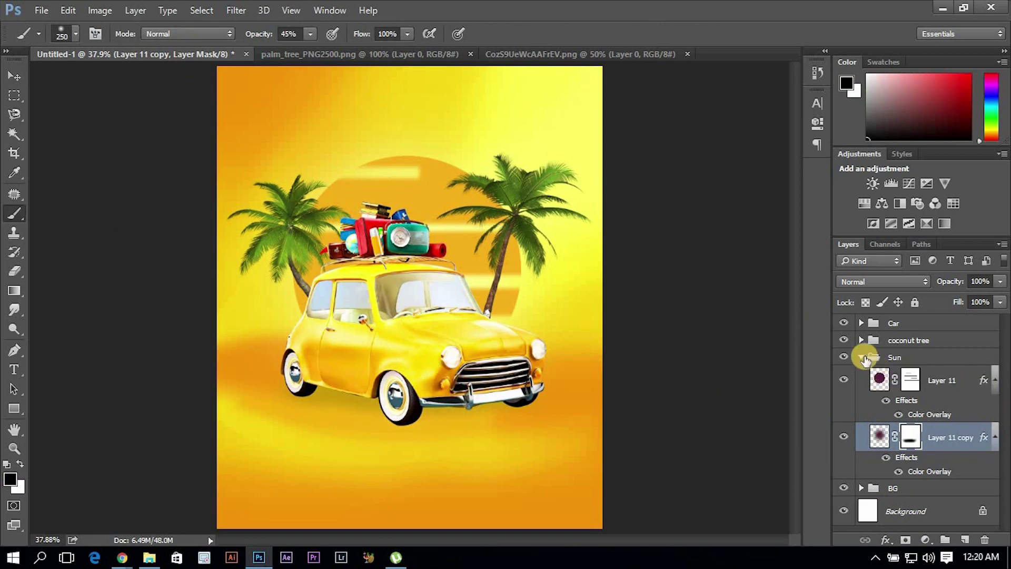
- Add a Sun group mask and fade part of the sun with a 900 px, 26% brush
{"action": "left_click", "coordinate": [925, 362]}
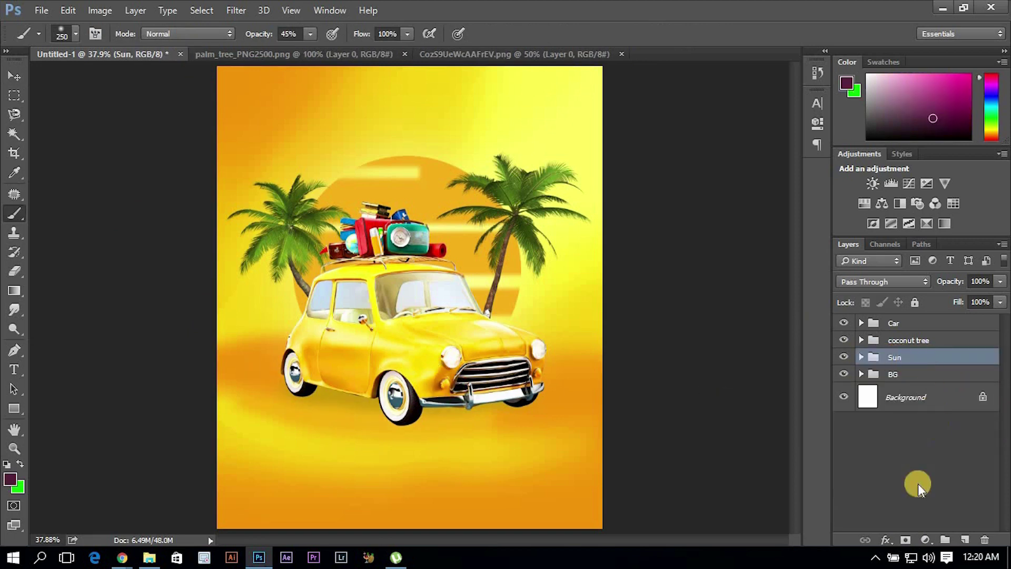
{"action": "left_click", "coordinate": [905, 540]}
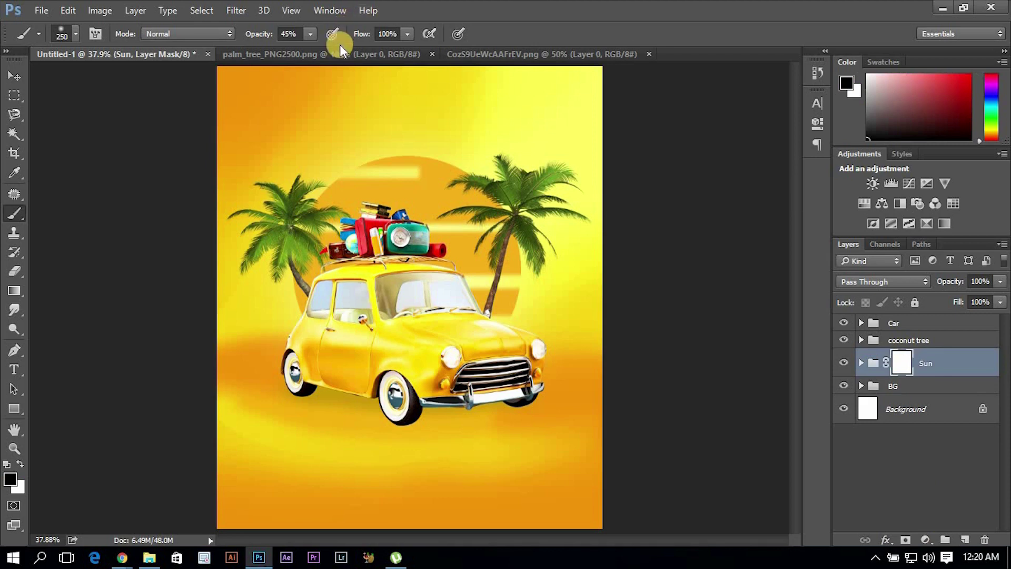
{"action": "left_click_drag", "start_coordinate": [300, 45], "coordinate": [295, 48]}
{"action": "key", "text": "bracketright"}
{"action": "key", "text": "bracketright"}
{"action": "key", "text": "bracketright"}
{"action": "left_click", "coordinate": [406, 157]}
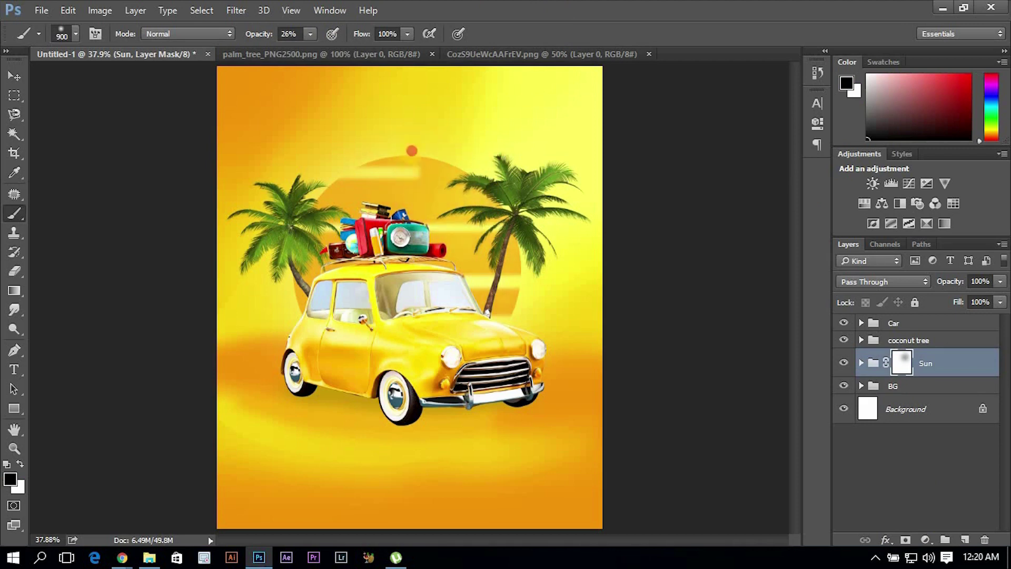
- Paint white on the Sun group mask to restore part of the sun
{"action": "left_click", "coordinate": [634, 306]}
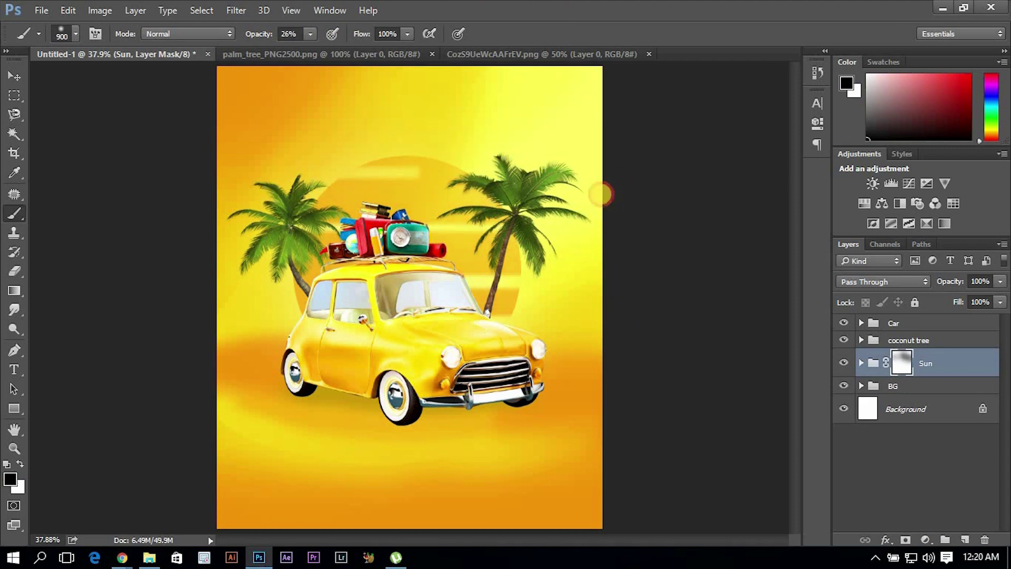
{"action": "left_click", "coordinate": [21, 463]}
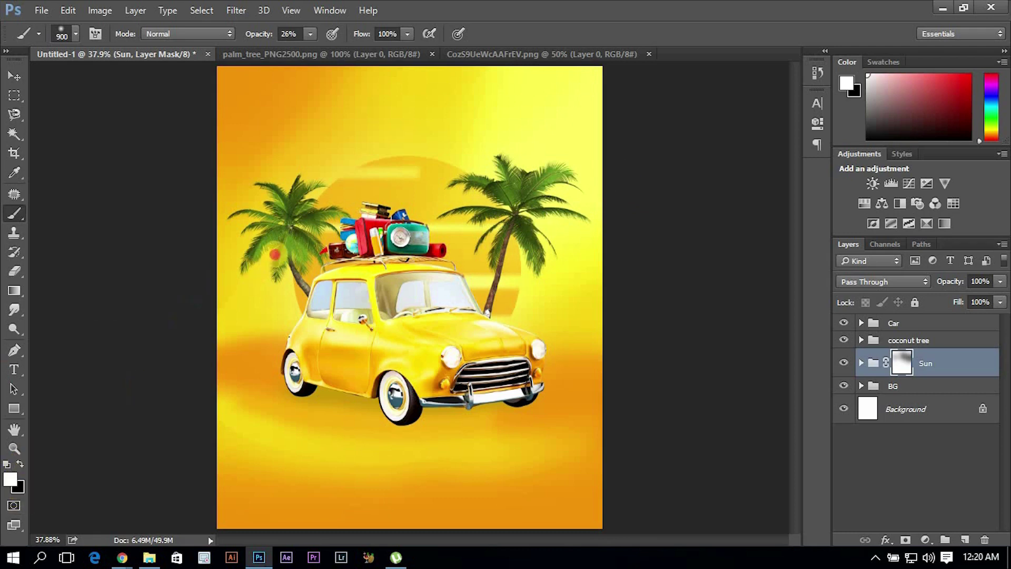
{"action": "mouse_move", "coordinate": [281, 256]}
{"action": "left_mouse_down"}
{"action": "mouse_move", "coordinate": [303, 251]}
{"action": "mouse_move", "coordinate": [266, 279]}
{"action": "left_mouse_up"}
{"action": "key", "text": "ctrl+t"}
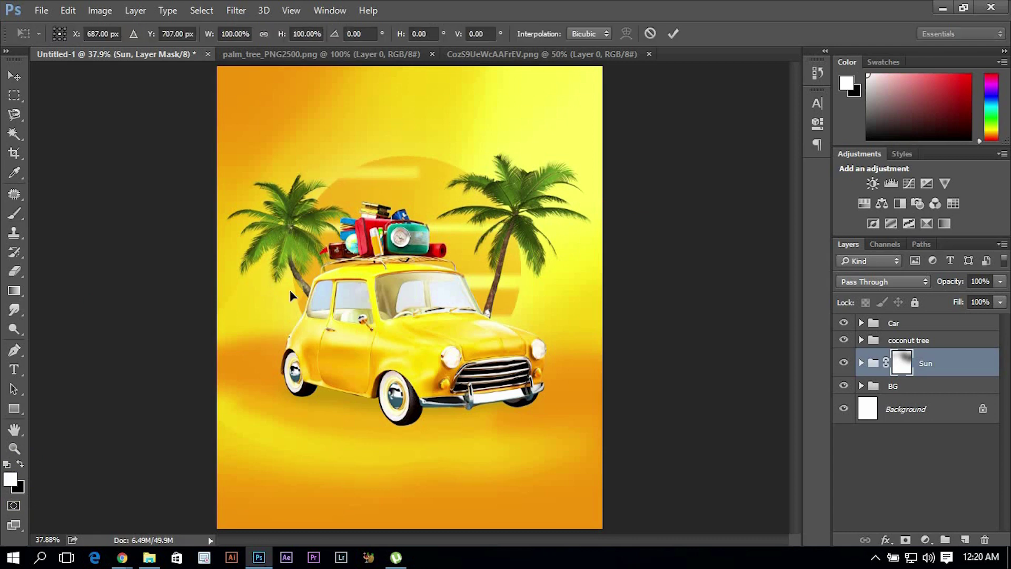
{"action": "left_click", "coordinate": [868, 364]}
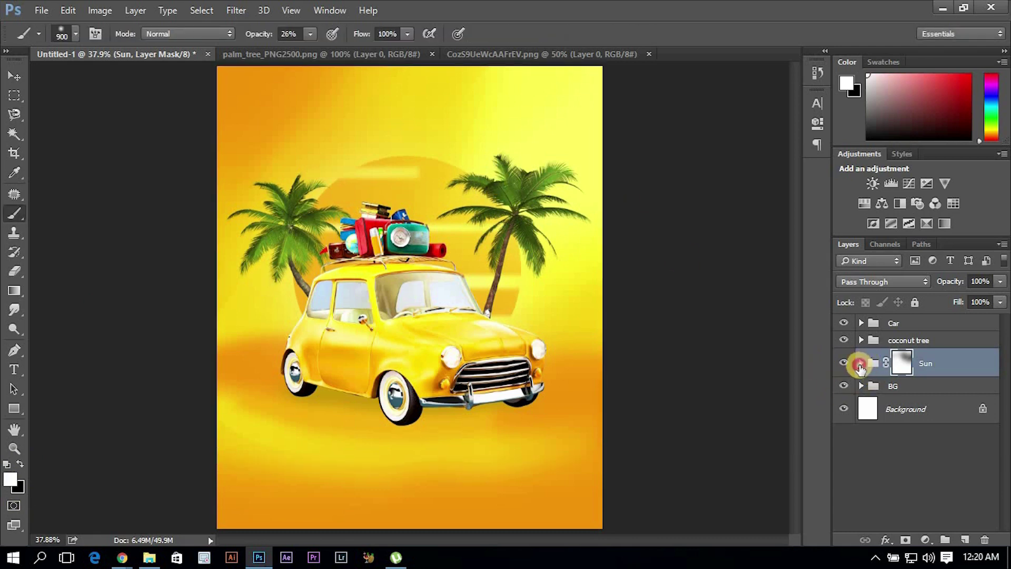
- Shrink the Layer 11 copy glow to about 68% and duplicate it
{"action": "left_click", "coordinate": [861, 363]}
{"action": "left_click", "coordinate": [947, 449]}
{"action": "key", "text": "ctrl+t"}
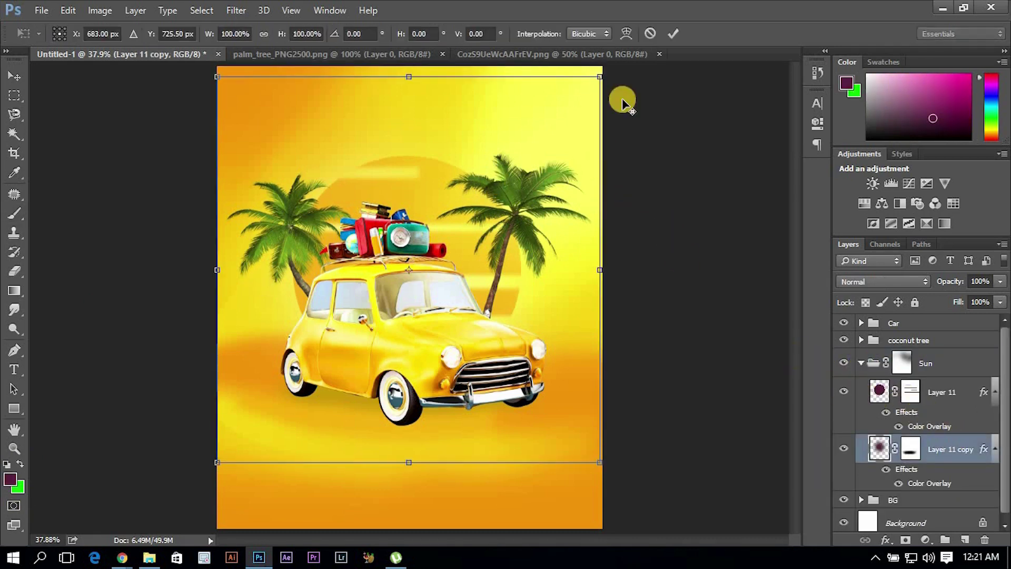
{"action": "left_click_drag", "start_coordinate": [600, 77], "coordinate": [549, 143]}
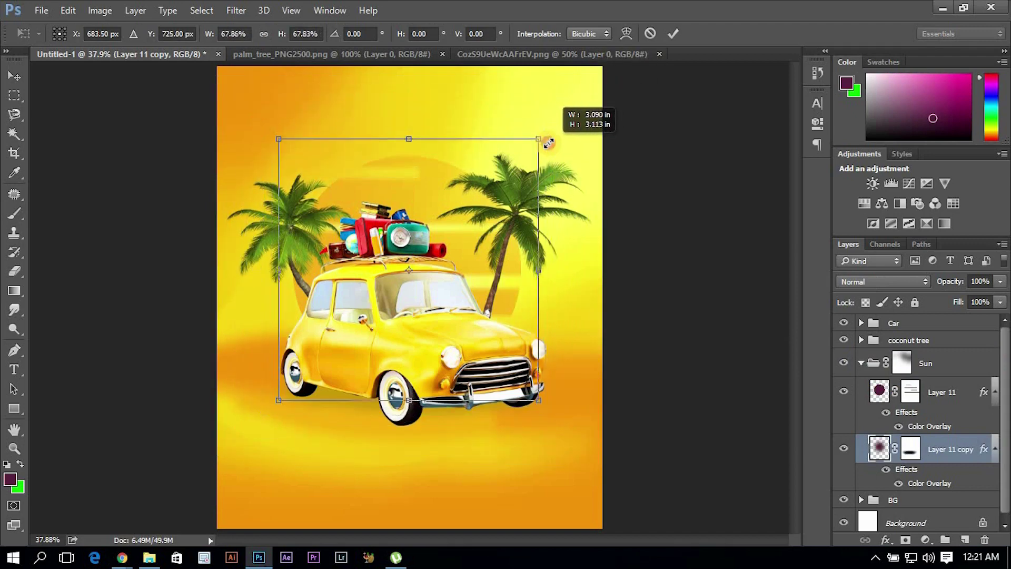
{"action": "key", "text": "Return"}
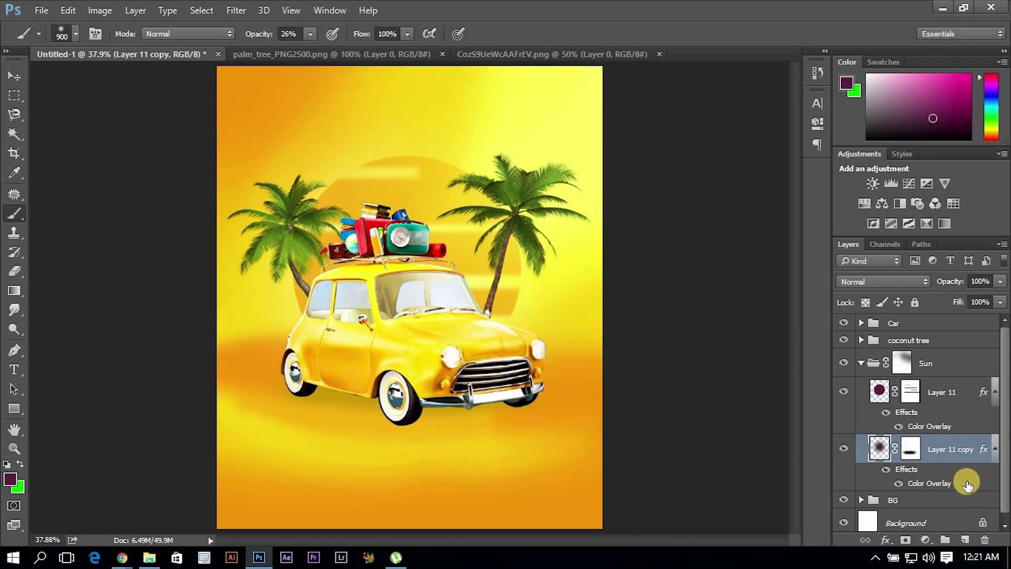
{"action": "key", "text": "ctrl+j"}
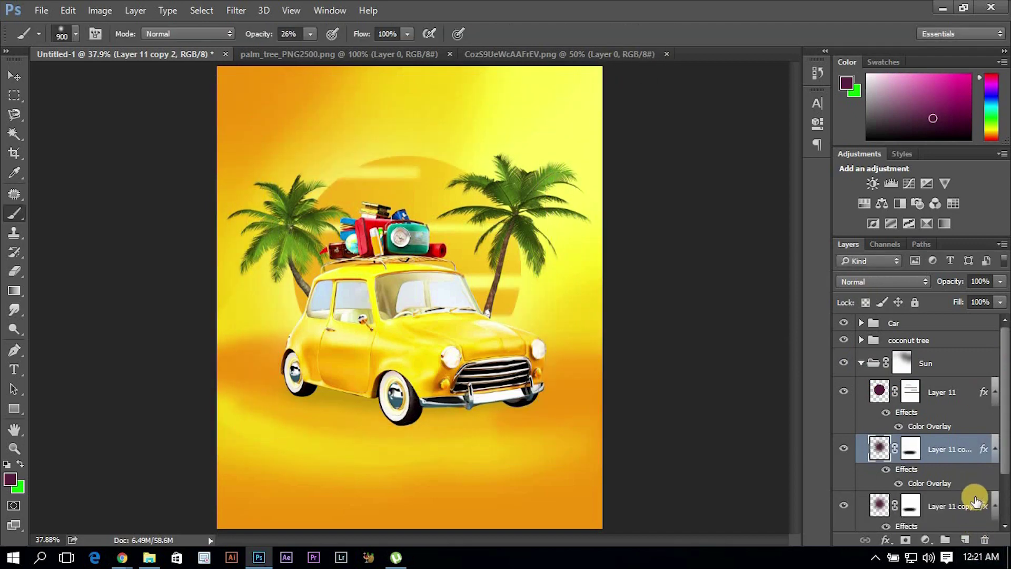
{"action": "key", "text": "v"}
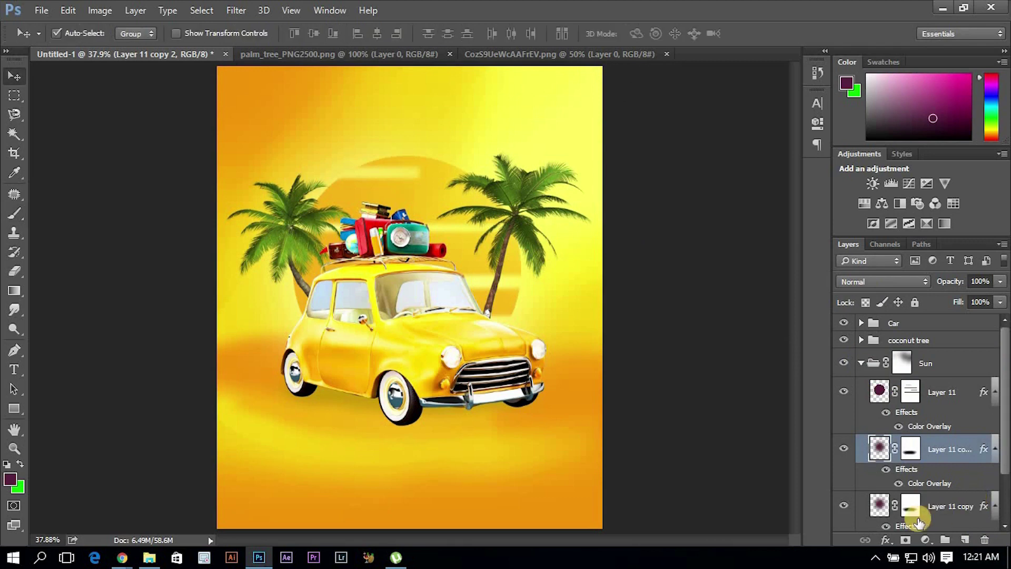
{"action": "left_click", "coordinate": [394, 224]}
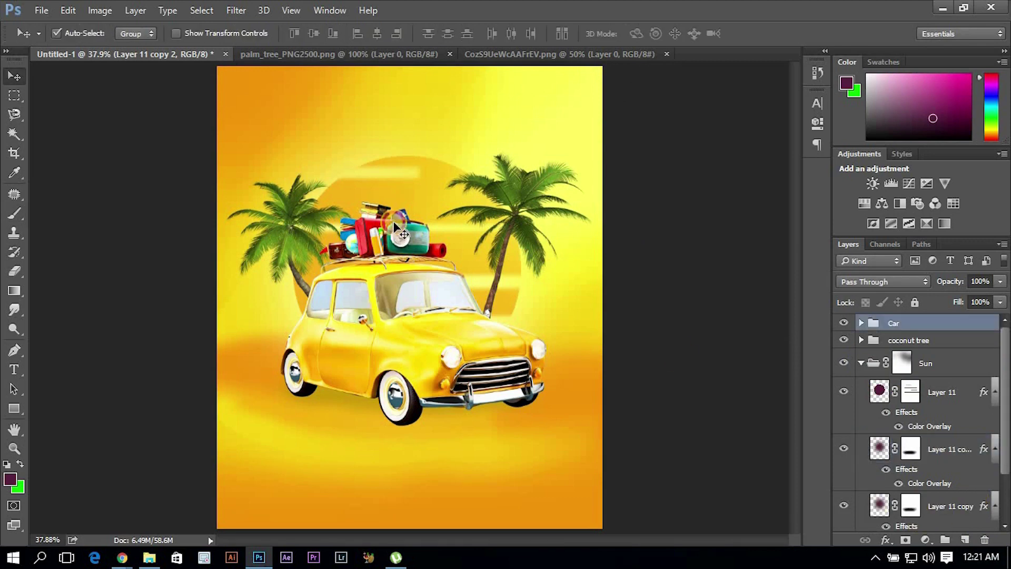
- Collapse Sun and nudge the Car, coconut tree and Sun groups together
{"action": "left_click", "coordinate": [861, 363]}
{"action": "left_click", "coordinate": [930, 365], "text": "shift"}
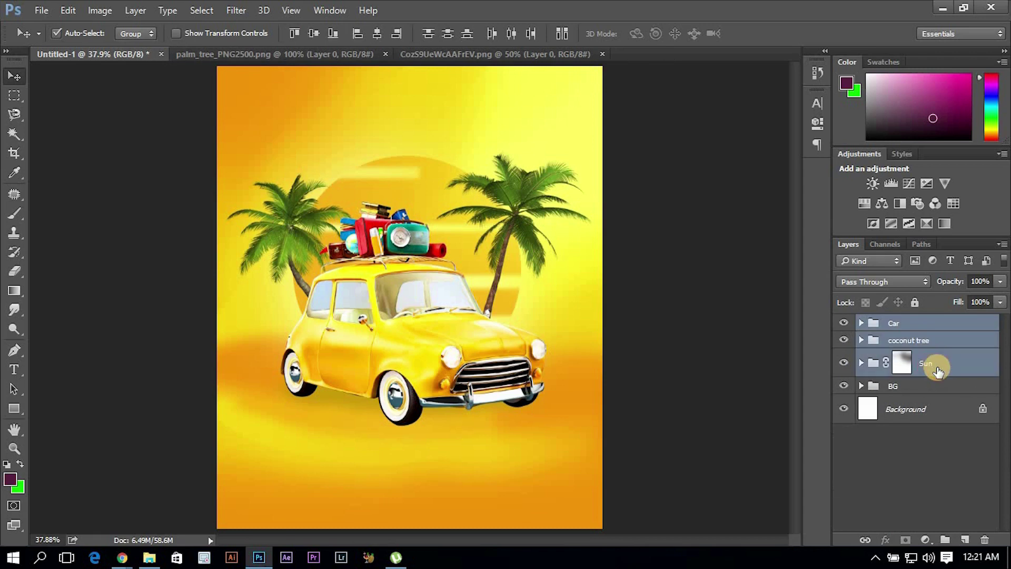
{"action": "key", "text": "shift+Down"}
{"action": "key", "text": "shift+Down"}
{"action": "key", "text": "shift+Down"}
{"action": "key", "text": "shift+Down"}
{"action": "key", "text": "shift+Down"}
{"action": "key", "text": "shift+Down"}
{"action": "key", "text": "shift+Down"}
{"action": "key", "text": "shift+Down"}
{"action": "key", "text": "shift+Down"}
{"action": "key", "text": "shift+Down"}
{"action": "key", "text": "shift+Down"}
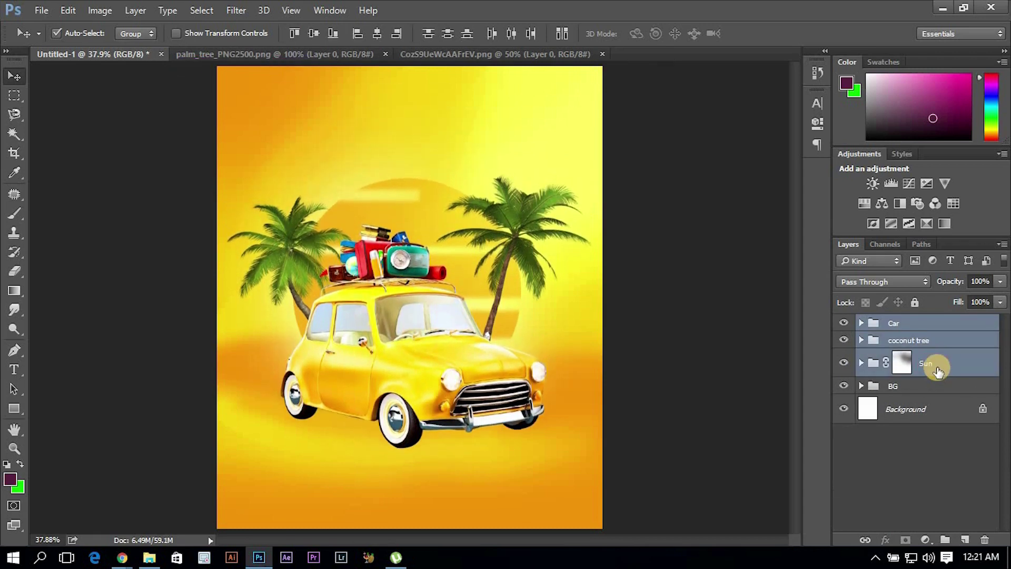
{"action": "key", "text": "shift+Down"}
{"action": "key", "text": "shift+Down"}
{"action": "key", "text": "shift+Down"}
{"action": "key", "text": "shift+Up"}
{"action": "key", "text": "shift+Up"}
{"action": "key", "text": "shift+Up"}
{"action": "key", "text": "shift+Up"}
{"action": "key", "text": "shift+Up"}
{"action": "key", "text": "shift+Up"}
{"action": "key", "text": "shift+Up"}
{"action": "key", "text": "shift+Up"}
{"action": "key", "text": "shift+Up"}
{"action": "key", "text": "shift+Up"}
{"action": "key", "text": "shift+Up"}
{"action": "key", "text": "shift+Up"}
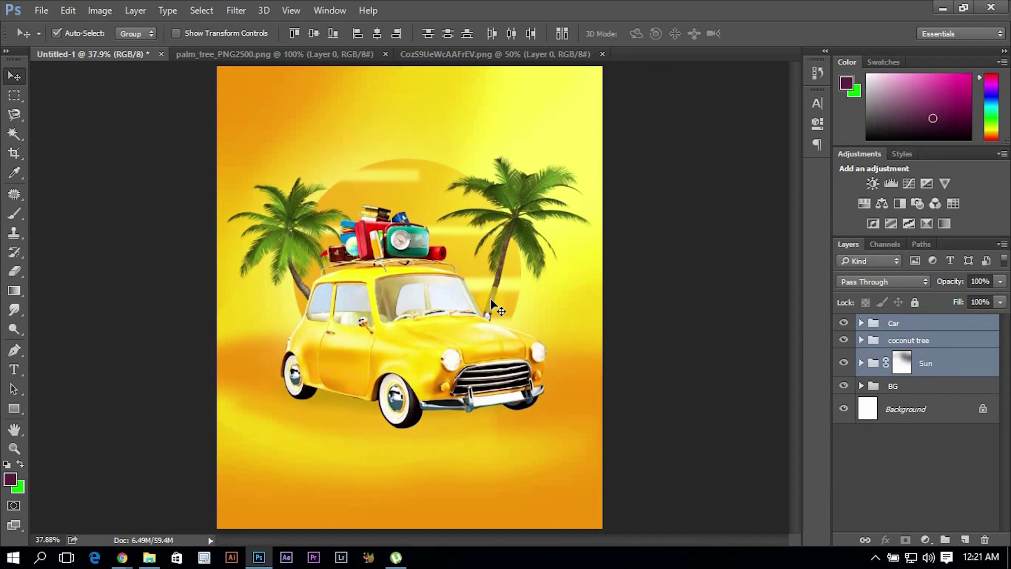
{"action": "key", "text": "shift+Up"}
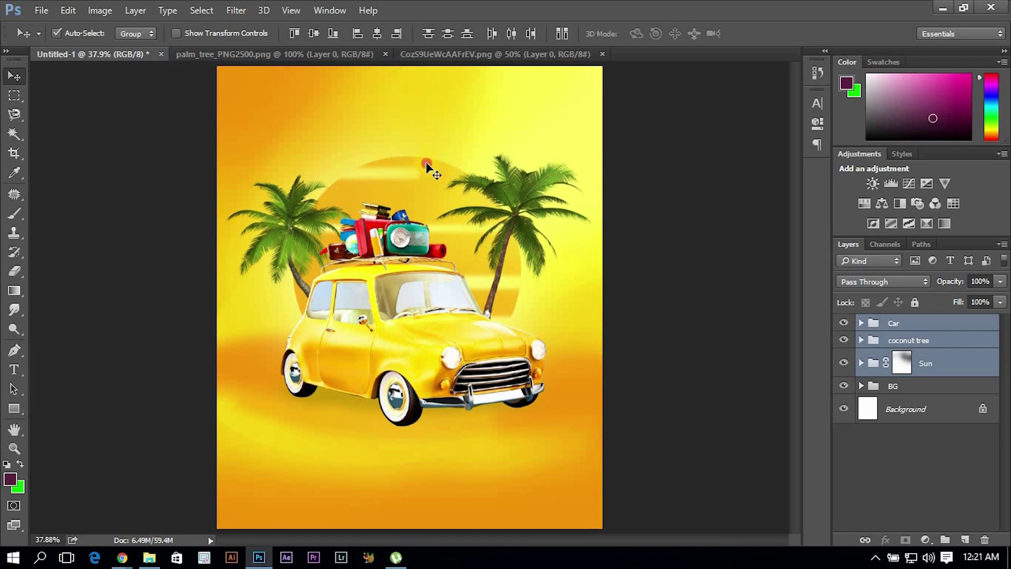
{"action": "left_click", "coordinate": [979, 324]}
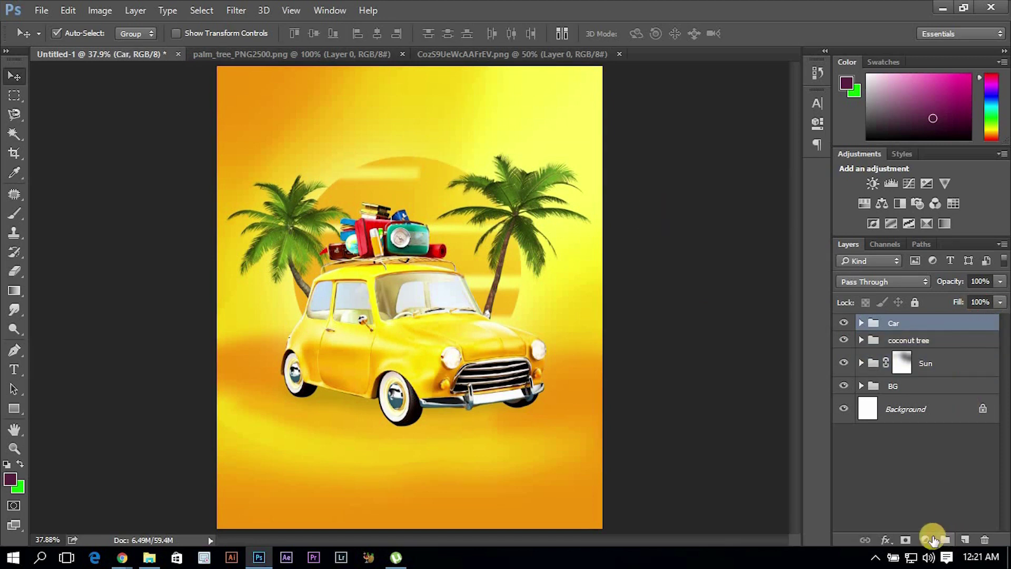
- Add Layer 12 filled with 50% gray and set its blend mode to Overlay
{"action": "left_click", "coordinate": [965, 539]}
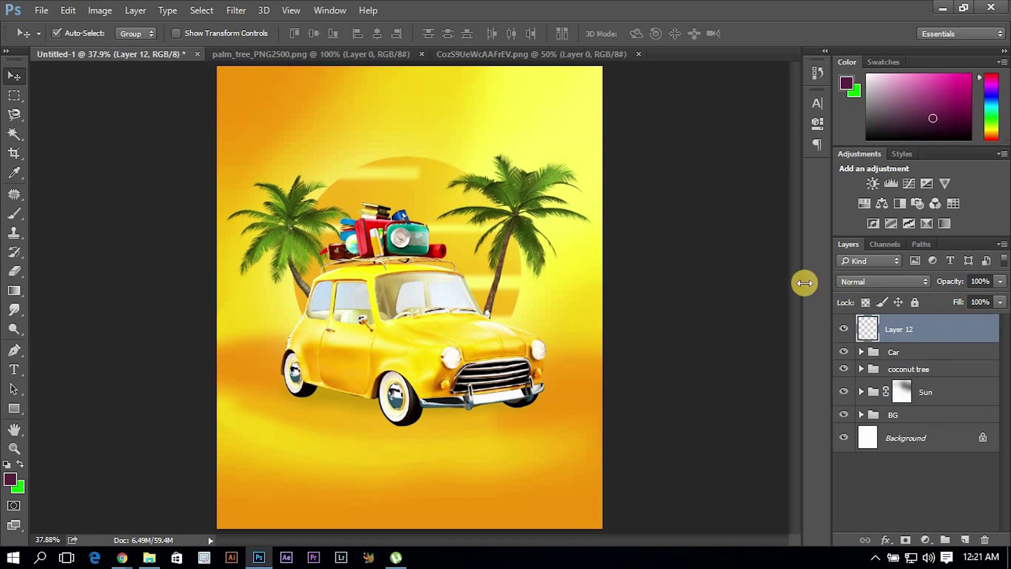
{"action": "key", "text": "shift+F5"}
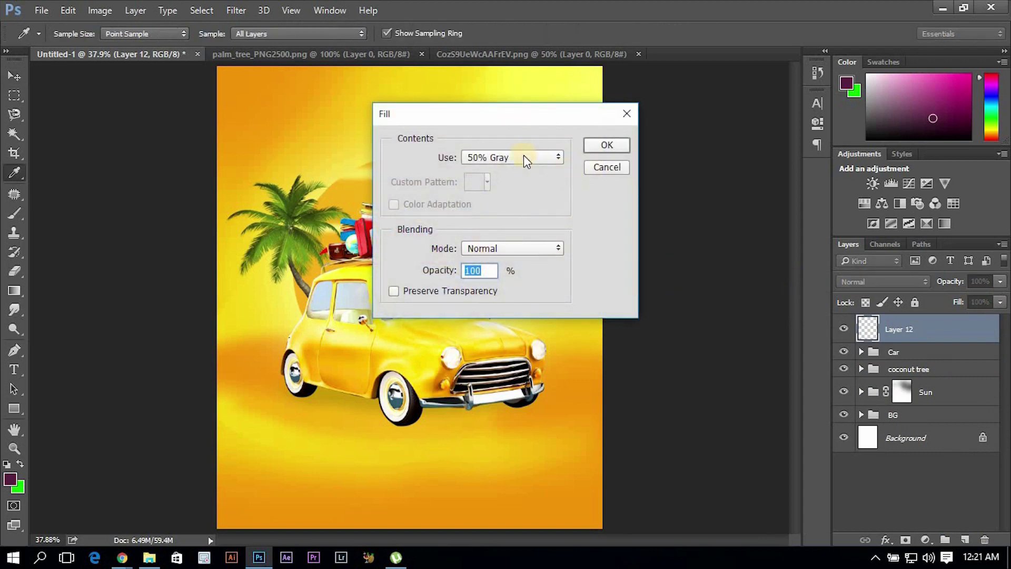
{"action": "left_click", "coordinate": [545, 156]}
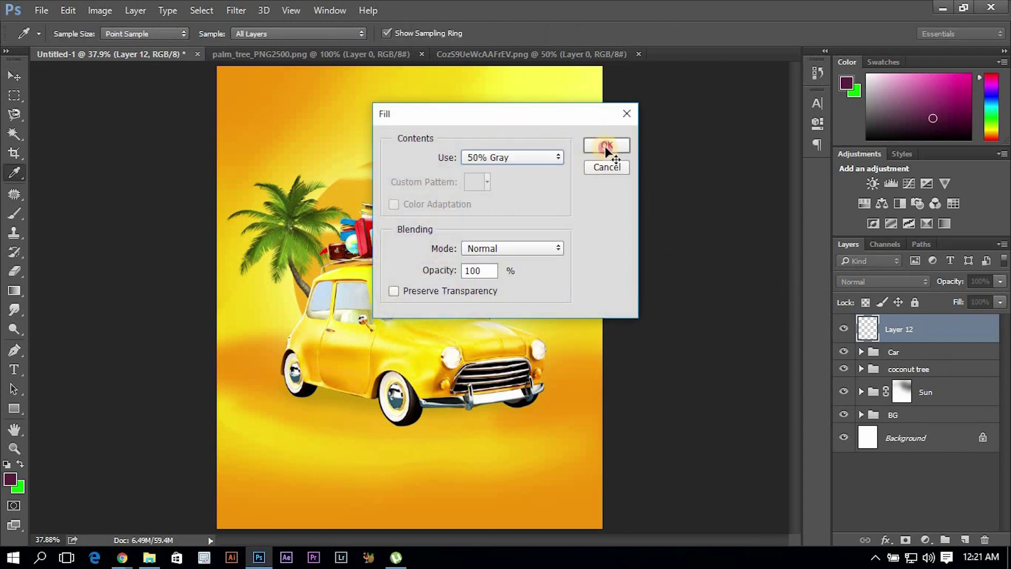
{"action": "left_click", "coordinate": [607, 147]}
{"action": "left_click", "coordinate": [905, 288]}
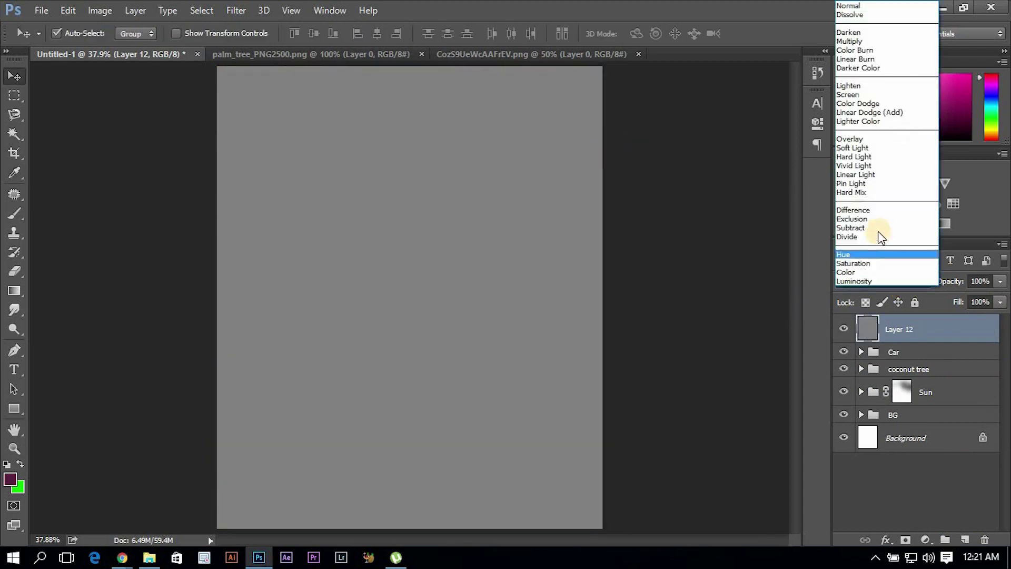
{"action": "left_click", "coordinate": [862, 139]}
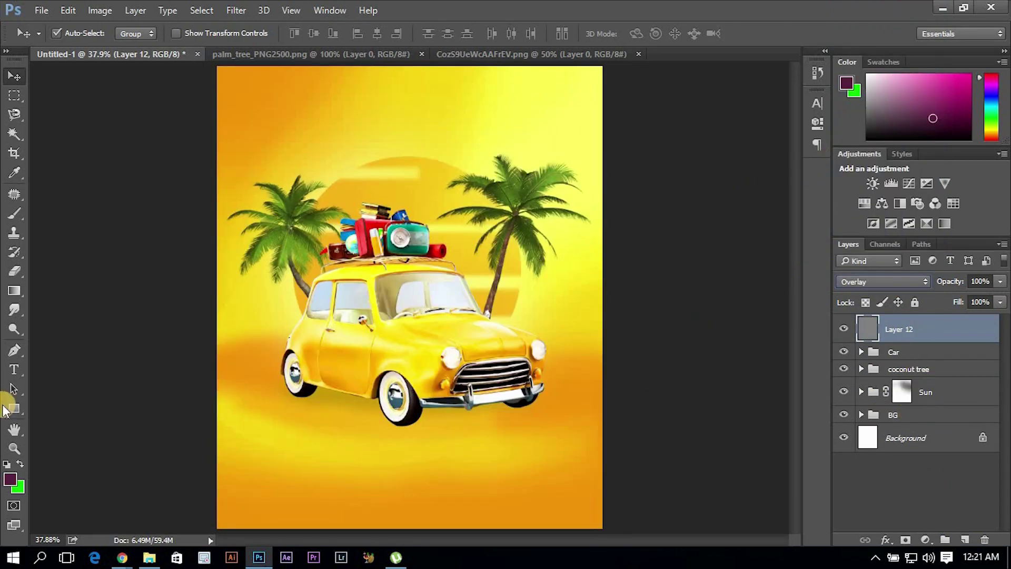
{"action": "left_click", "coordinate": [14, 329]}
- Burn the shadow under the rear wheel and areas across the car body on Layer 12
{"action": "left_click_drag", "start_coordinate": [15, 330], "coordinate": [41, 339]}
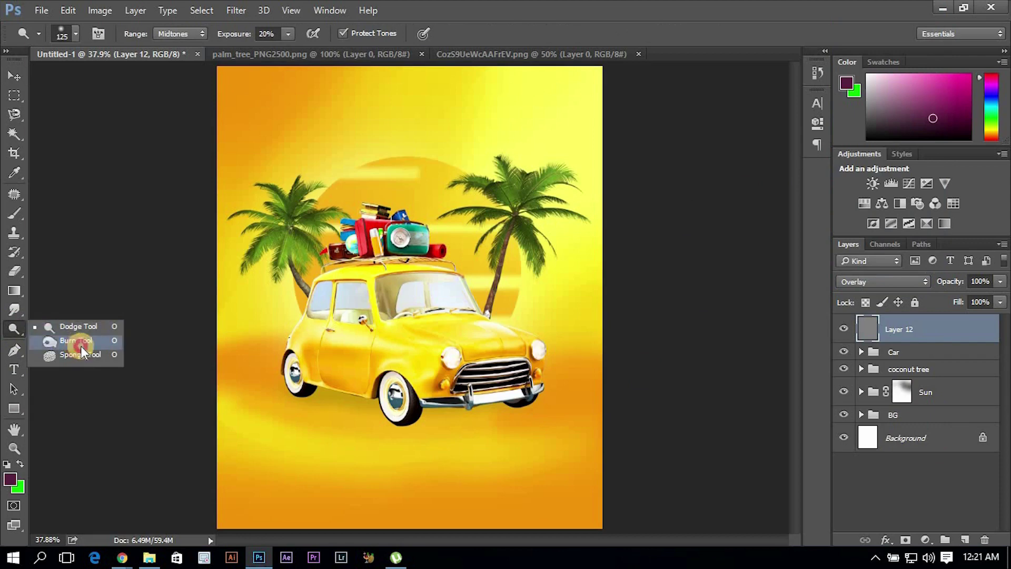
{"action": "left_click", "coordinate": [64, 340]}
{"action": "scroll", "coordinate": [311, 382], "scroll_direction": "up", "scroll_amount": 3}
{"action": "scroll", "coordinate": [315, 383], "scroll_direction": "up", "scroll_amount": 1}
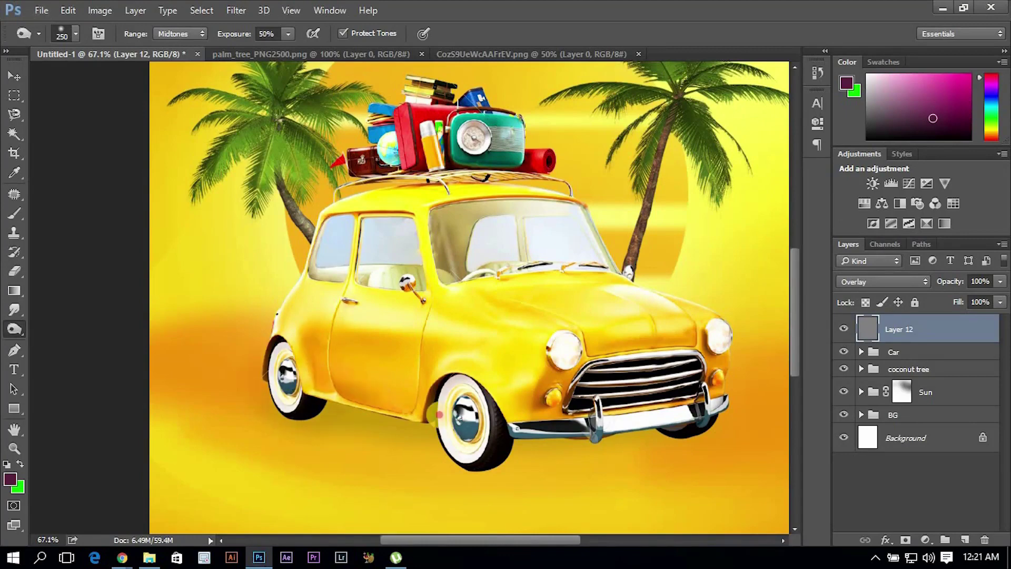
{"action": "scroll", "coordinate": [496, 409], "scroll_direction": "down", "scroll_amount": 2}
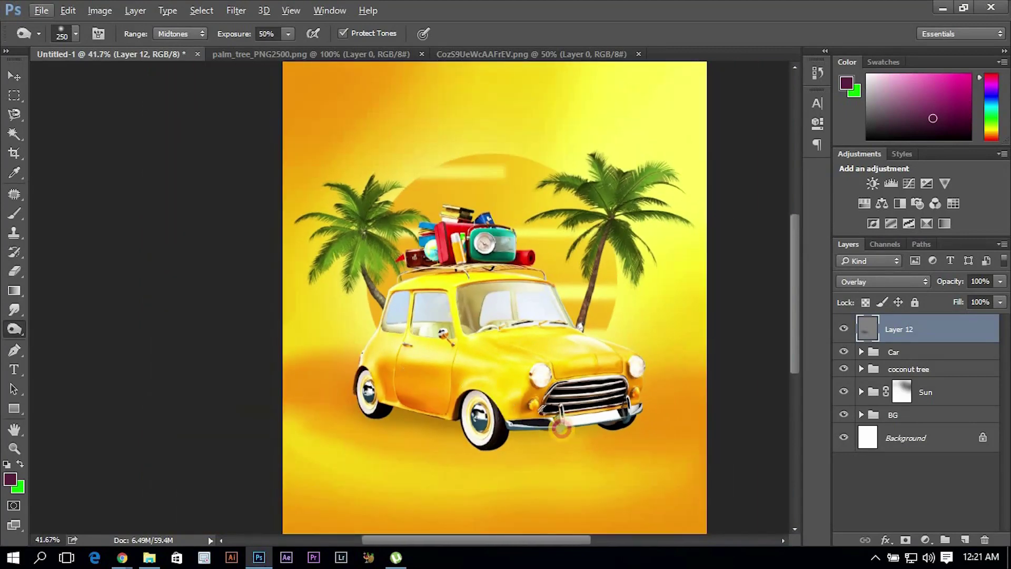
{"action": "left_click_drag", "start_coordinate": [344, 399], "coordinate": [339, 414]}
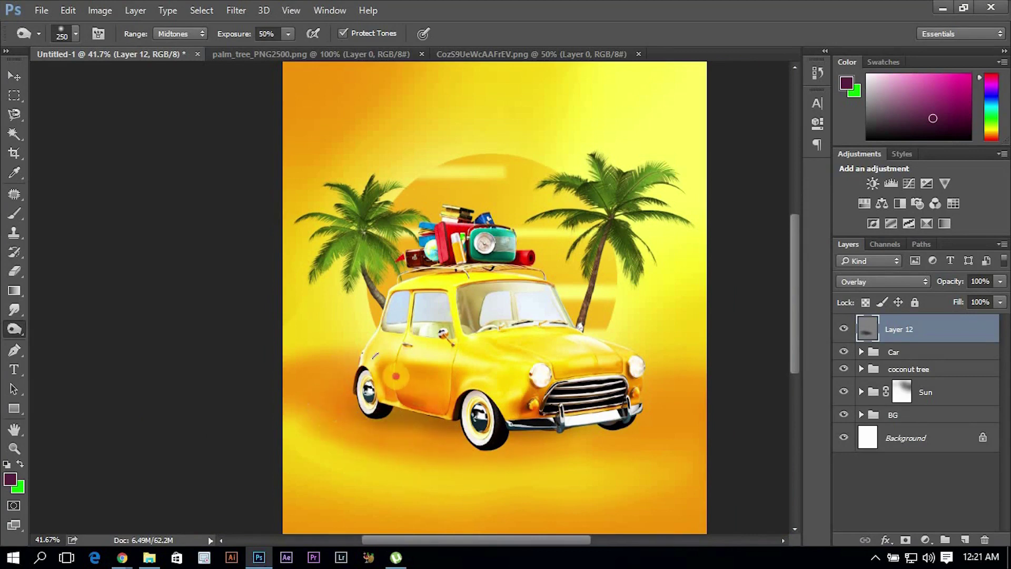
{"action": "left_click_drag", "start_coordinate": [474, 237], "coordinate": [422, 247]}
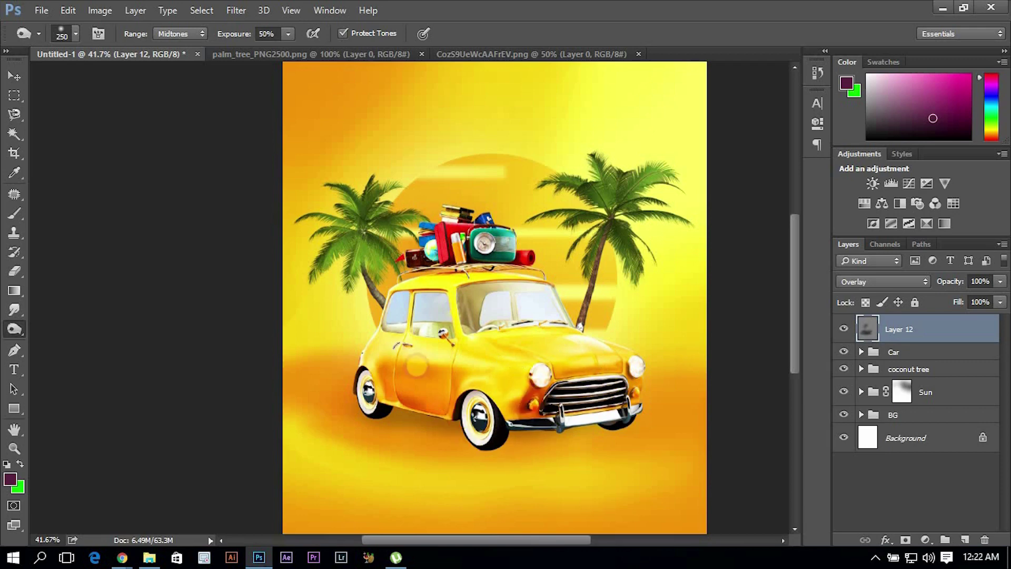
{"action": "scroll", "coordinate": [424, 369], "scroll_direction": "down", "scroll_amount": 1}
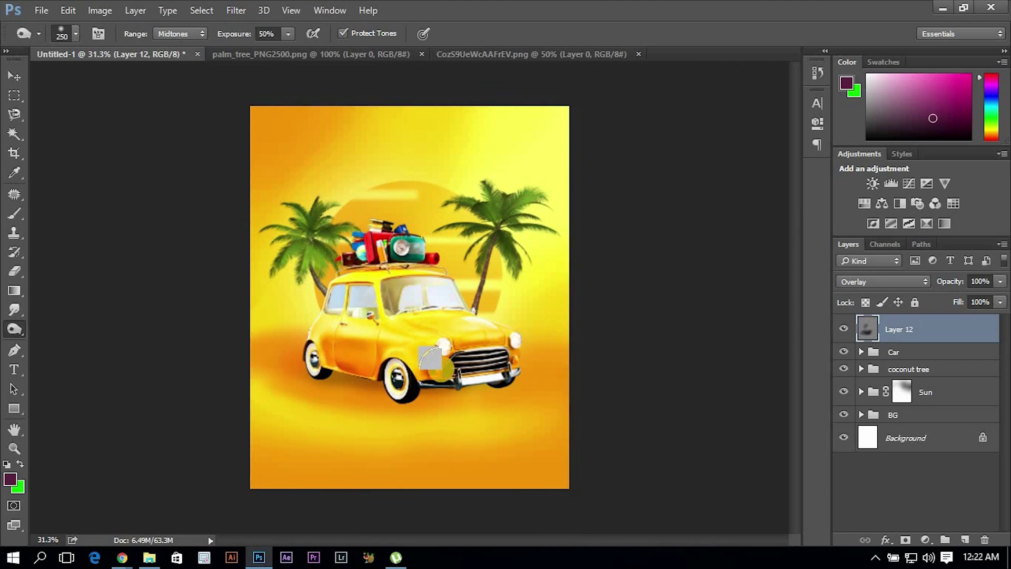
{"action": "key", "text": "p"}
{"action": "scroll", "coordinate": [279, 362], "scroll_direction": "up", "scroll_amount": 1}
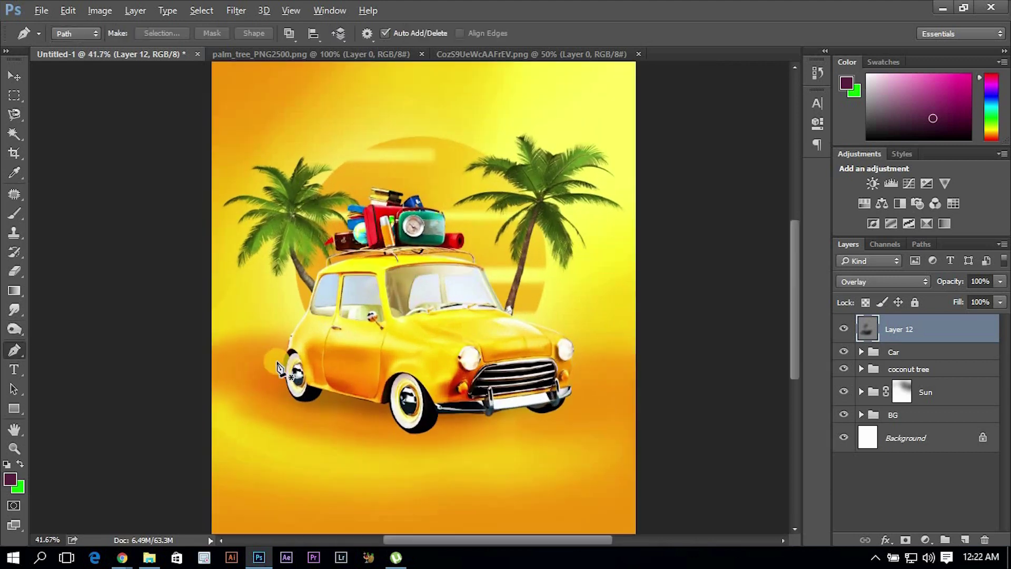
- Draw a curved pen path around the ground beneath the car, past the wheel and grille
{"action": "left_click", "coordinate": [365, 375]}
{"action": "left_click_drag", "start_coordinate": [408, 379], "coordinate": [428, 395]}
{"action": "left_click", "coordinate": [391, 458]}
{"action": "left_click_drag", "start_coordinate": [301, 436], "coordinate": [248, 385]}
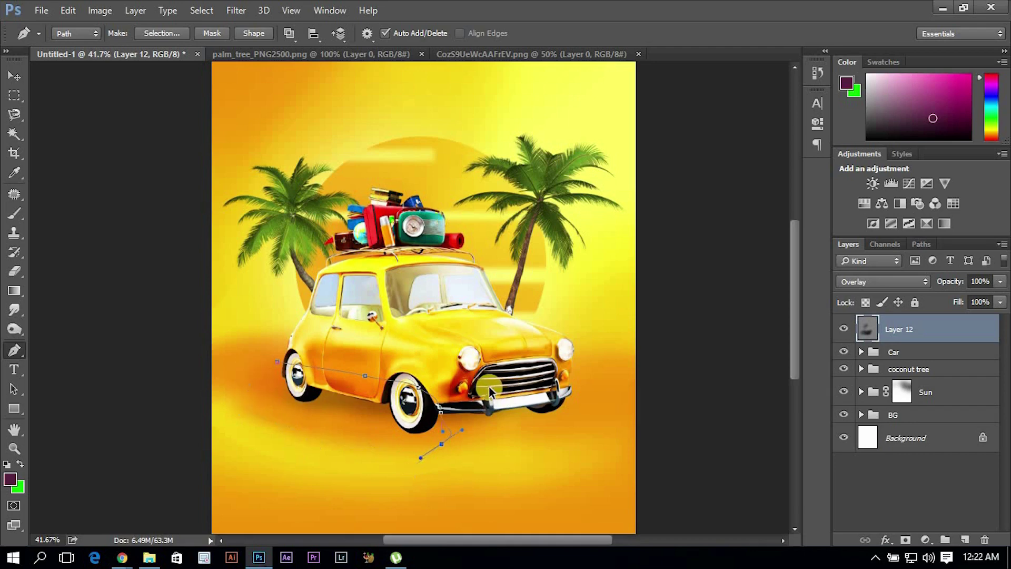
{"action": "left_click", "coordinate": [472, 369]}
{"action": "left_click", "coordinate": [522, 419]}
{"action": "left_click_drag", "start_coordinate": [450, 437], "coordinate": [416, 437]}
{"action": "left_click_drag", "start_coordinate": [303, 435], "coordinate": [214, 394]}
- Close the path, convert it to a selection and feather it by 30 px
{"action": "left_click", "coordinate": [214, 392]}
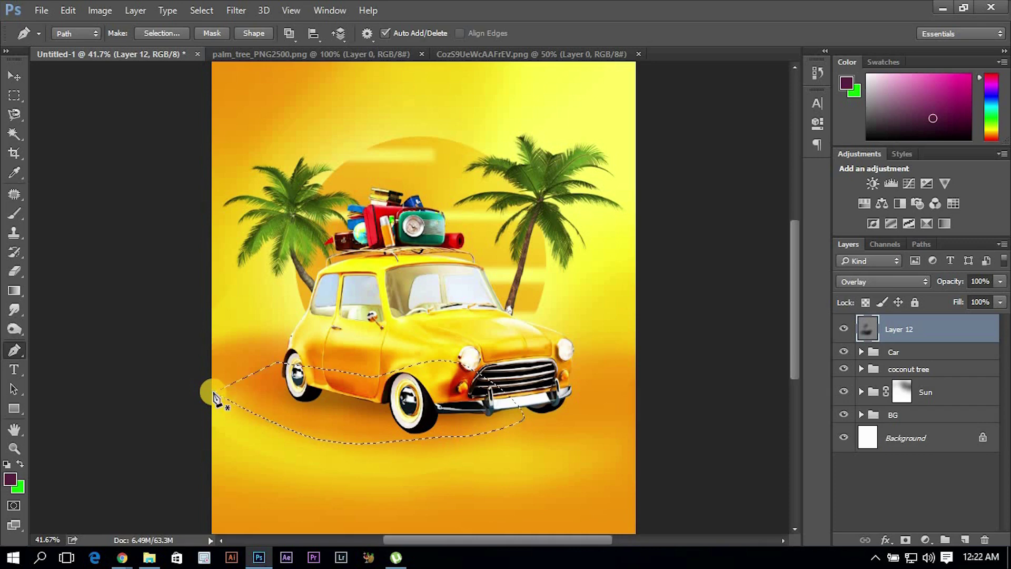
{"action": "key", "text": "ctrl+Return"}
{"action": "key", "text": "shift+F6"}
{"action": "key", "text": "Return"}
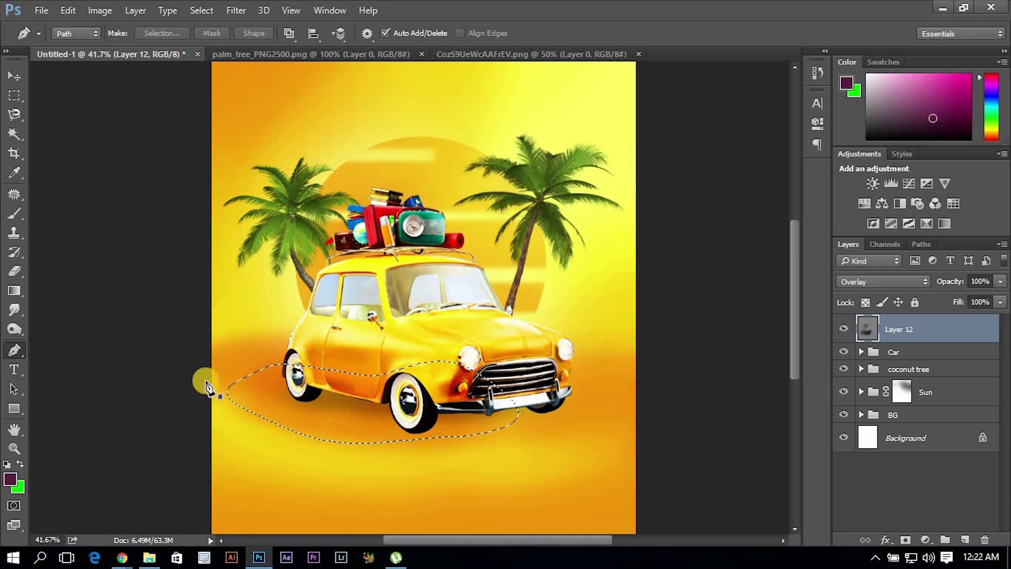
- Test a dark purple shadow fill on a new layer, then undo it and delete Layer 13
{"action": "left_click", "coordinate": [929, 358]}
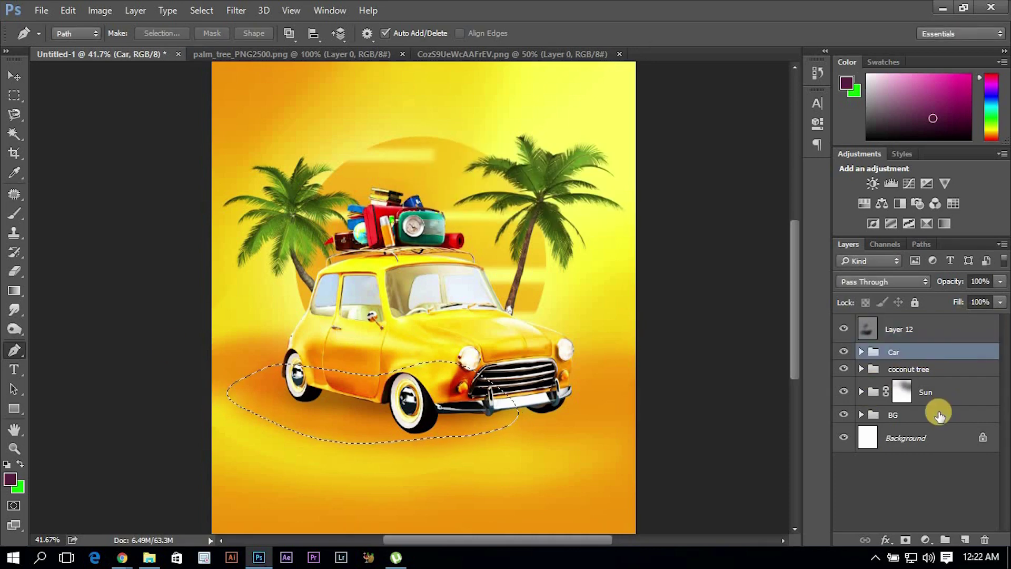
{"action": "key", "text": "ctrl+j"}
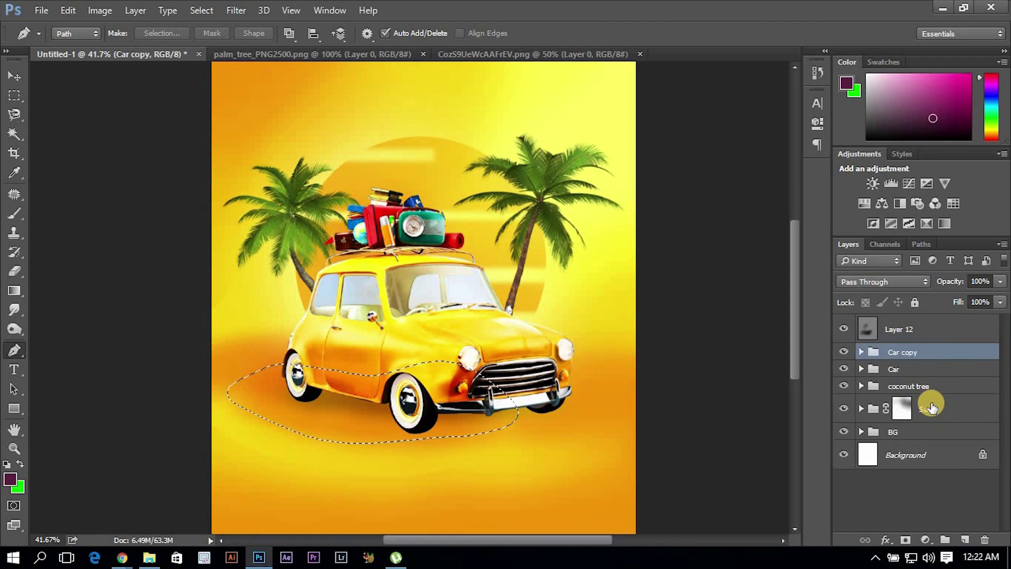
{"action": "key", "text": "ctrl+z"}
{"action": "left_click", "coordinate": [964, 540]}
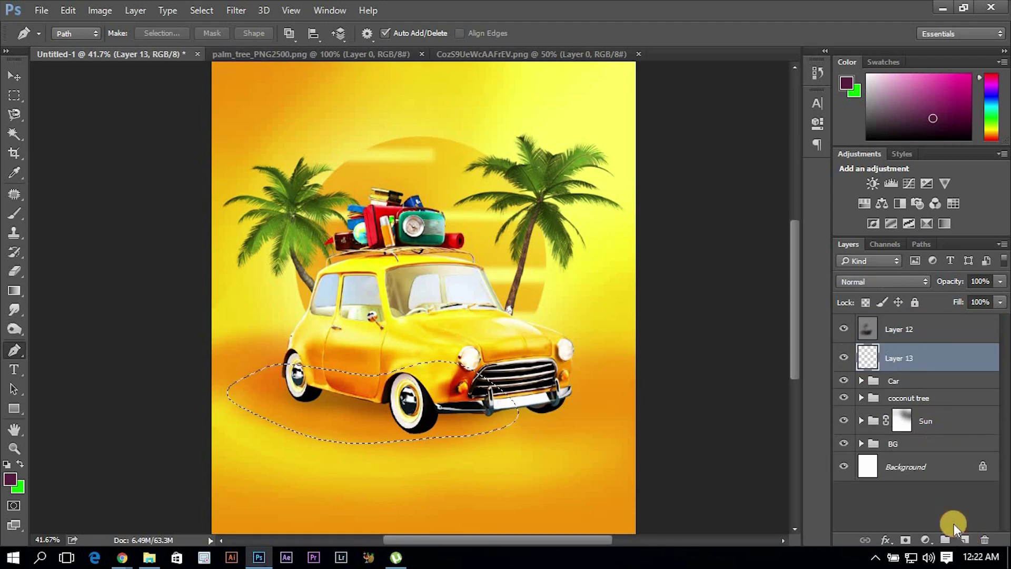
{"action": "key", "text": "alt+BackSpace"}
{"action": "key", "text": "ctrl+d"}
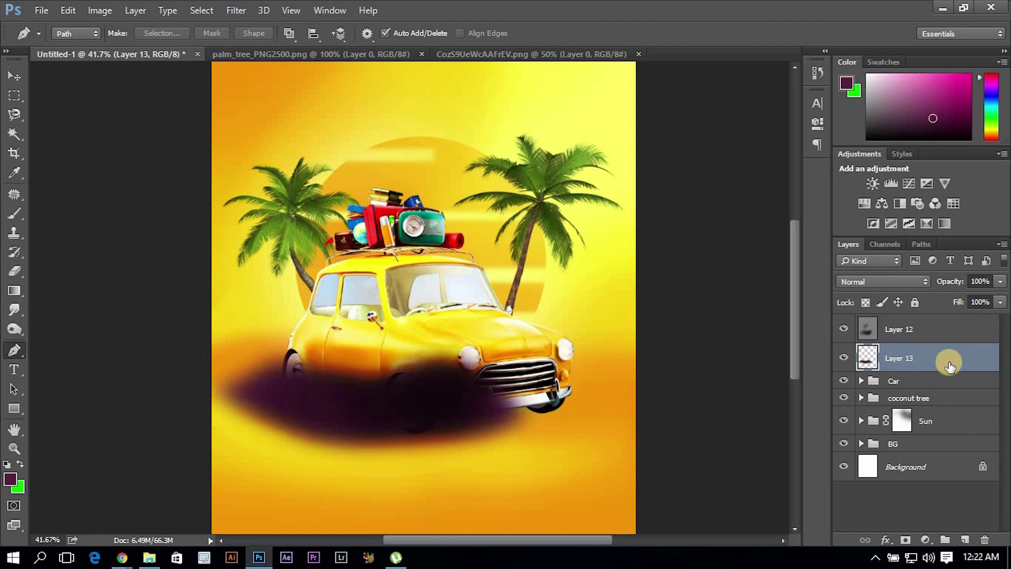
{"action": "key", "text": "ctrl+z"}
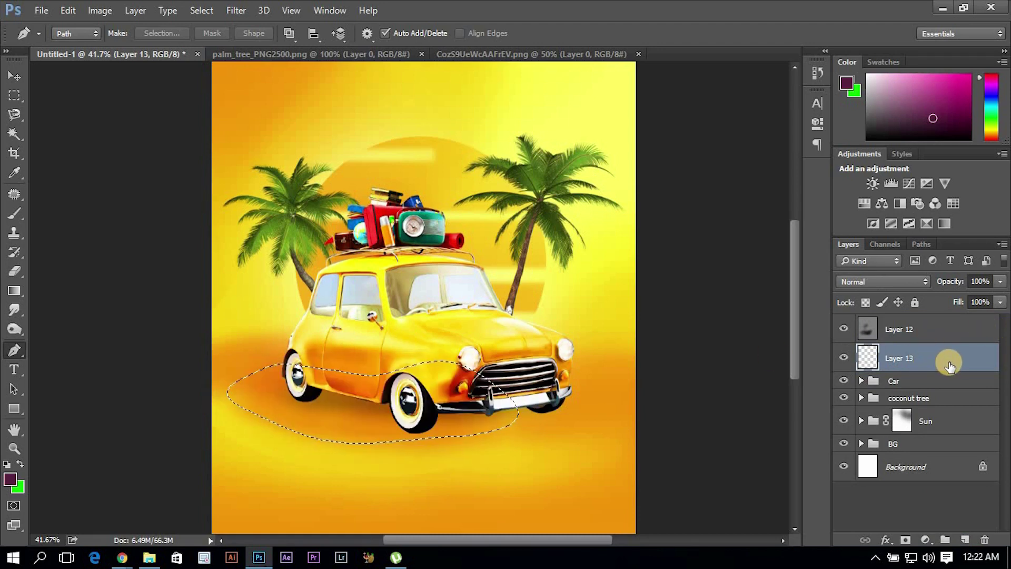
{"action": "key", "text": "Delete"}
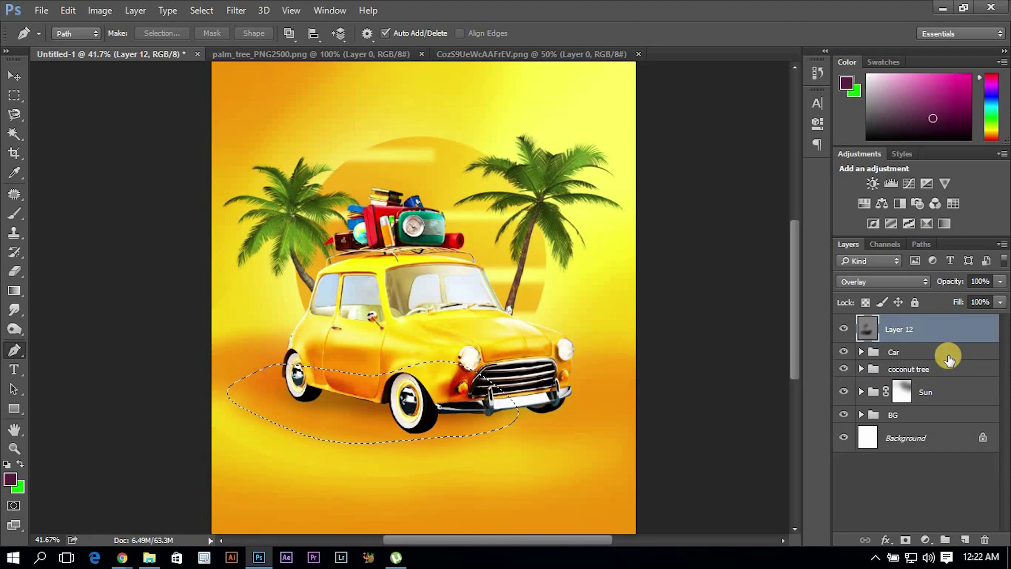
{"action": "left_click", "coordinate": [947, 358]}
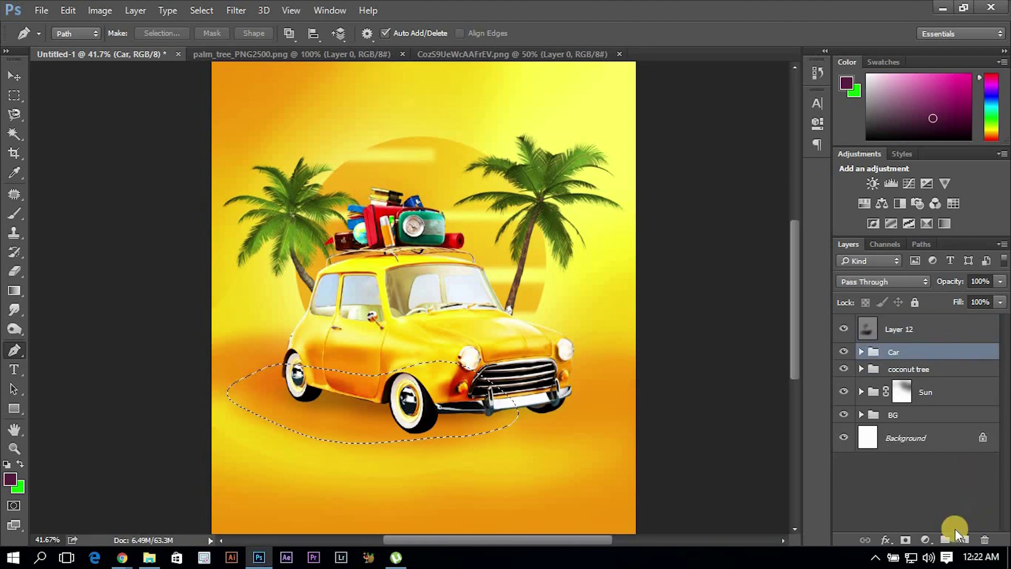
{"action": "left_click", "coordinate": [927, 540]}
- Add a Curves adjustment that darkens the image, removing the extra vector mask
{"action": "left_click", "coordinate": [942, 340]}
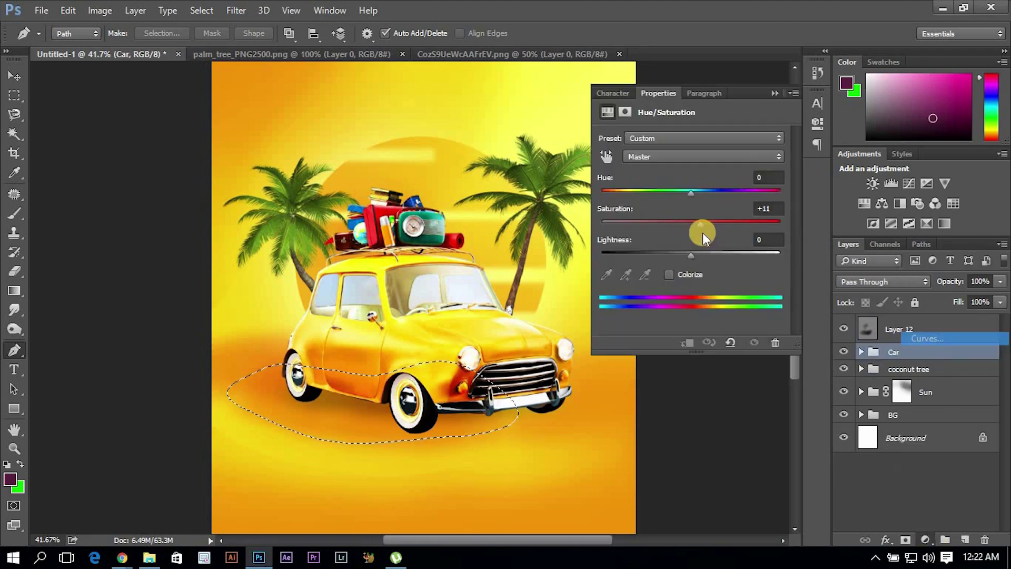
{"action": "left_click_drag", "start_coordinate": [706, 243], "coordinate": [727, 256]}
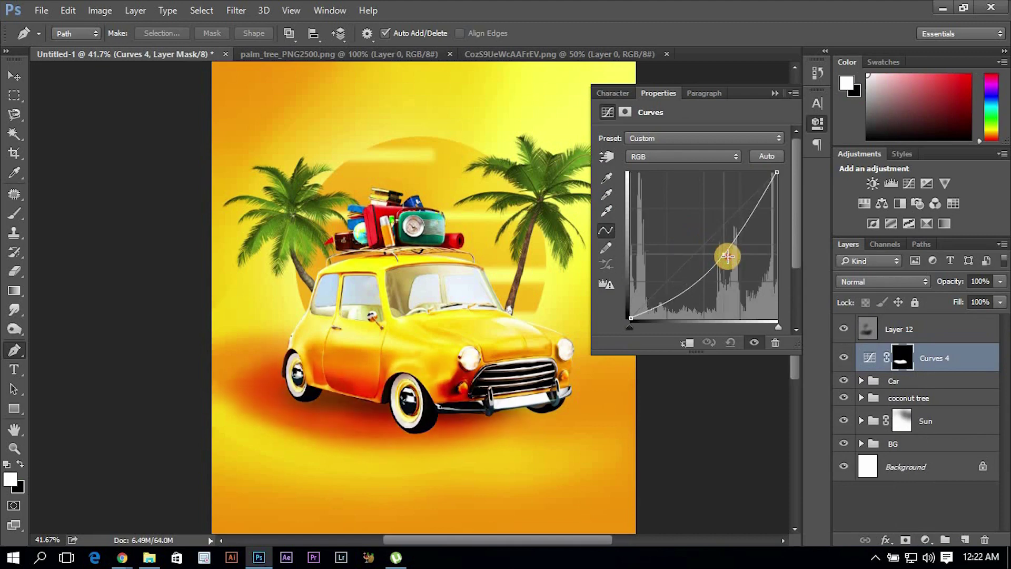
{"action": "left_click", "coordinate": [890, 222]}
{"action": "left_click", "coordinate": [905, 540]}
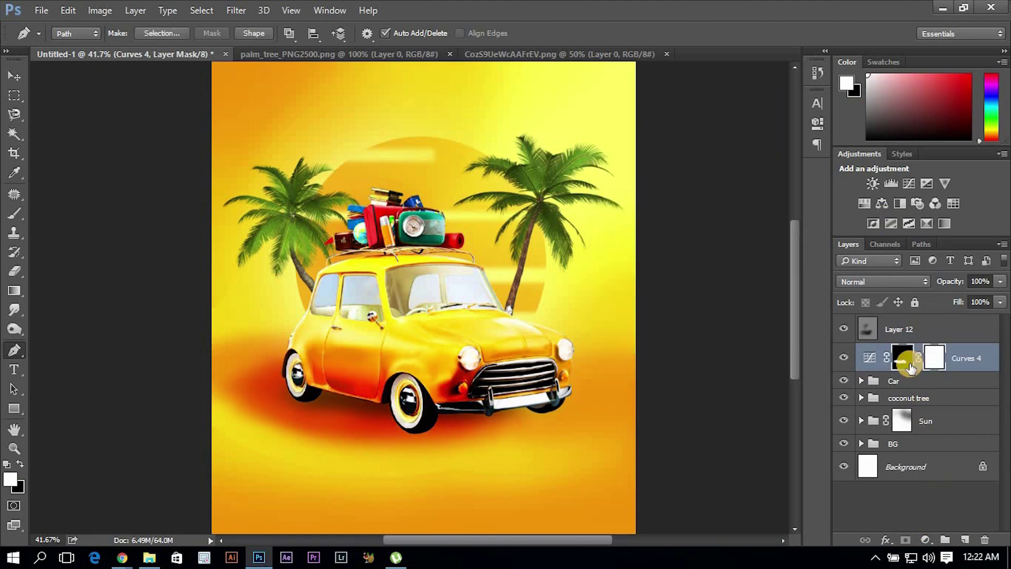
{"action": "key", "text": "Delete"}
- Paint black on the Curves 4 mask to hide the reddish shadow beside the car
{"action": "key", "text": "b"}
{"action": "left_click", "coordinate": [256, 441]}
{"action": "left_click", "coordinate": [20, 464]}
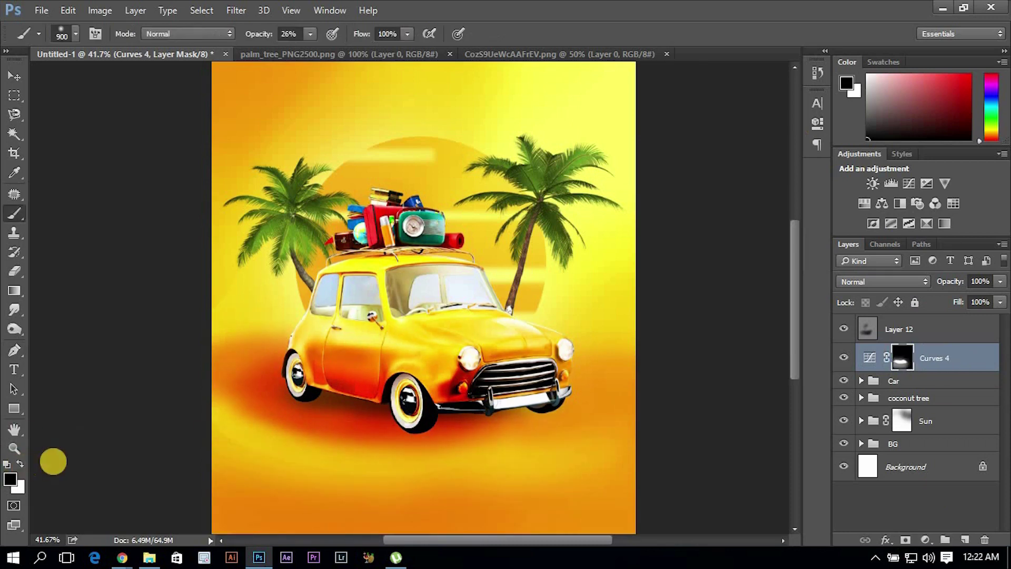
{"action": "mouse_move", "coordinate": [371, 384]}
{"action": "left_mouse_down"}
{"action": "mouse_move", "coordinate": [399, 398]}
{"action": "mouse_move", "coordinate": [124, 391]}
{"action": "mouse_move", "coordinate": [447, 403]}
{"action": "mouse_move", "coordinate": [204, 376]}
{"action": "mouse_move", "coordinate": [226, 355]}
{"action": "mouse_move", "coordinate": [434, 481]}
{"action": "mouse_move", "coordinate": [435, 460]}
{"action": "mouse_move", "coordinate": [397, 463]}
{"action": "left_mouse_up"}
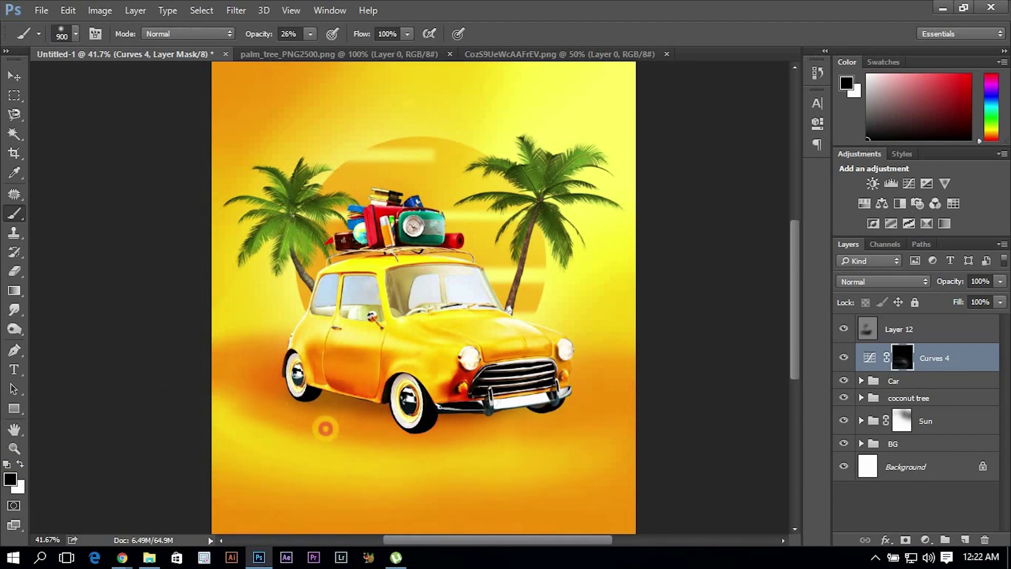
- Select Layer 12 with the Move tool and switch to the Dodge tool
{"action": "key", "text": "v"}
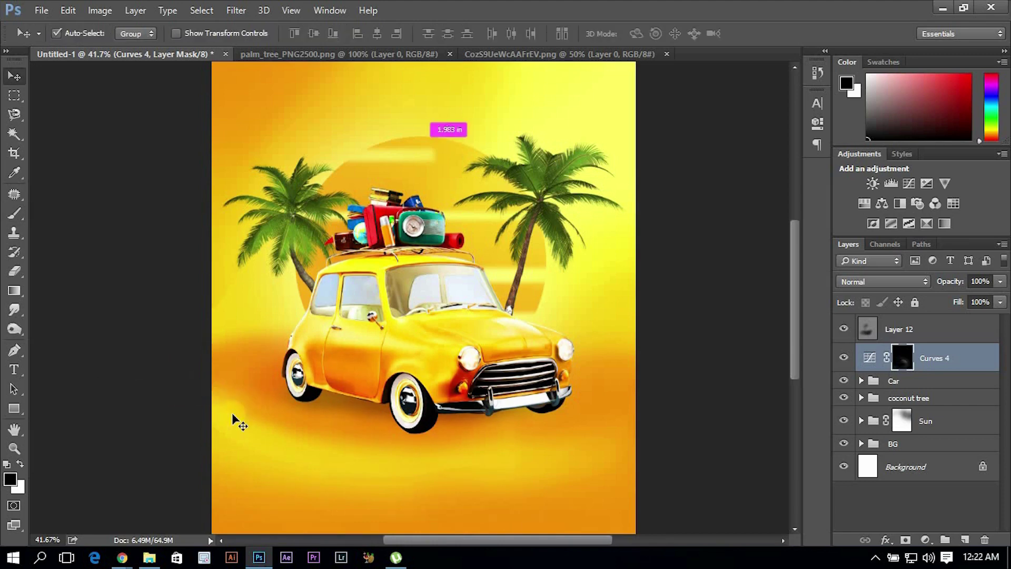
{"action": "scroll", "coordinate": [234, 422], "scroll_direction": "down", "scroll_amount": 1}
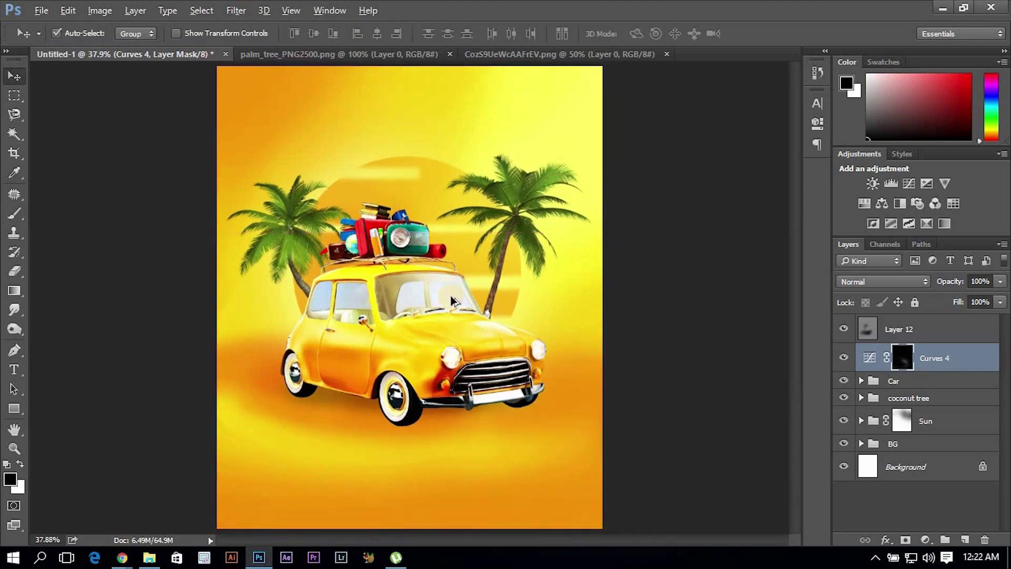
{"action": "scroll", "coordinate": [371, 284], "scroll_direction": "down", "scroll_amount": 1}
{"action": "left_click", "coordinate": [912, 319]}
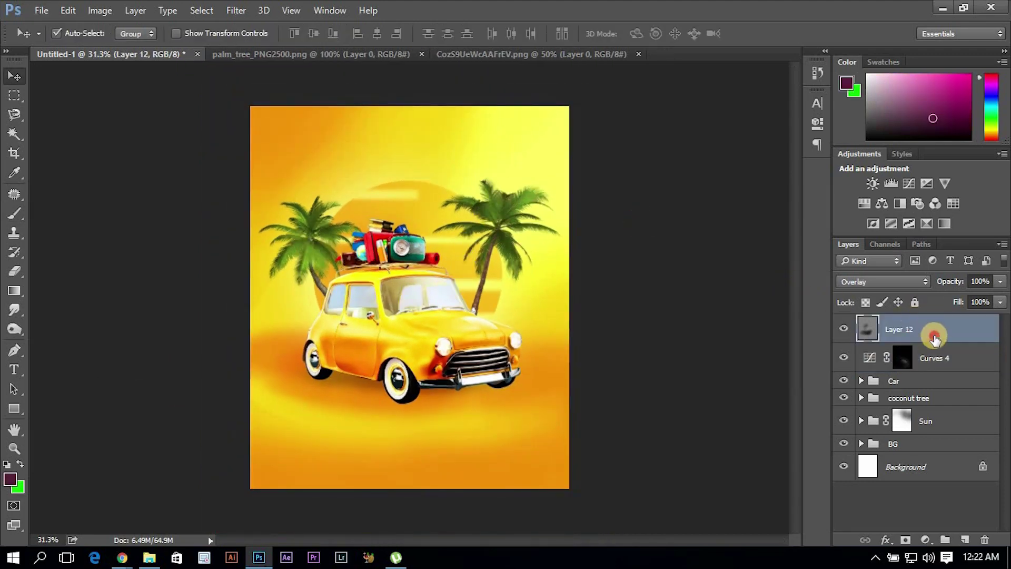
{"action": "left_click", "coordinate": [14, 329]}
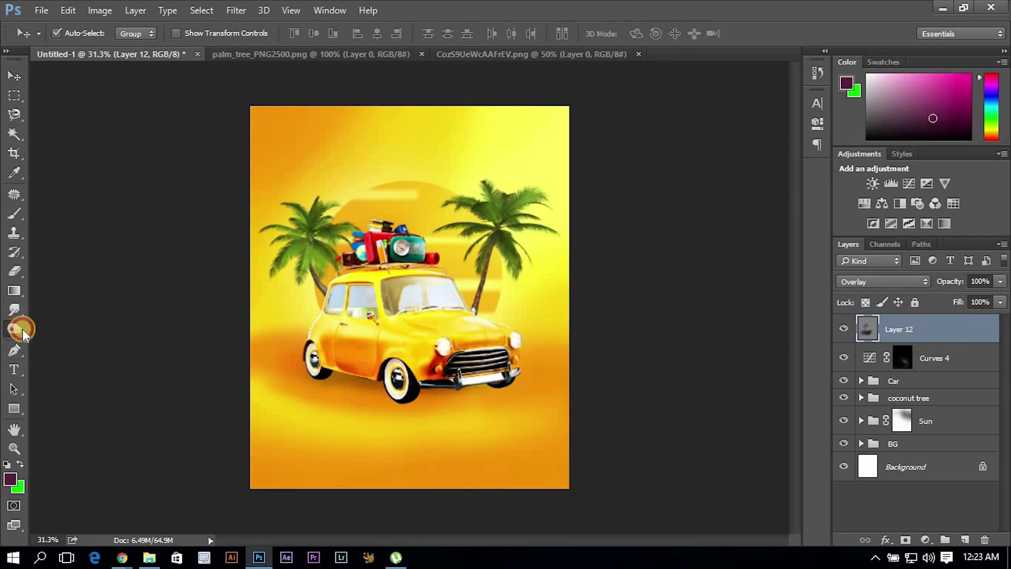
{"action": "left_click", "coordinate": [48, 328]}
{"action": "scroll", "coordinate": [480, 296], "scroll_direction": "up", "scroll_amount": 5}
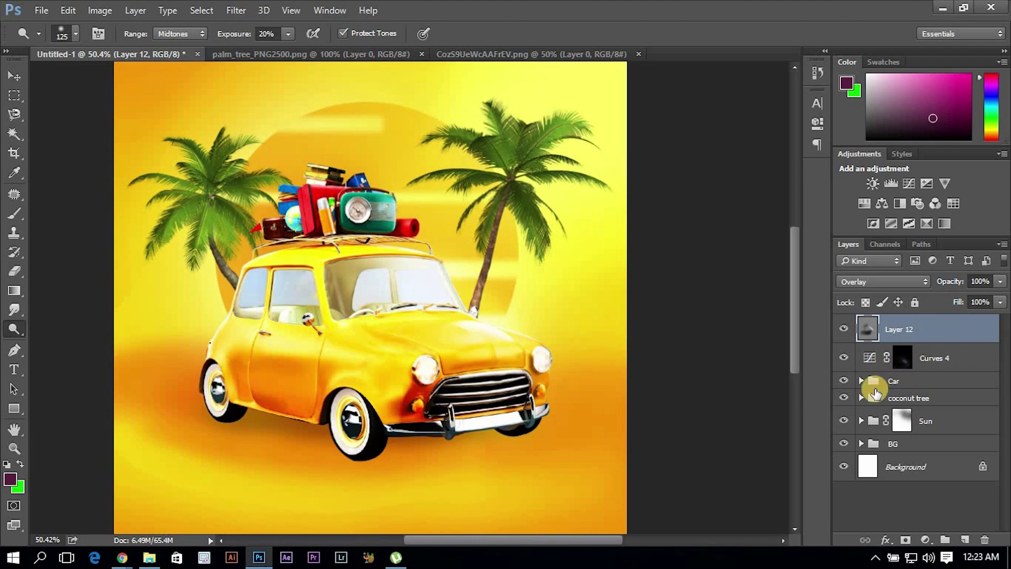
- Expand the nested Car groups and lower Layer 4's opacity to 61%
{"action": "left_click", "coordinate": [862, 381]}
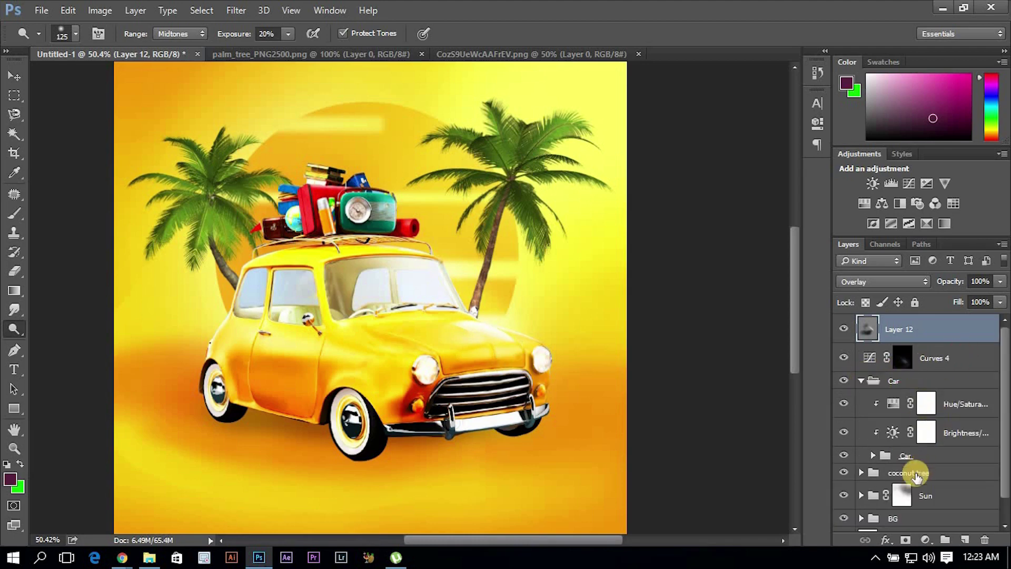
{"action": "scroll", "coordinate": [895, 442], "scroll_direction": "down", "scroll_amount": 1}
{"action": "left_click", "coordinate": [873, 431]}
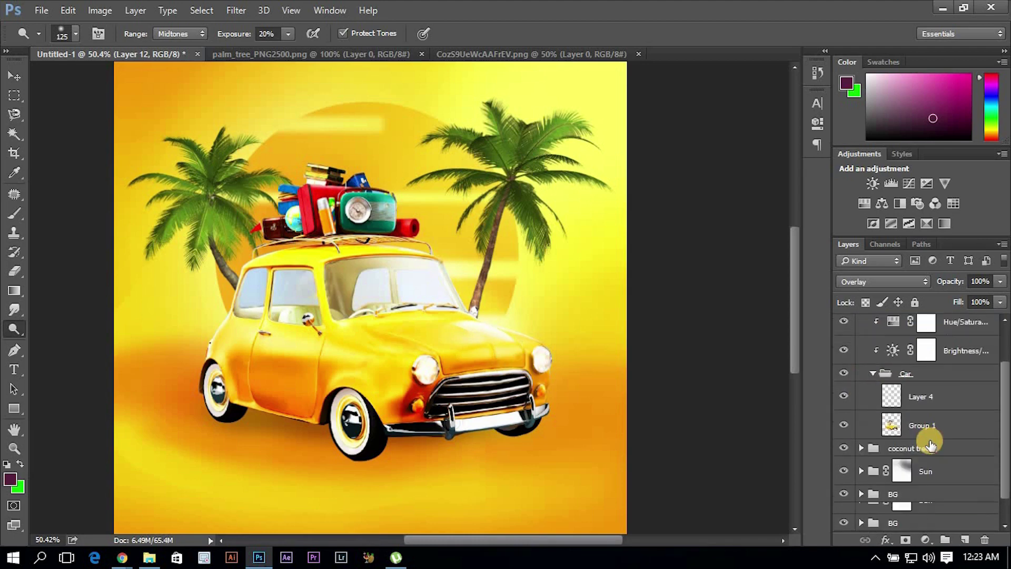
{"action": "left_click", "coordinate": [948, 400]}
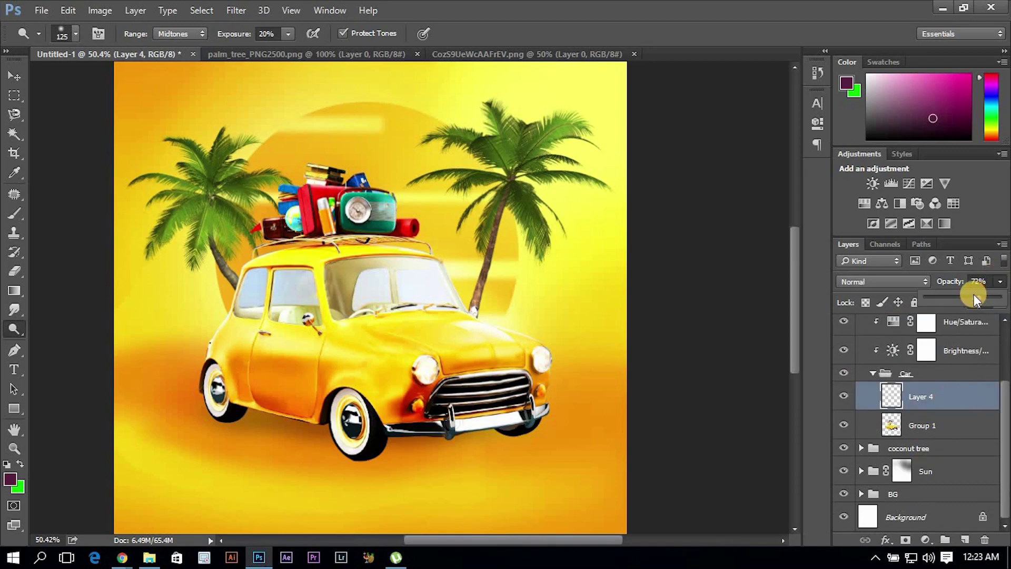
{"action": "left_click_drag", "start_coordinate": [973, 295], "coordinate": [973, 295]}
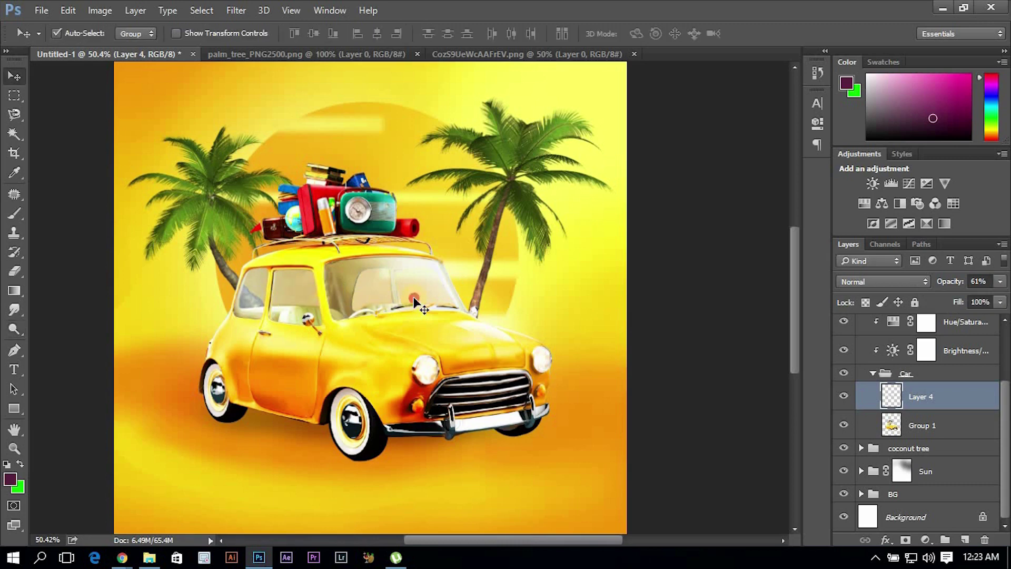
- Nudge Layer 12 slightly, fit the poster on screen, collapse the Car group and select Curves 4
{"action": "scroll", "coordinate": [339, 204], "scroll_direction": "down", "scroll_amount": 2}
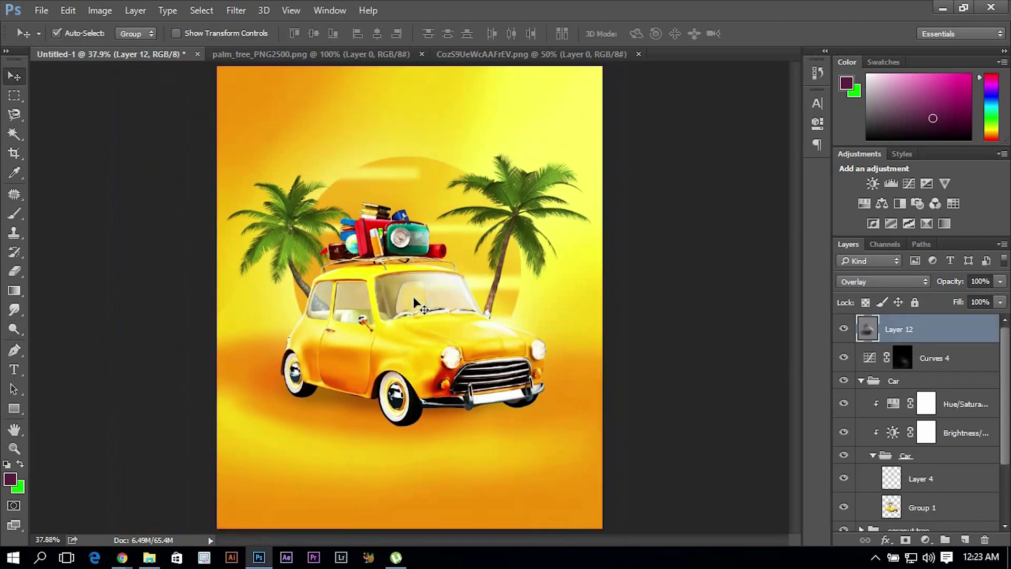
{"action": "scroll", "coordinate": [339, 203], "scroll_direction": "down", "scroll_amount": 1}
{"action": "left_click_drag", "start_coordinate": [430, 284], "coordinate": [430, 285]}
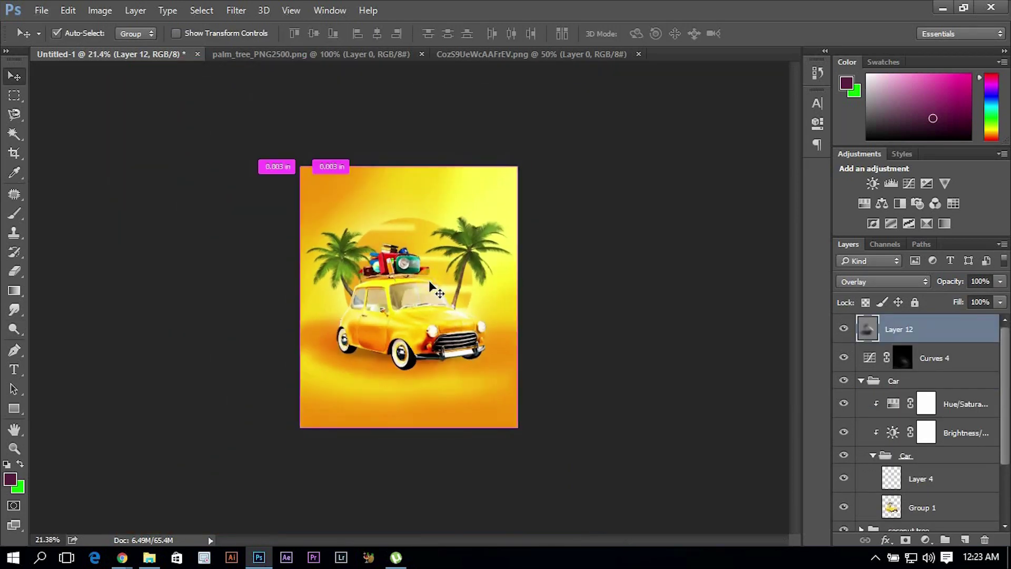
{"action": "key", "text": "ctrl+0"}
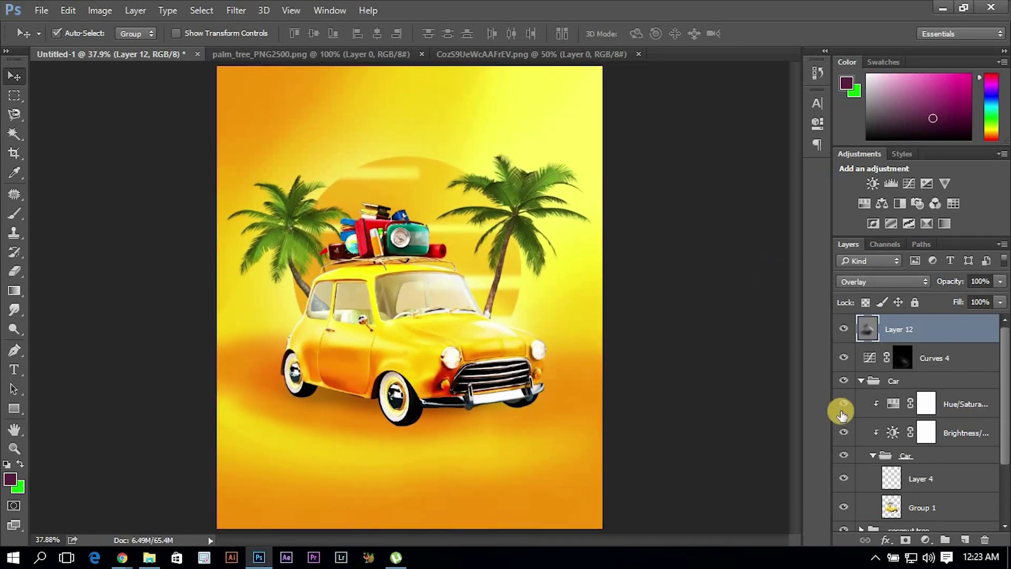
{"action": "left_click", "coordinate": [861, 381]}
{"action": "left_click", "coordinate": [936, 350]}
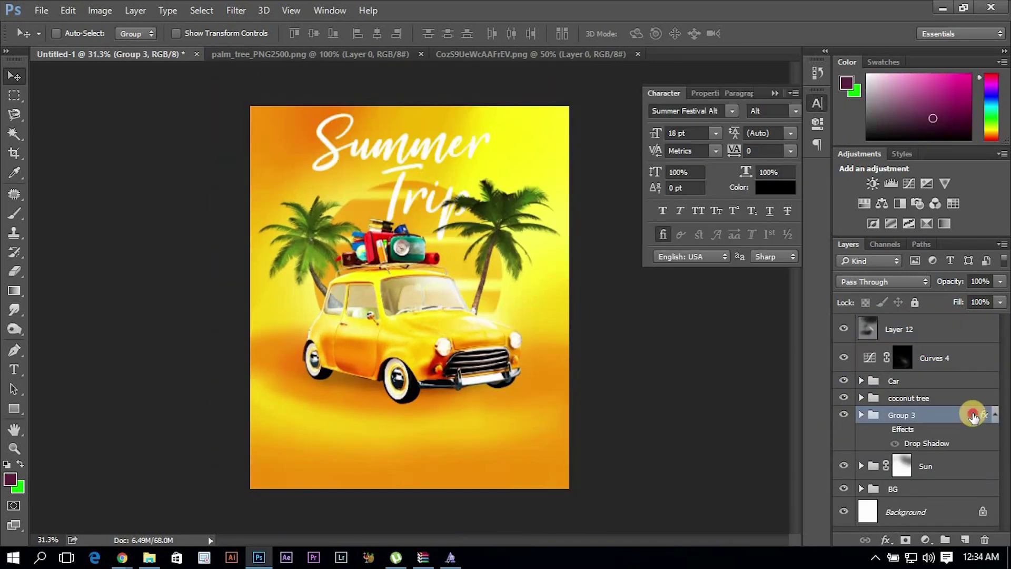
{"action": "double_click", "coordinate": [973, 417]}
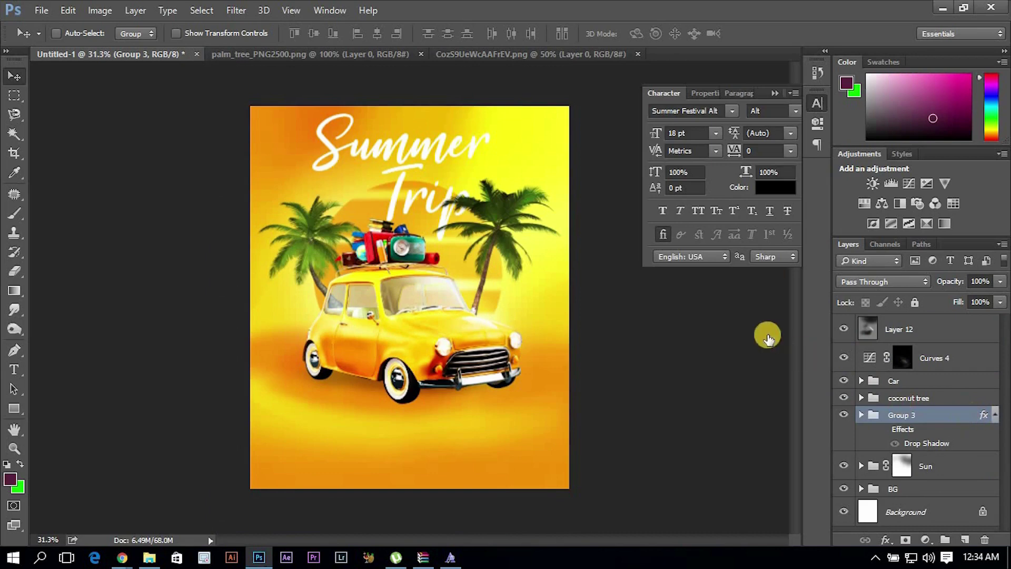
- Change Group 3's Drop Shadow colour to orange #ea8725
{"action": "key", "text": "Escape"}
{"action": "left_click", "coordinate": [888, 433]}
{"action": "double_click", "coordinate": [961, 416]}
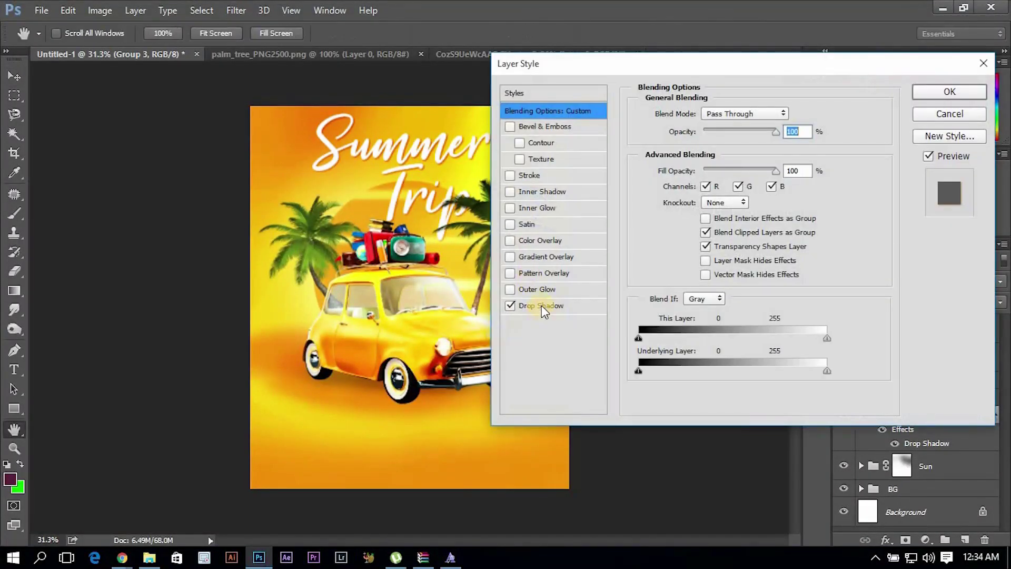
{"action": "left_click", "coordinate": [541, 305]}
{"action": "left_click", "coordinate": [791, 113]}
{"action": "left_click", "coordinate": [316, 138]}
{"action": "left_click_drag", "start_coordinate": [786, 113], "coordinate": [773, 112]}
{"action": "key", "text": "Return"}
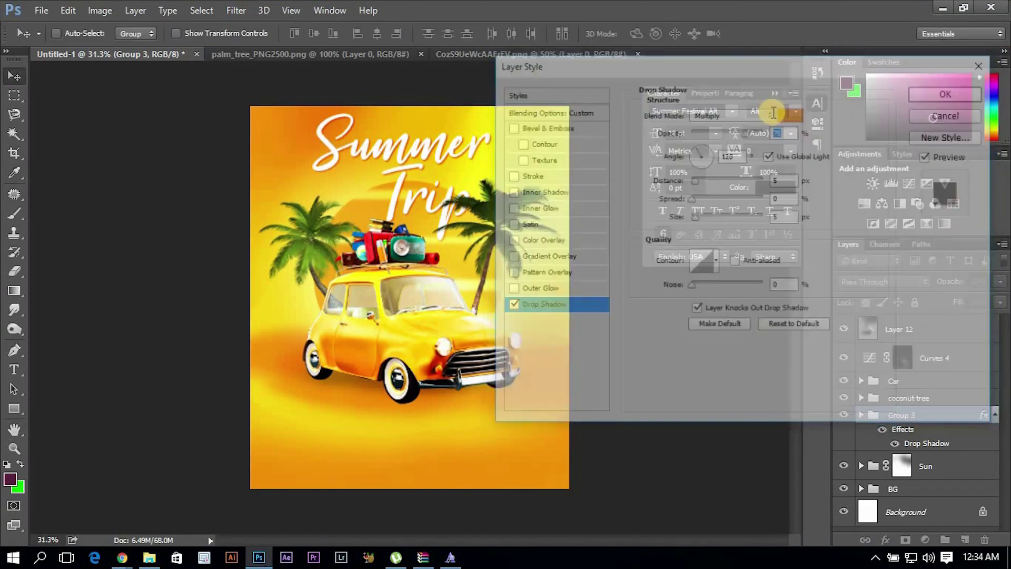
{"action": "key", "text": "Return"}
- Nudge the Summer Trip title down and back up, then start a text layer near the poster bottom
{"action": "key", "text": "ctrl+0"}
{"action": "key", "text": "shift+Down"}
{"action": "key", "text": "shift+Down"}
{"action": "key", "text": "shift+Down"}
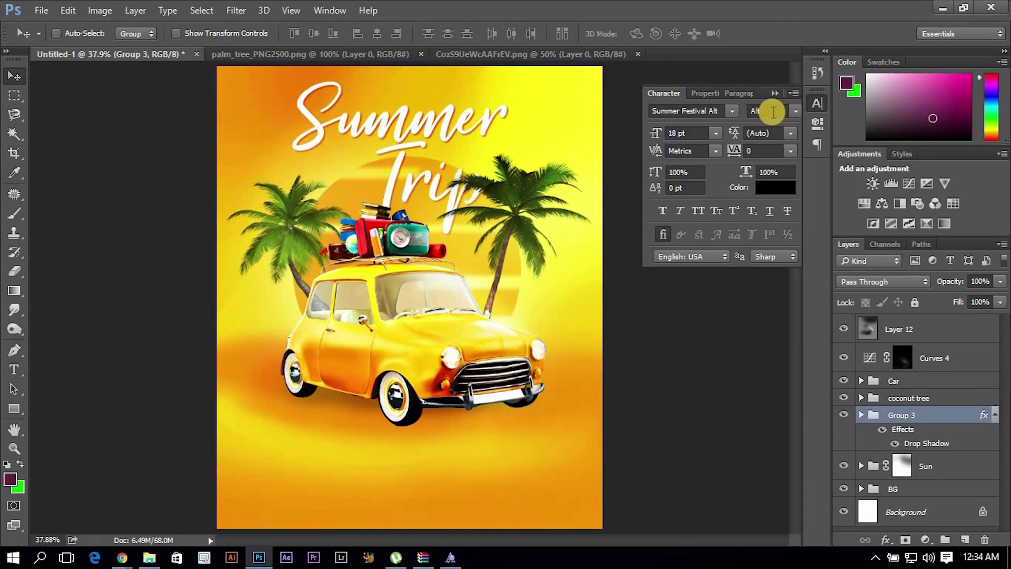
{"action": "key", "text": "shift+Up"}
{"action": "key", "text": "shift+Up"}
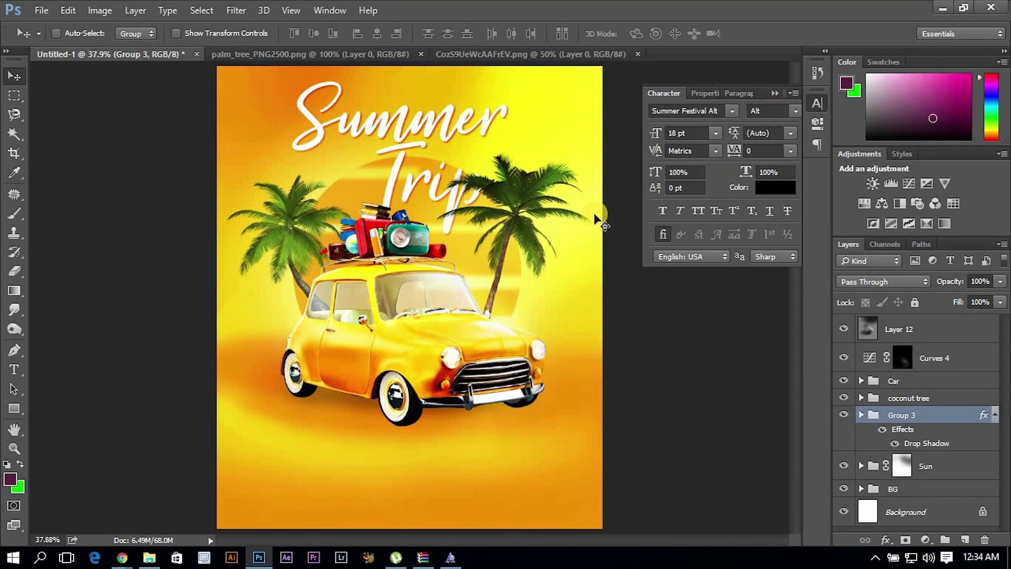
{"action": "key", "text": "alt+shift+o"}
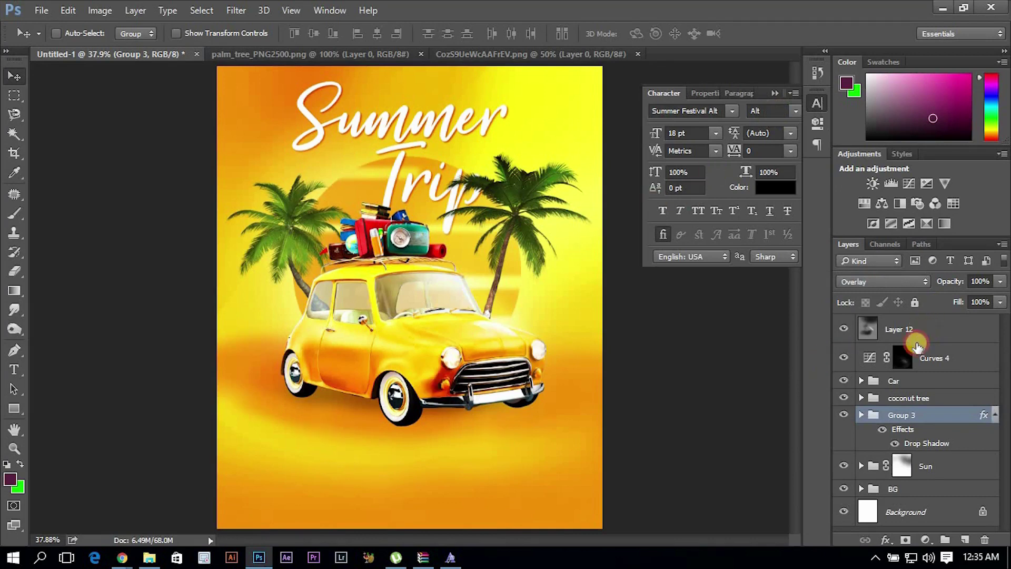
{"action": "left_click", "coordinate": [916, 341]}
{"action": "key", "text": "t"}
{"action": "left_click", "coordinate": [288, 477]}
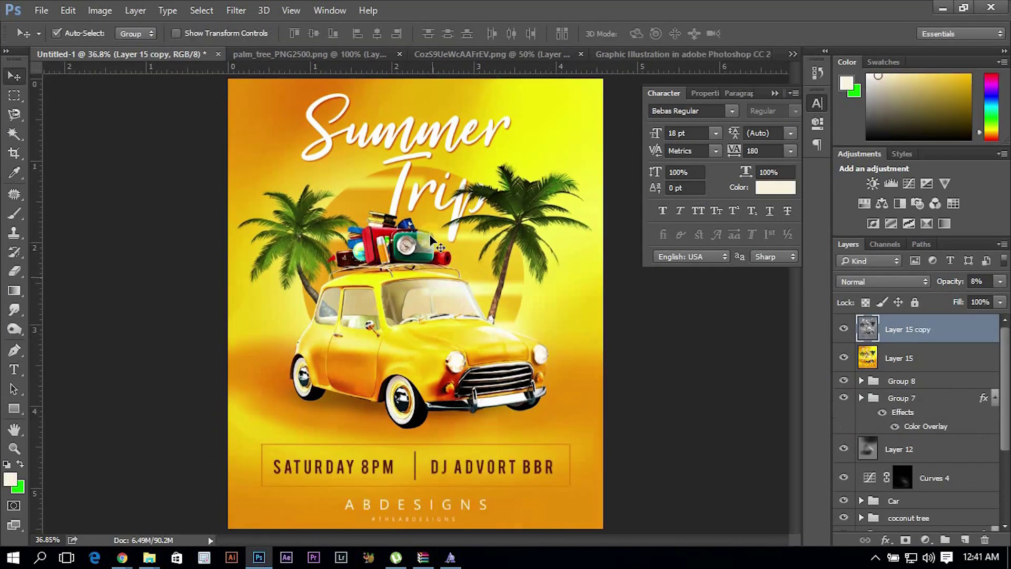
- Zoom in, check the File Info dialog, and view the poster in Full Screen Mode
{"action": "scroll", "coordinate": [428, 237], "scroll_direction": "up", "scroll_amount": 2}
{"action": "scroll", "coordinate": [428, 237], "scroll_direction": "up", "scroll_amount": 2}
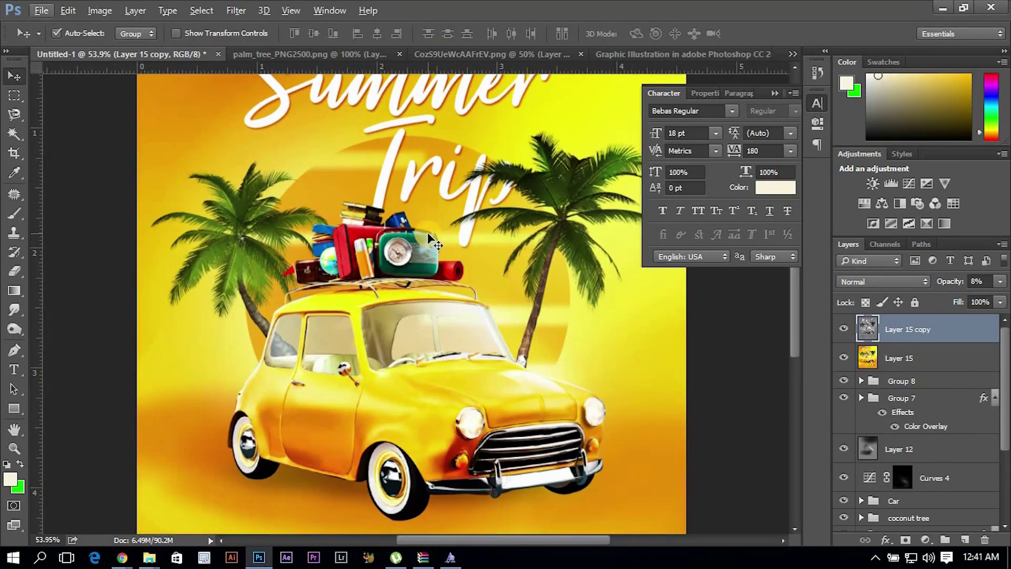
{"action": "key", "text": "f"}
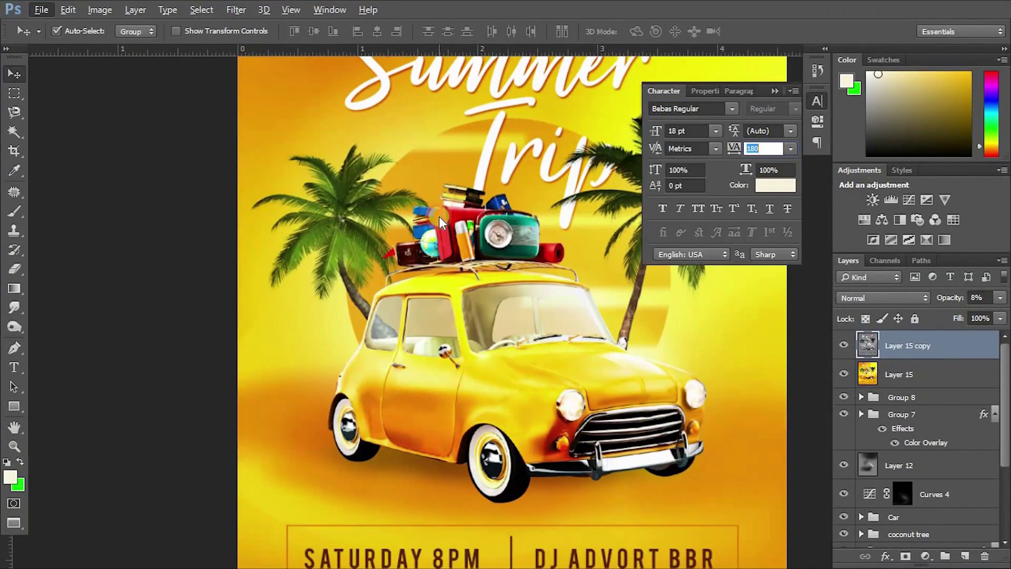
{"action": "key", "text": "ctrl+alt+shift+i"}
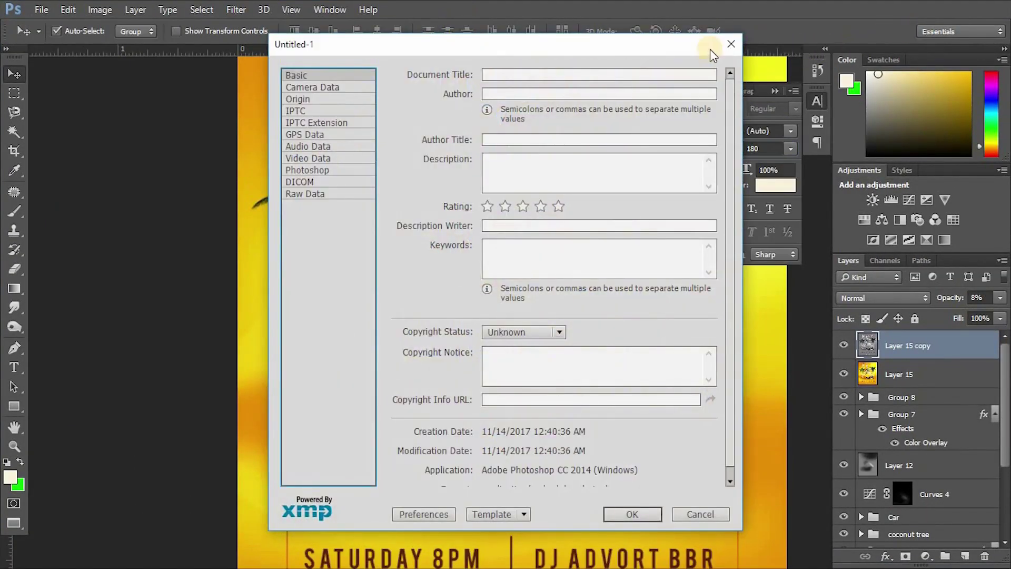
{"action": "key", "text": "Escape"}
{"action": "key", "text": "f"}
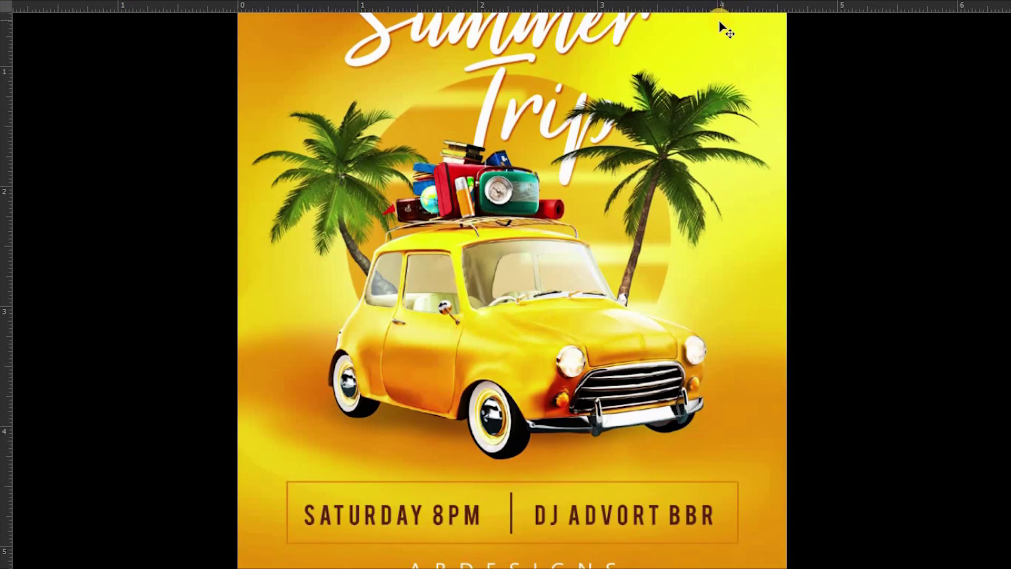